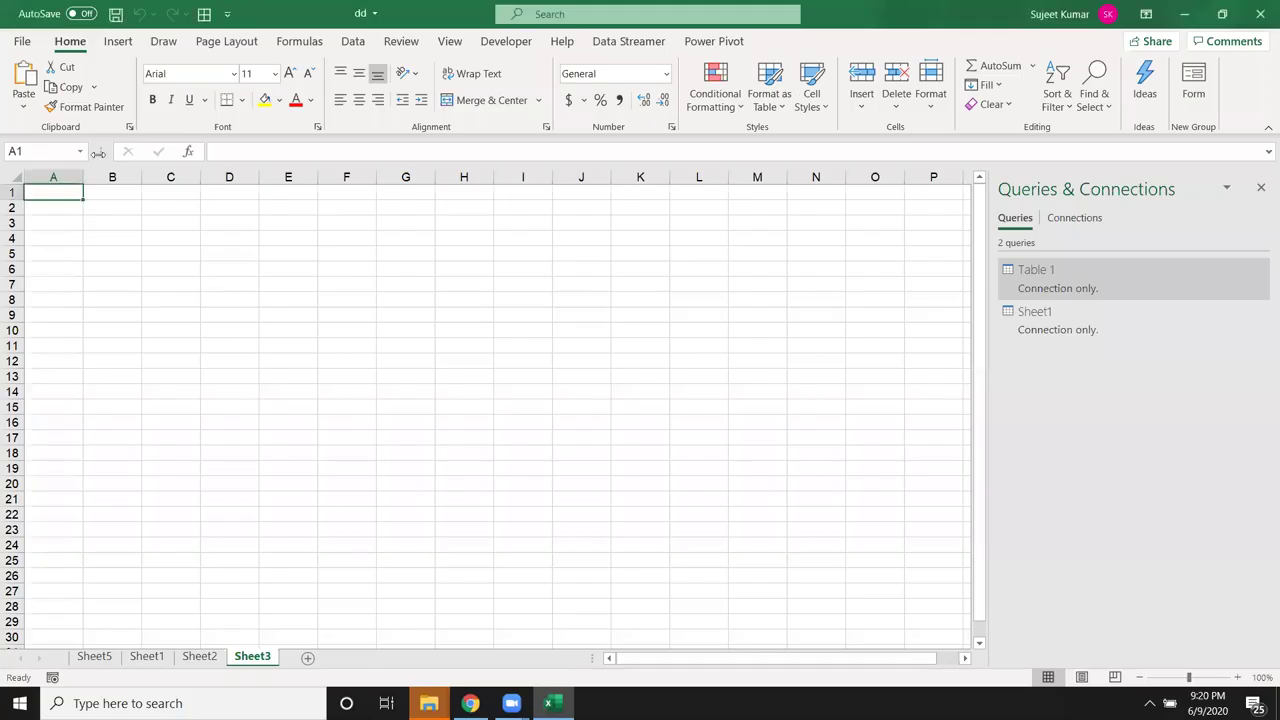
Enter the header Date in A1 and the first date 1/1/2019 in A2
{"action": "type", "text": "Date"}
{"action": "key", "text": "Return"}
{"action": "type", "text": "1"}
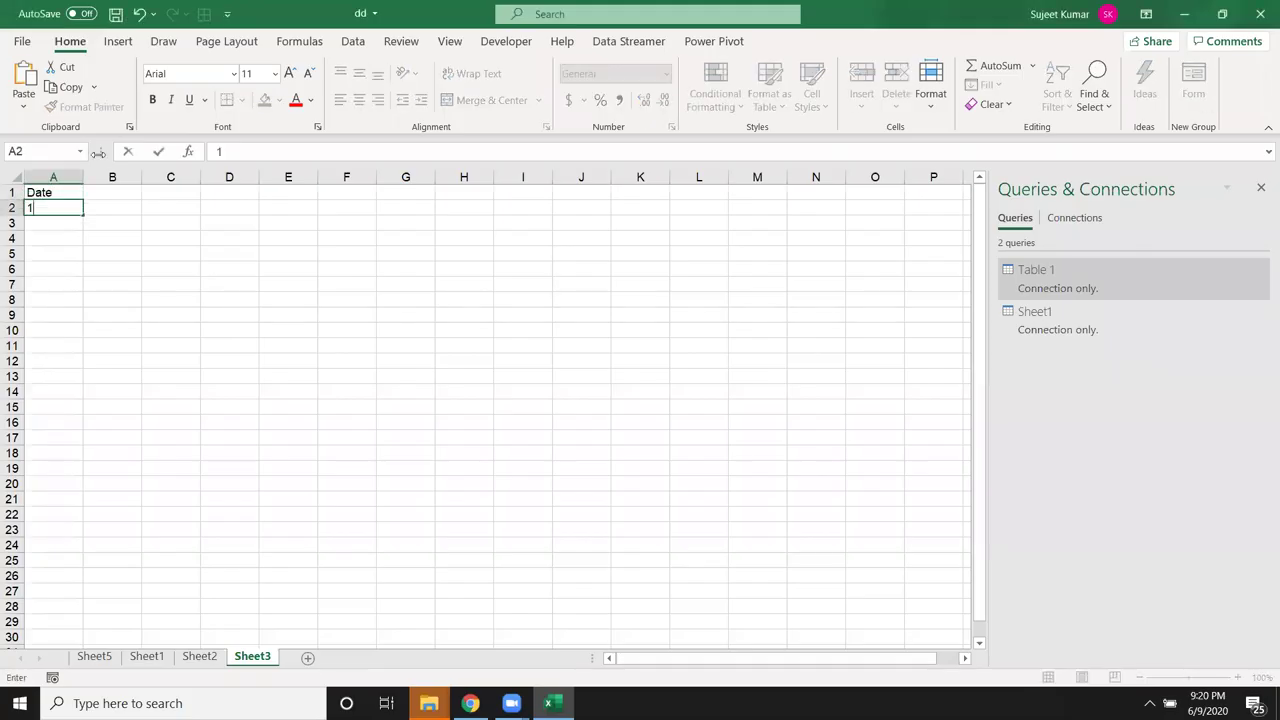
{"action": "type", "text": "/1/2019"}
{"action": "key", "text": "Return"}
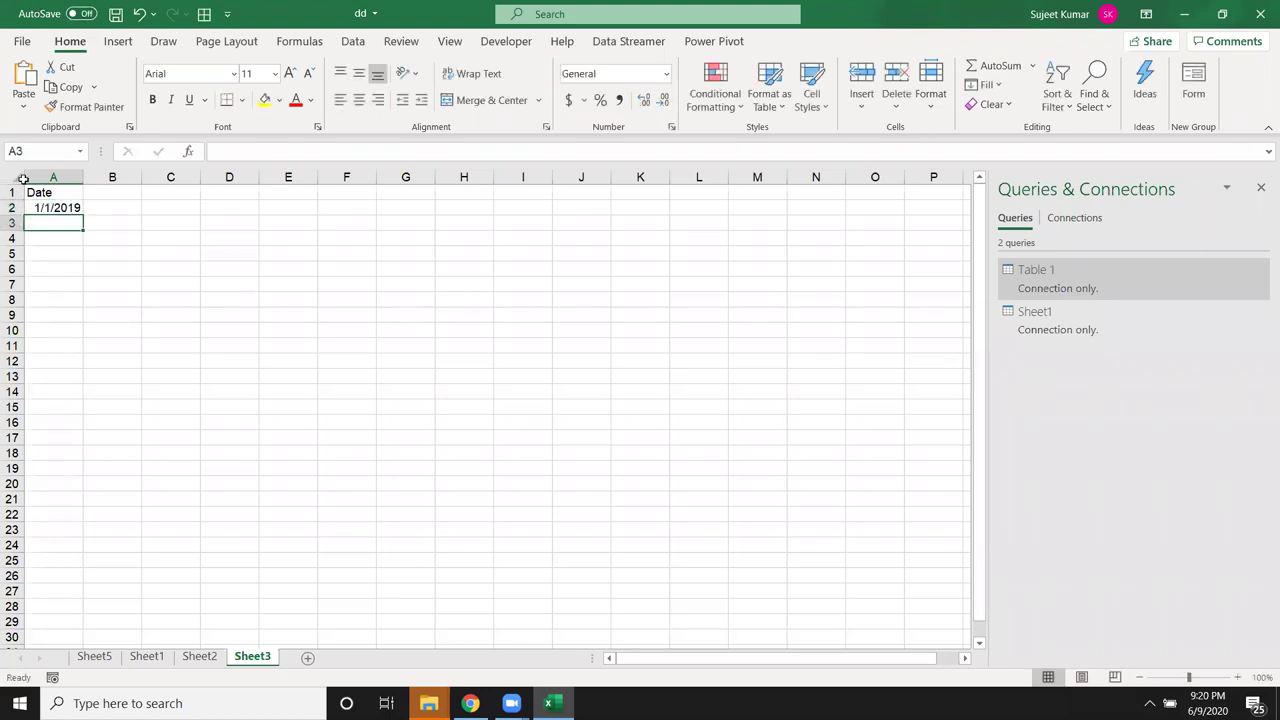
Fill the daily date series down column A, to about row 440 (March 2020)
{"action": "left_click", "coordinate": [78, 210]}
{"action": "left_click_drag", "start_coordinate": [81, 212], "coordinate": [83, 625]}
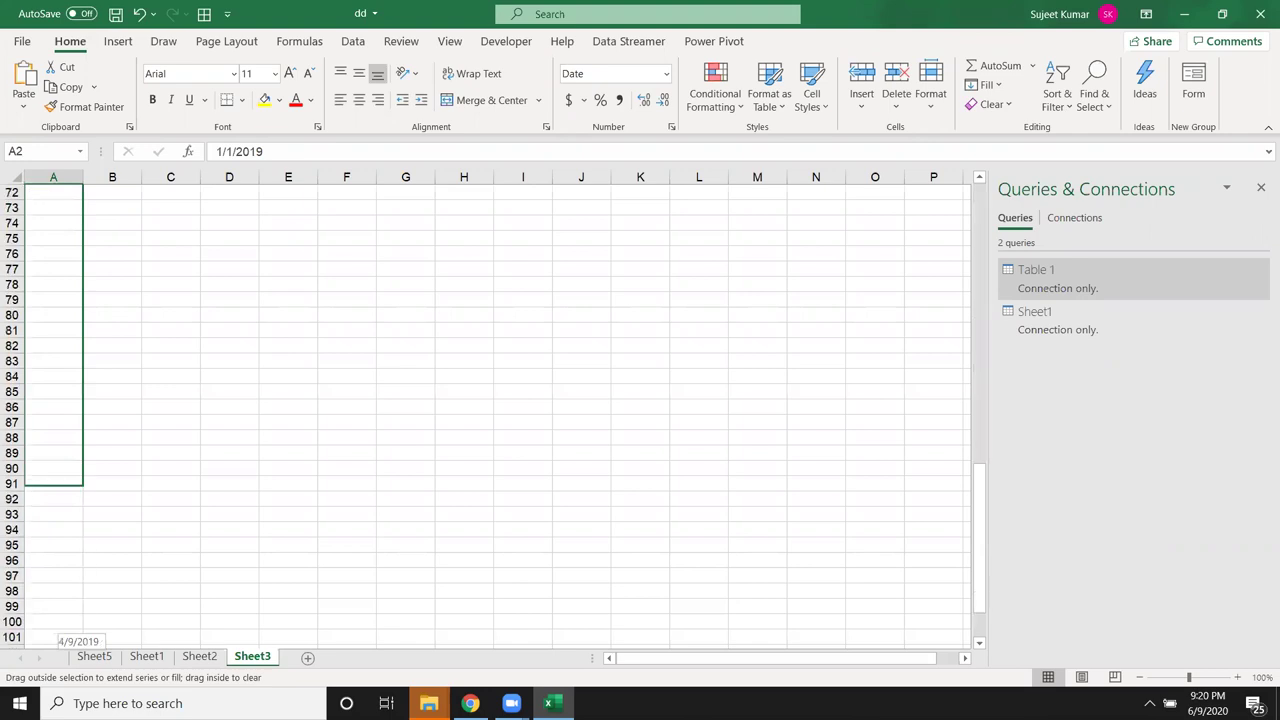
{"action": "scroll", "coordinate": [75, 520], "scroll_direction": "down", "scroll_amount": 3}
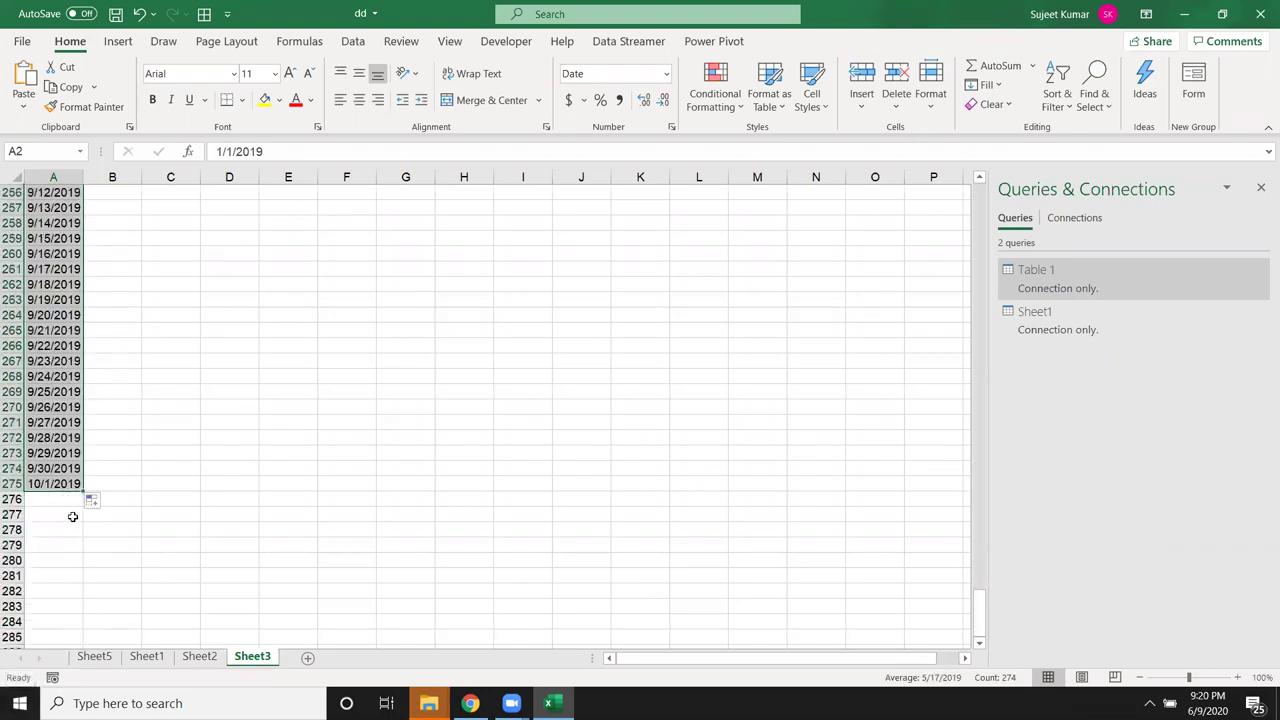
{"action": "left_click", "coordinate": [70, 484]}
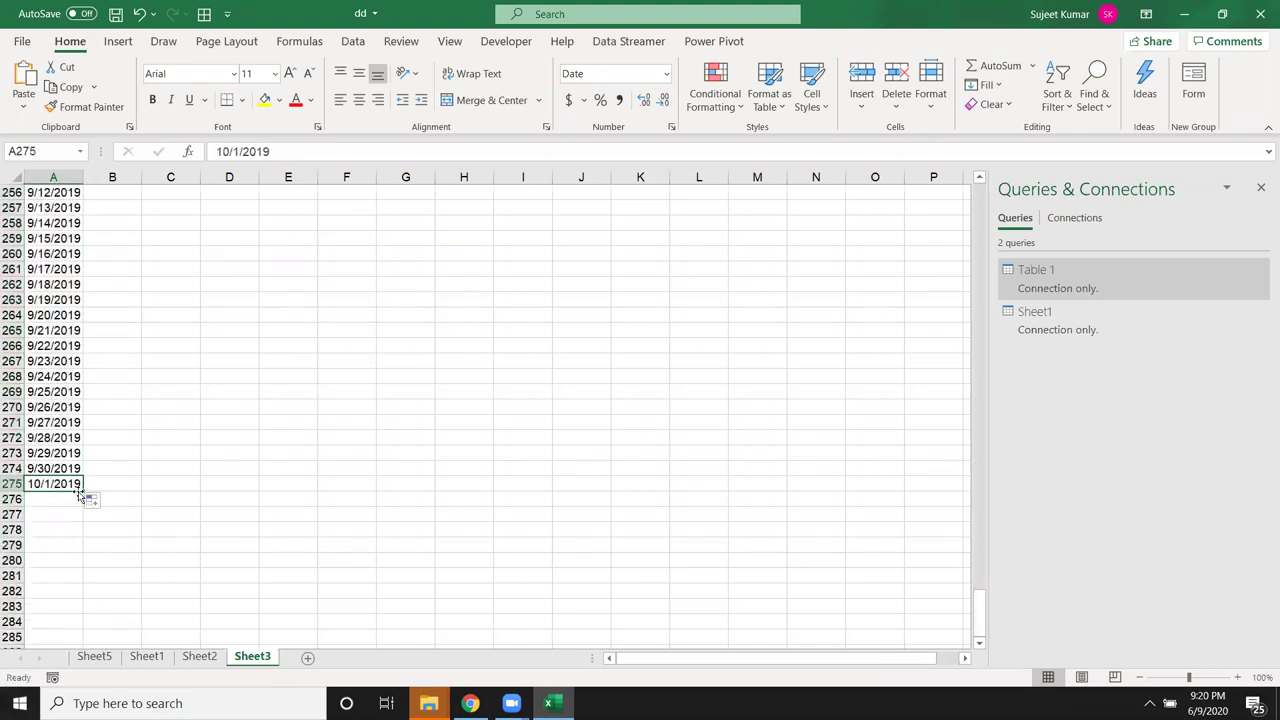
{"action": "left_click_drag", "start_coordinate": [77, 486], "coordinate": [83, 640]}
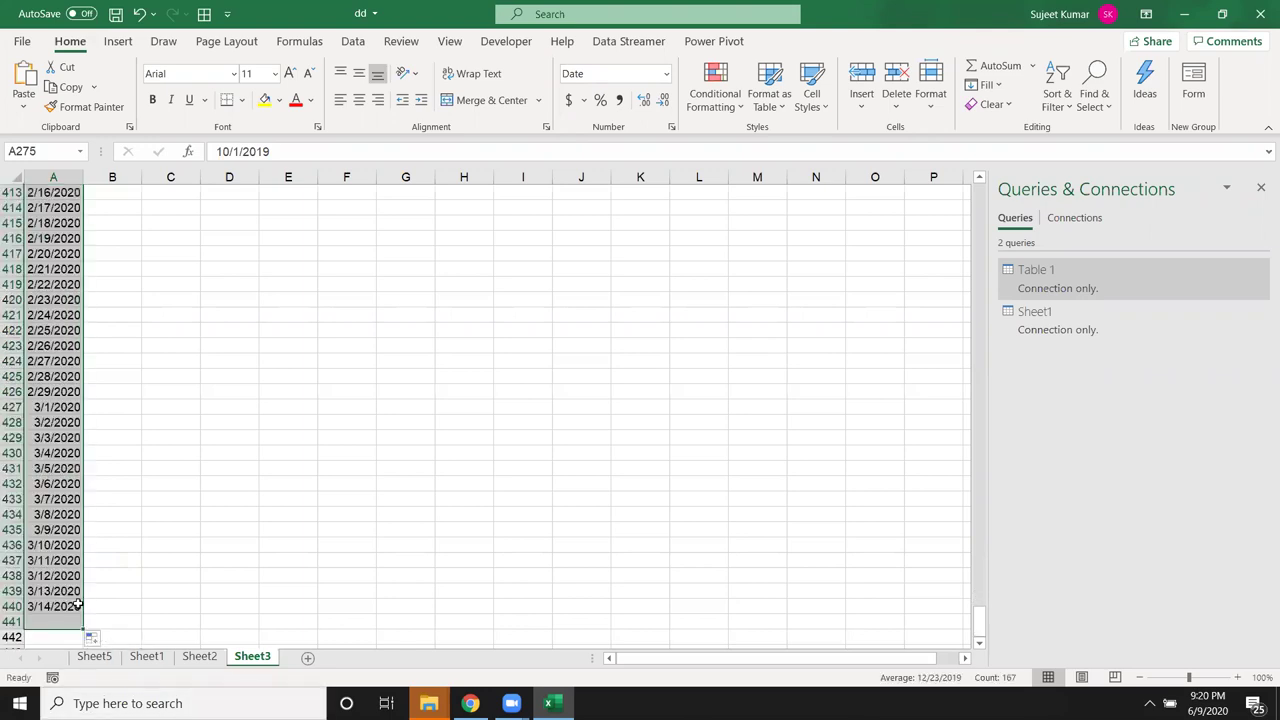
{"action": "key", "text": "ctrl+Home"}
Enter the header Sales in B1, correcting its misspelling
{"action": "key", "text": "Right"}
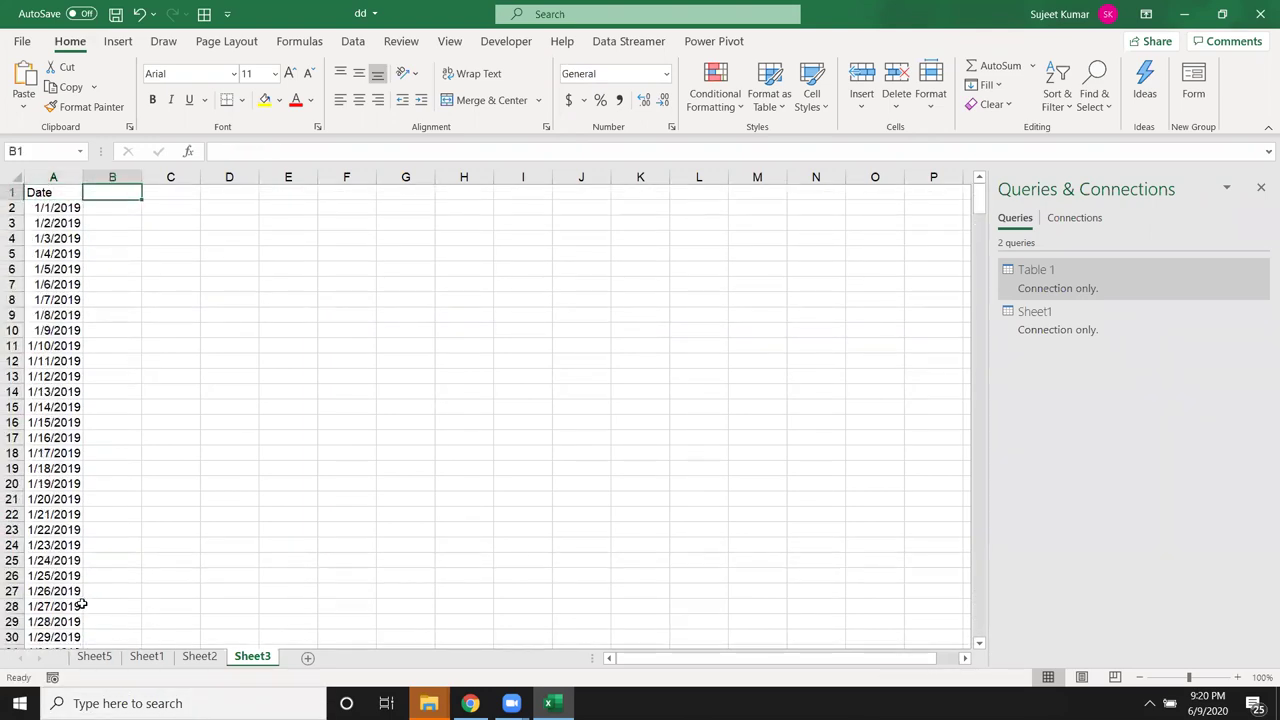
{"action": "type", "text": "SAls"}
{"action": "key", "text": "Return"}
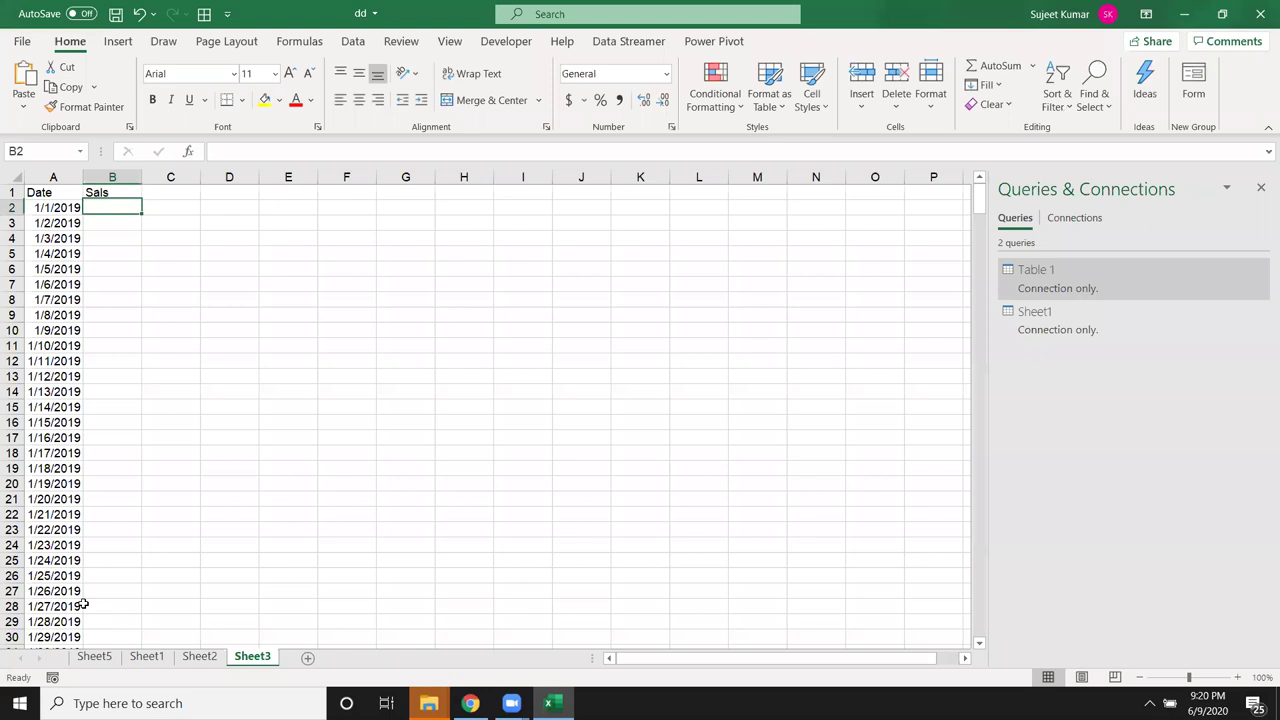
{"action": "key", "text": "Up"}
{"action": "key", "text": "BackSpace"}
{"action": "type", "text": "es"}
{"action": "key", "text": "Return"}
Enter =RANDBETWEEN(10,90) in B2 and fill it down beside all the dates
{"action": "type", "text": "=ra"}
{"action": "key", "text": "Down"}
{"action": "key", "text": "Down"}
{"action": "key", "text": "Down"}
{"action": "key", "text": "Tab"}
{"action": "type", "text": ",50"}
{"action": "key", "text": "Return"}
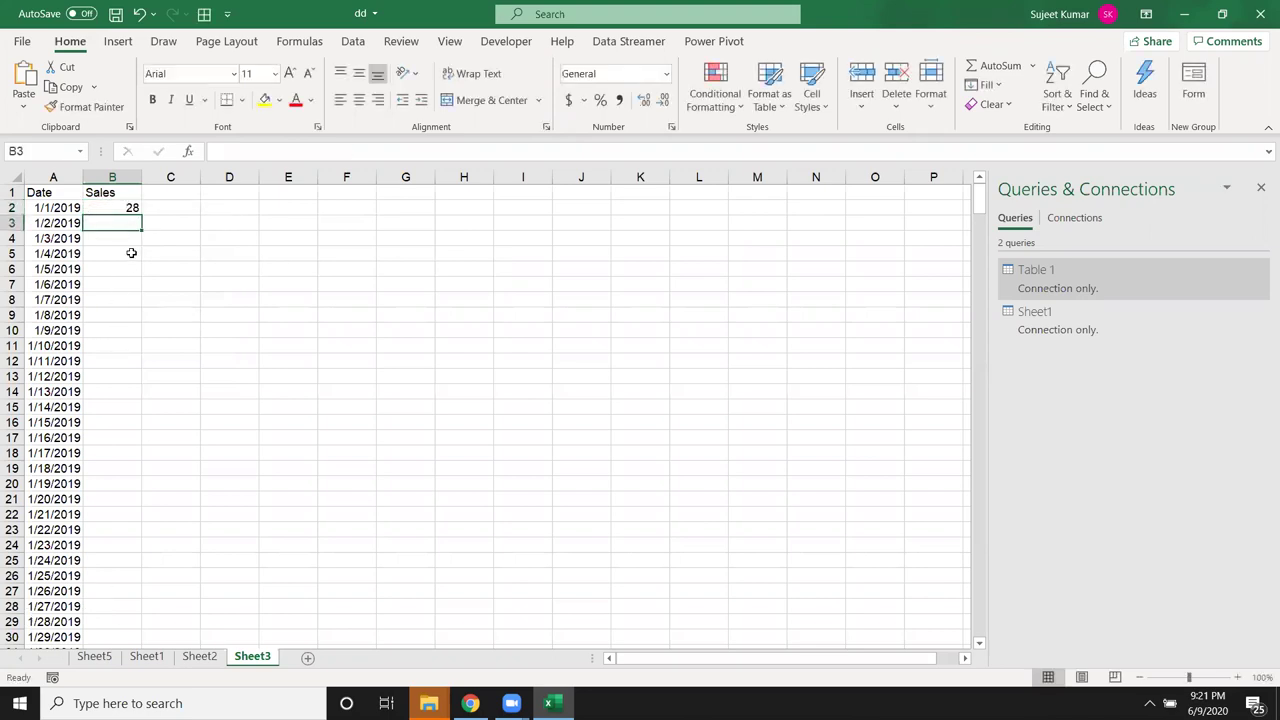
{"action": "left_click", "coordinate": [128, 208]}
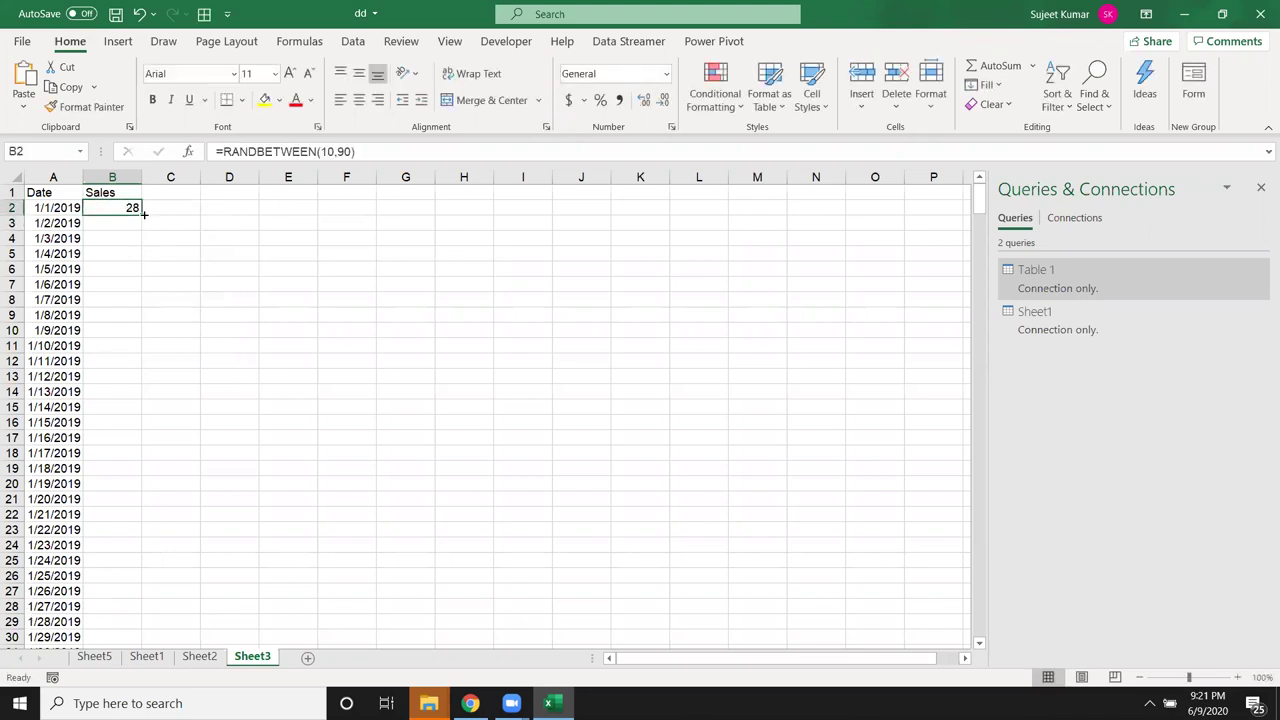
{"action": "double_click", "coordinate": [144, 214]}
Copy the Sales column and paste it back as fixed values
{"action": "left_click", "coordinate": [64, 87]}
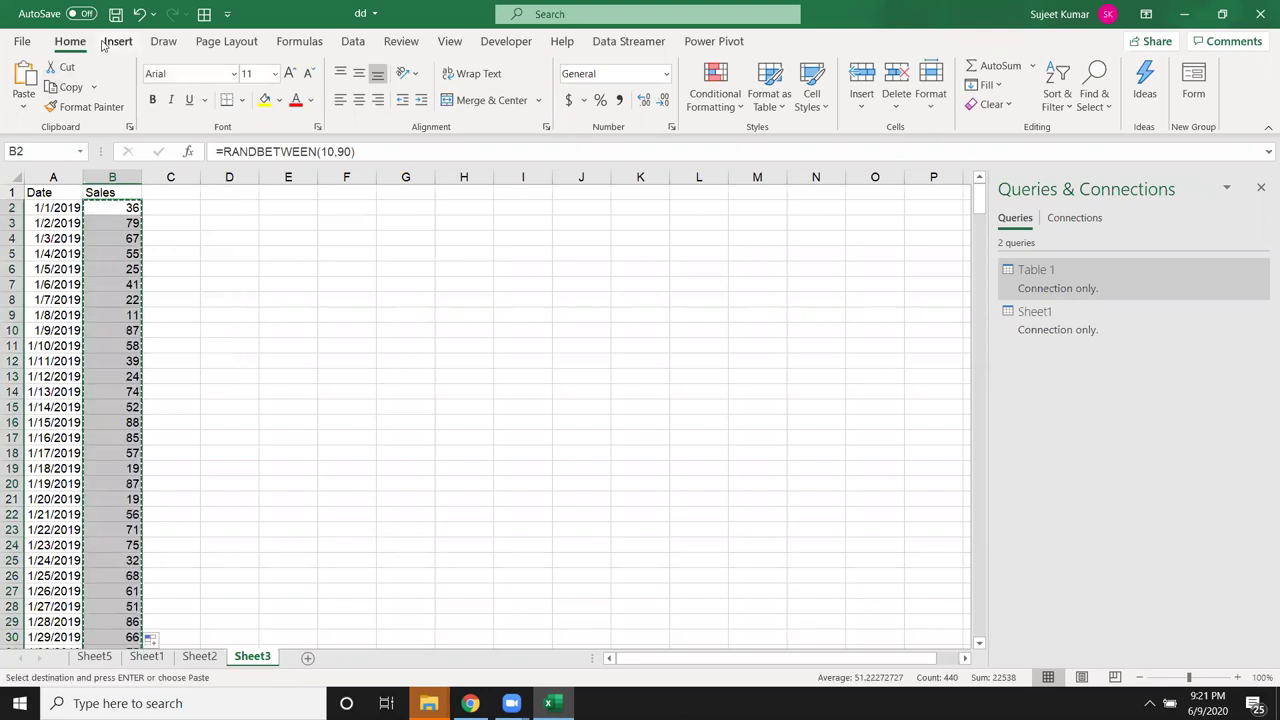
{"action": "left_click", "coordinate": [105, 43]}
{"action": "left_click", "coordinate": [86, 47]}
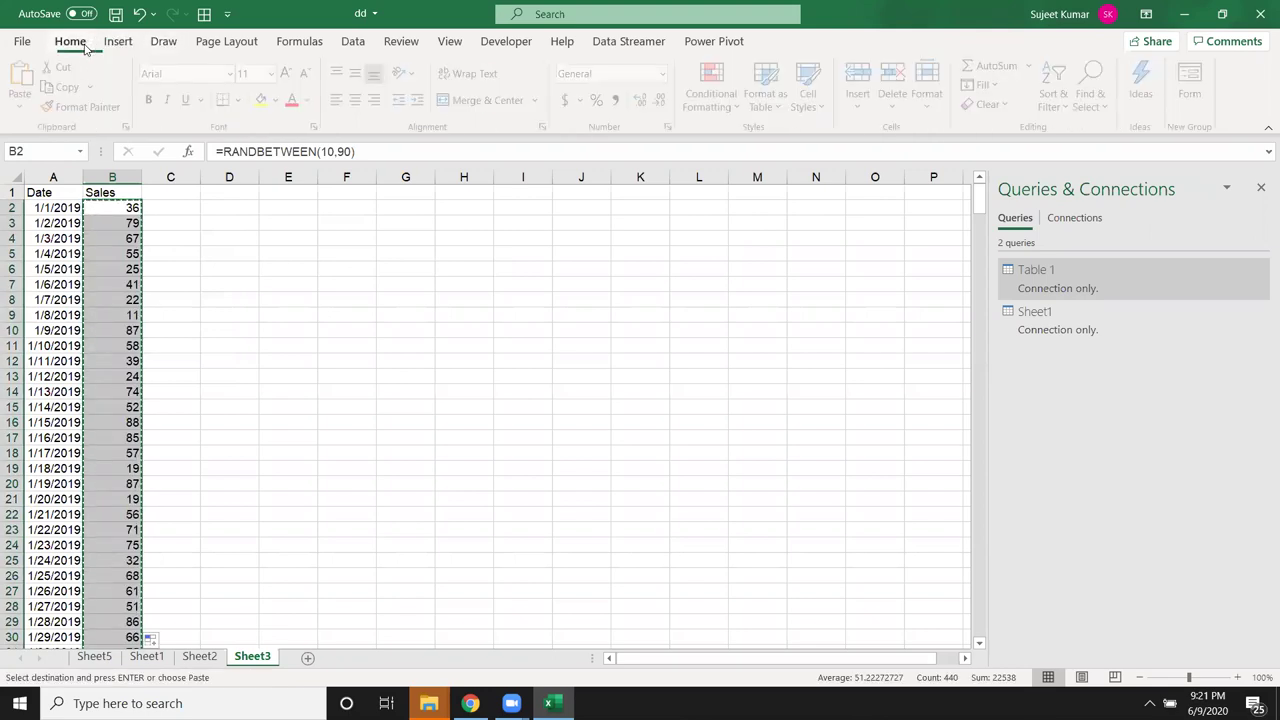
{"action": "left_click", "coordinate": [23, 106]}
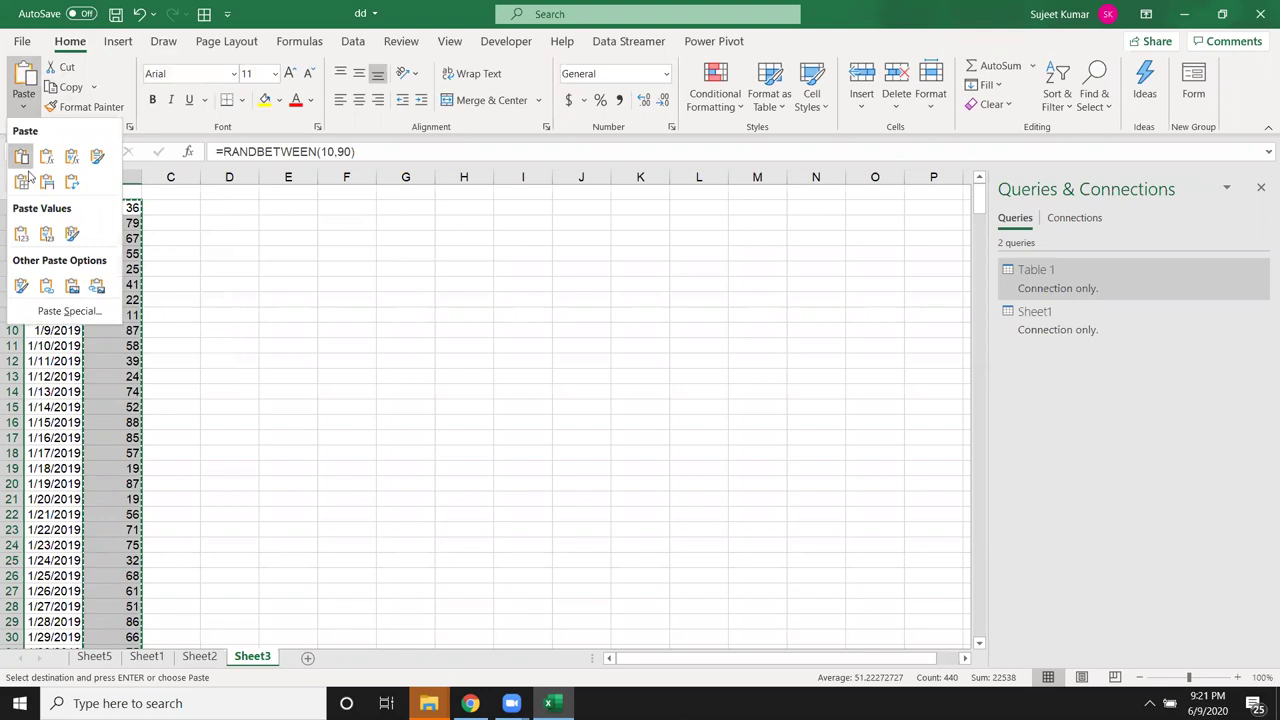
{"action": "left_click", "coordinate": [21, 234]}
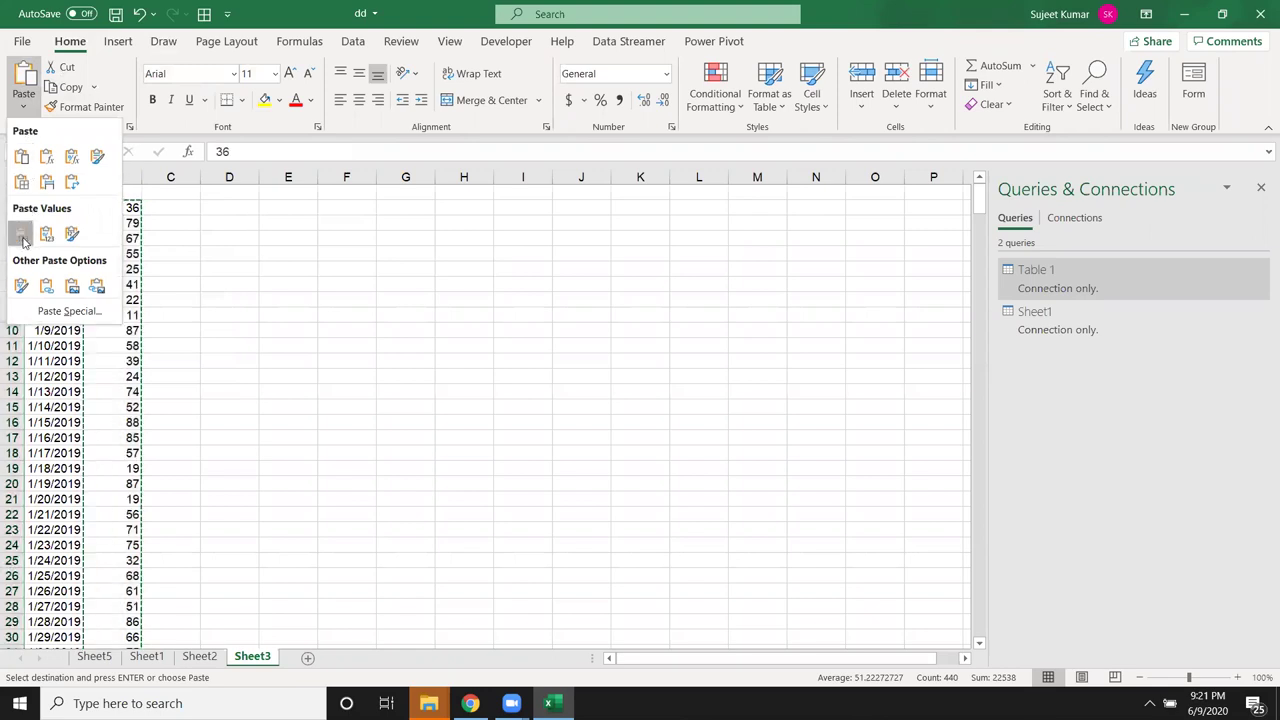
{"action": "left_click", "coordinate": [343, 291]}
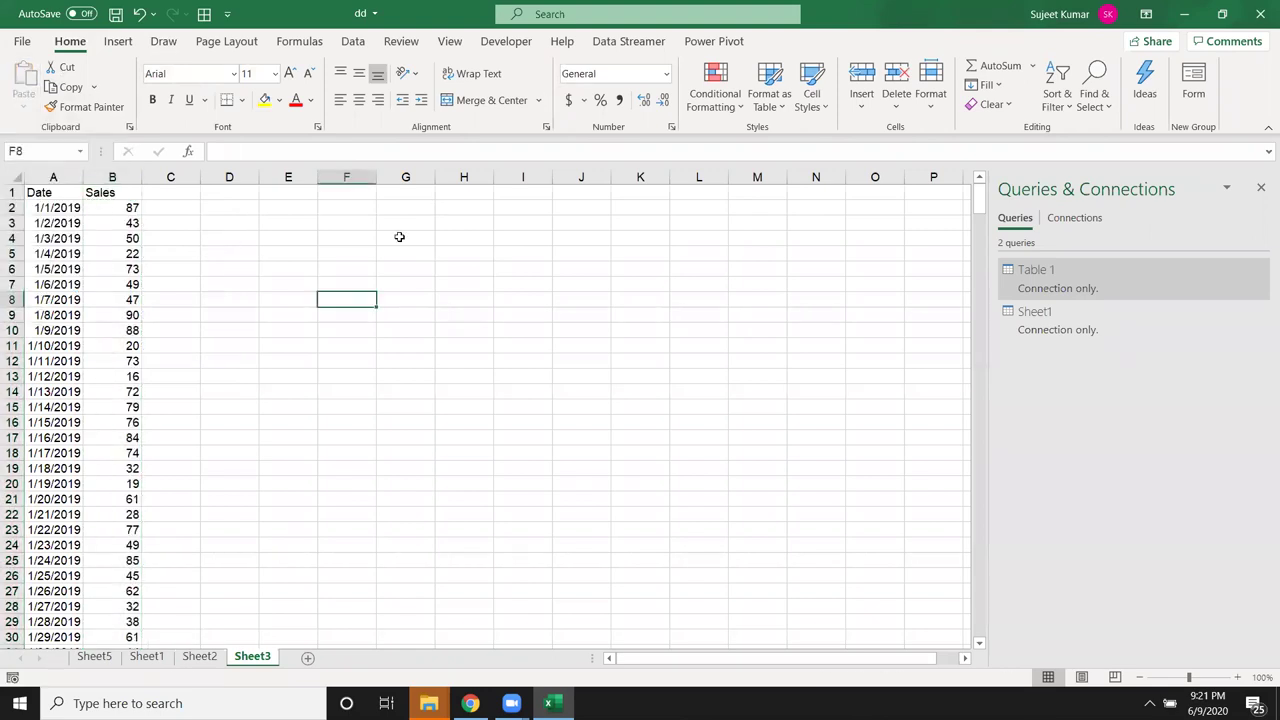
{"action": "left_click", "coordinate": [305, 256]}
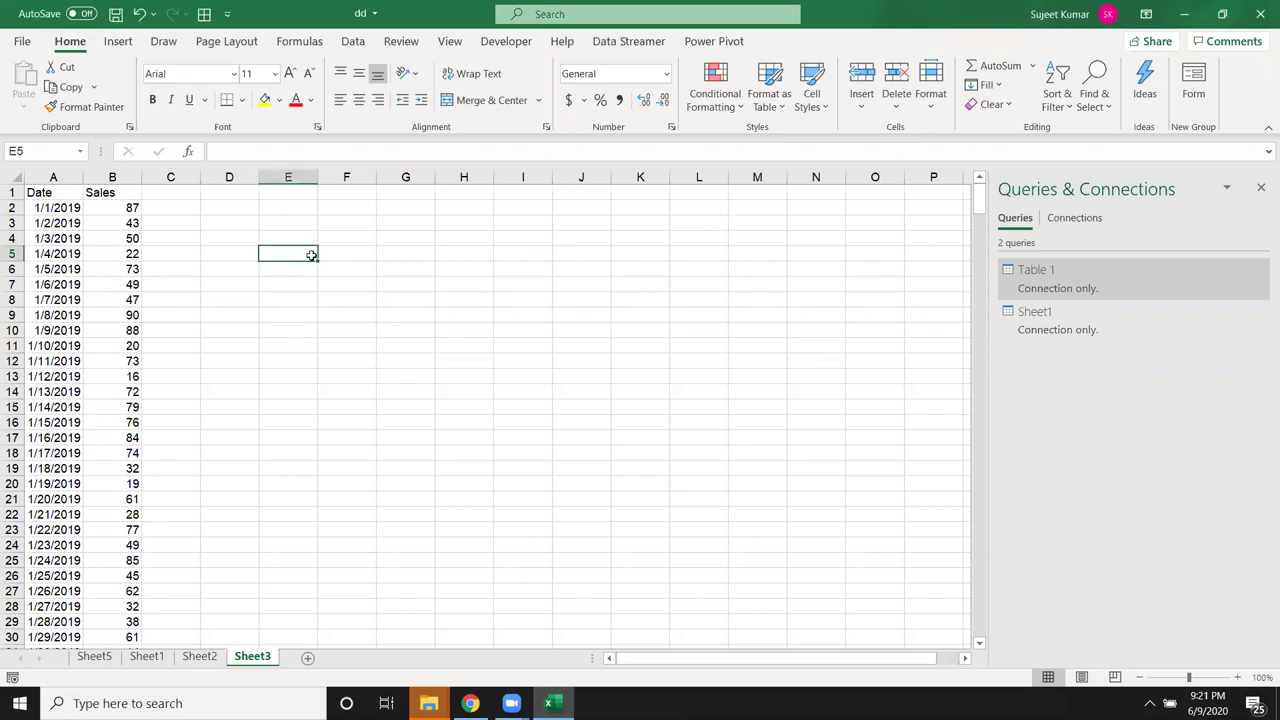
Enter the helper headers Date in E5 and Sales in F5
{"action": "type", "text": "DA"}
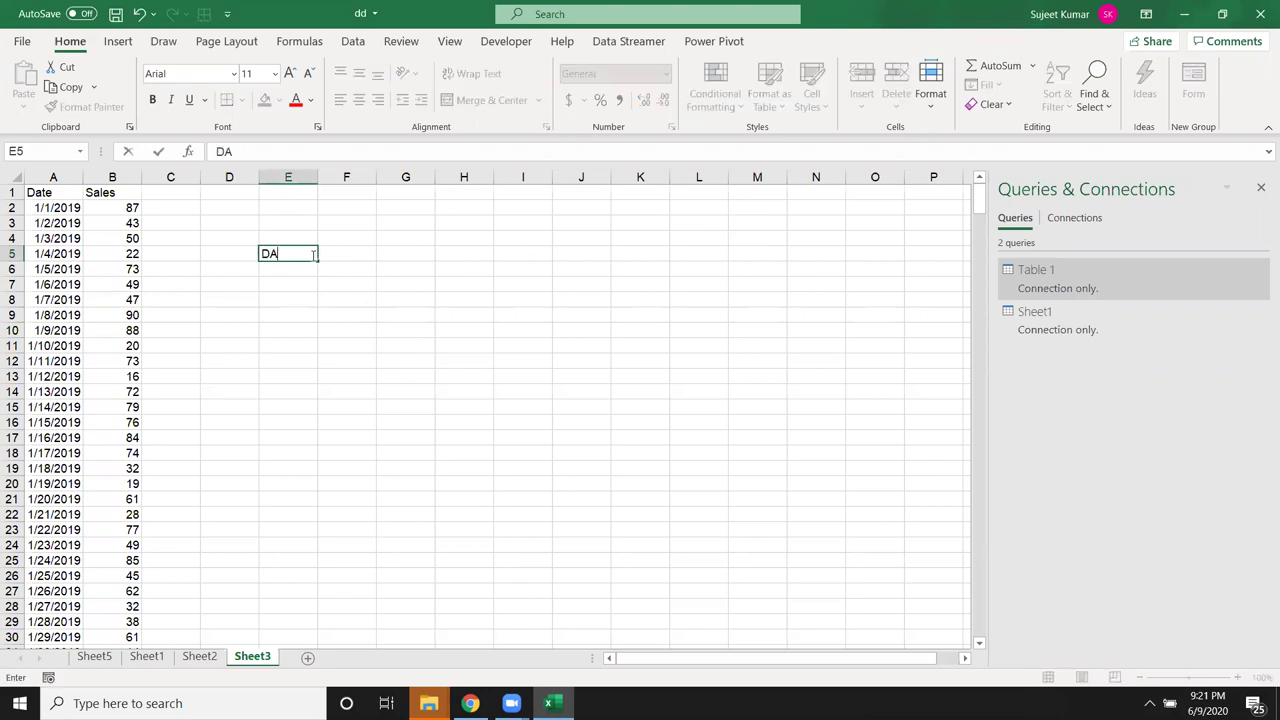
{"action": "key", "text": "BackSpace"}
{"action": "type", "text": "at"}
{"action": "key", "text": "Tab"}
{"action": "type", "text": "SAles"}
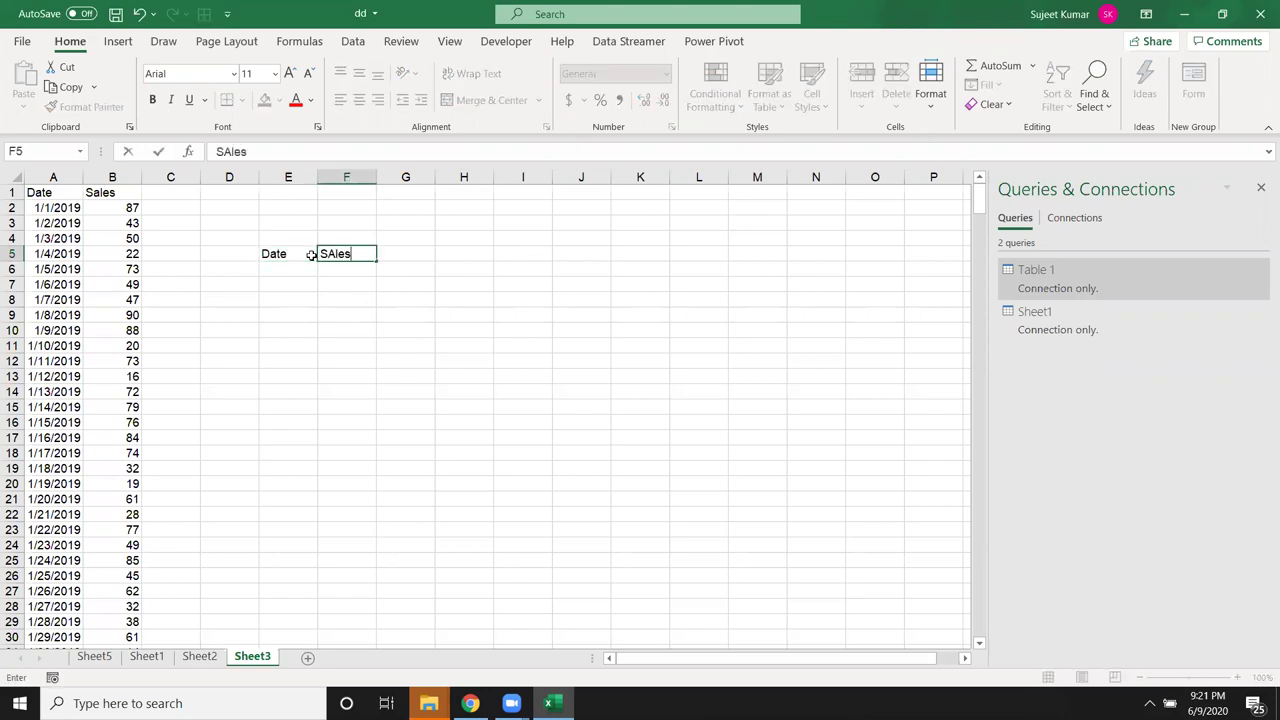
{"action": "key", "text": "Return"}
Put the counter value 1 in E3
{"action": "left_click", "coordinate": [311, 255]}
{"action": "key", "text": "Return"}
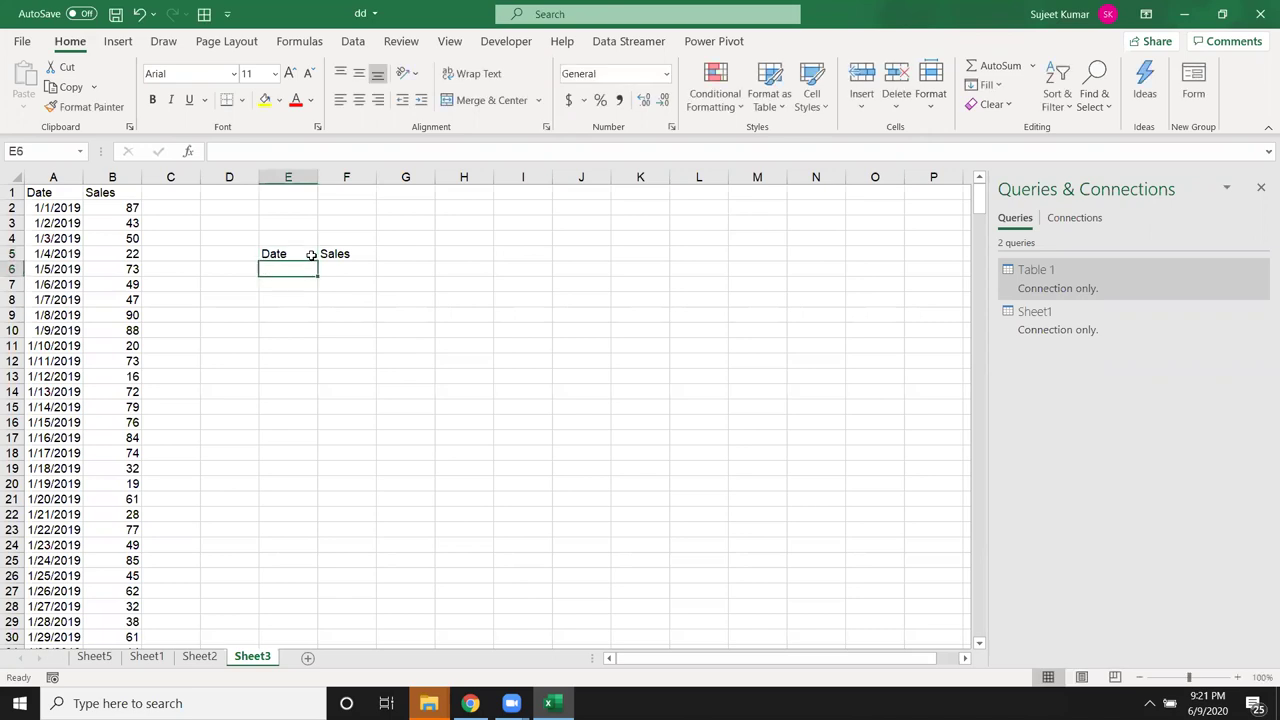
{"action": "type", "text": "="}
{"action": "key", "text": "Escape"}
{"action": "key", "text": "Up"}
{"action": "key", "text": "Up"}
{"action": "key", "text": "Up"}
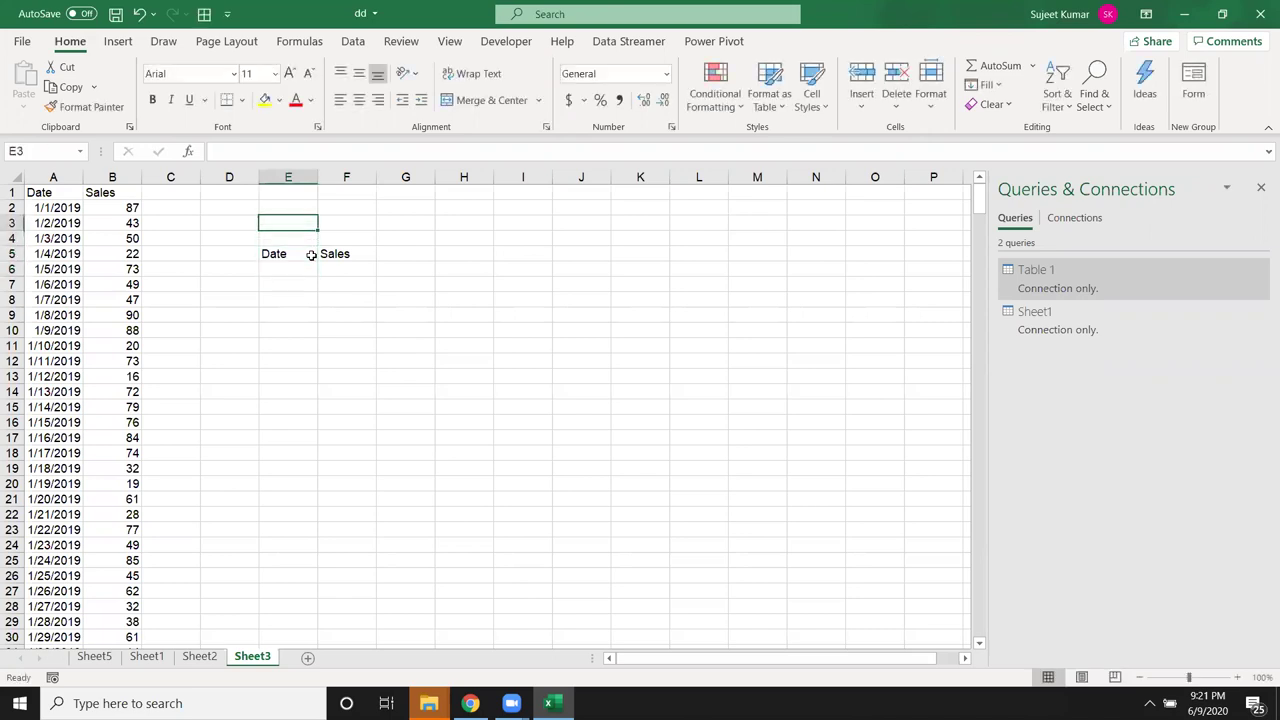
{"action": "type", "text": "1"}
Enter the formula =OFFSET(A1,E3,0) in E6
{"action": "left_click", "coordinate": [311, 255]}
{"action": "key", "text": "Return"}
{"action": "type", "text": "=OFFSET("}
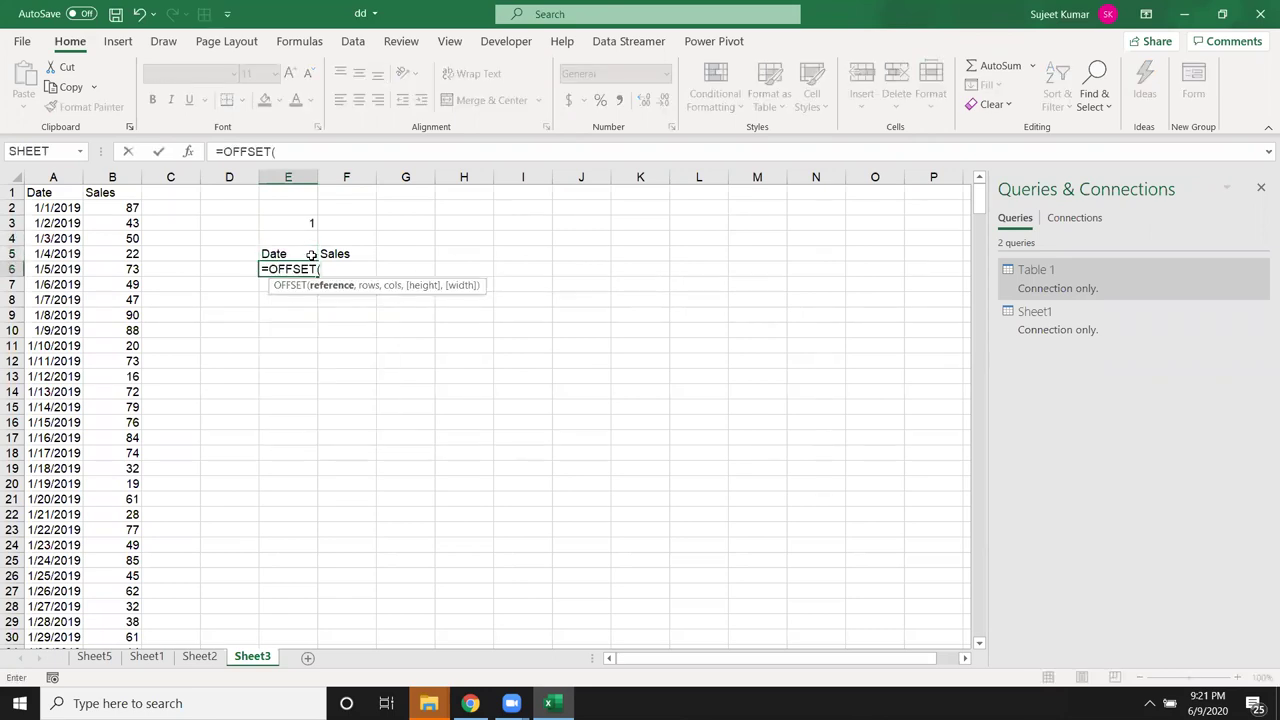
{"action": "key", "text": "Left"}
{"action": "key", "text": "Left"}
{"action": "key", "text": "Left"}
{"action": "key", "text": "Left"}
{"action": "key", "text": "Up"}
{"action": "key", "text": "Up"}
{"action": "key", "text": "Up"}
{"action": "key", "text": "Up"}
{"action": "key", "text": "Up"}
{"action": "type", "text": ","}
{"action": "key", "text": "Up"}
{"action": "key", "text": "Up"}
{"action": "key", "text": "Up"}
{"action": "type", "text": ",0"}
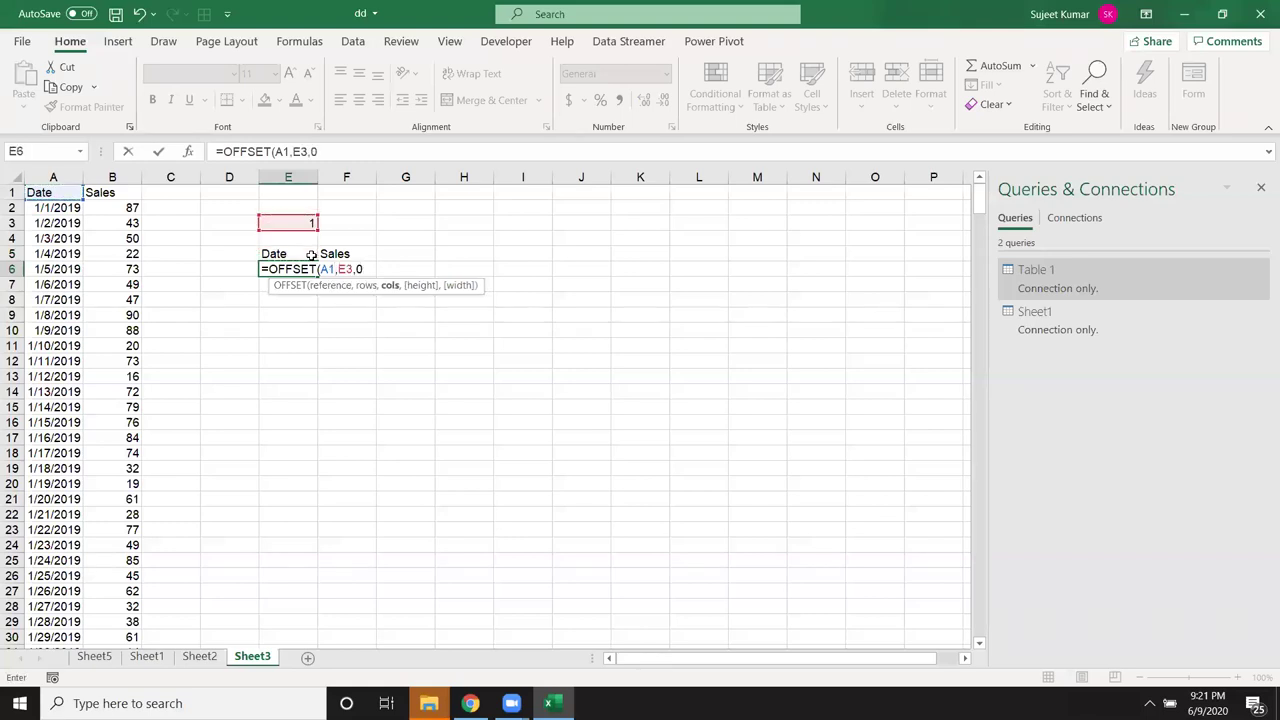
{"action": "key", "text": "Return"}
Make the E3 reference absolute so E6 reads =OFFSET(A1,$E$3,0)
{"action": "key", "text": "Up"}
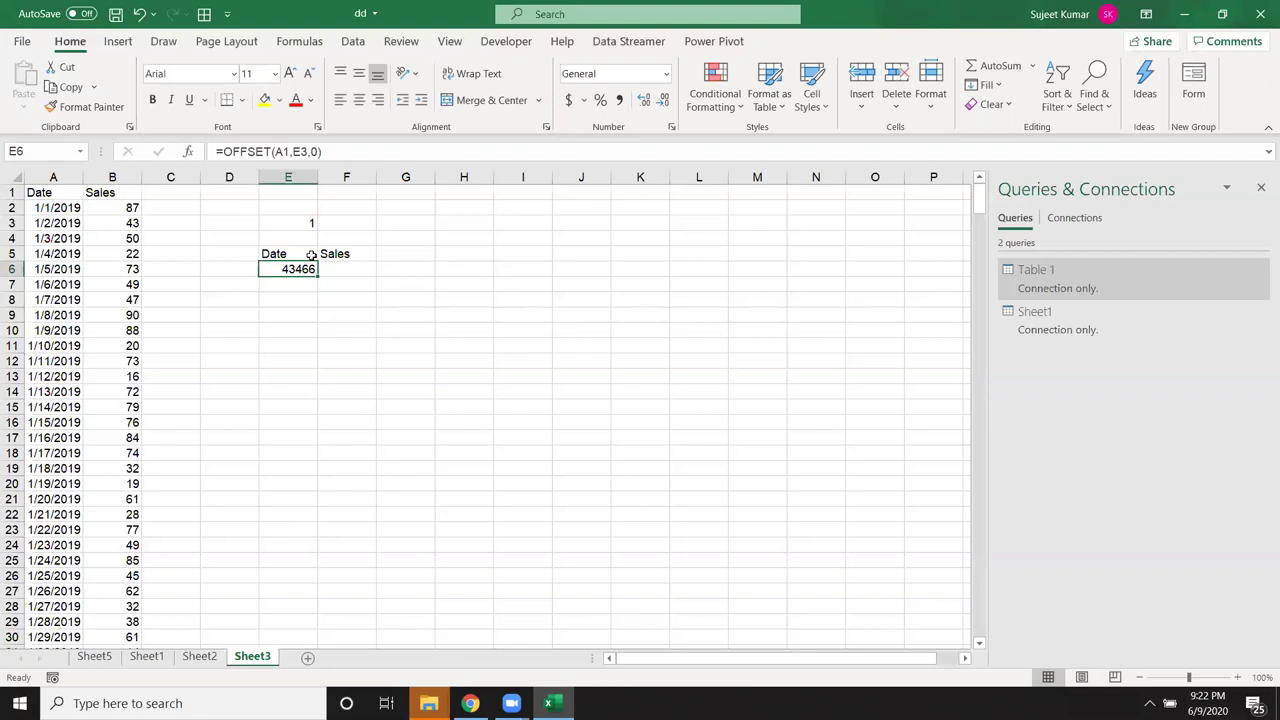
{"action": "key", "text": "F2"}
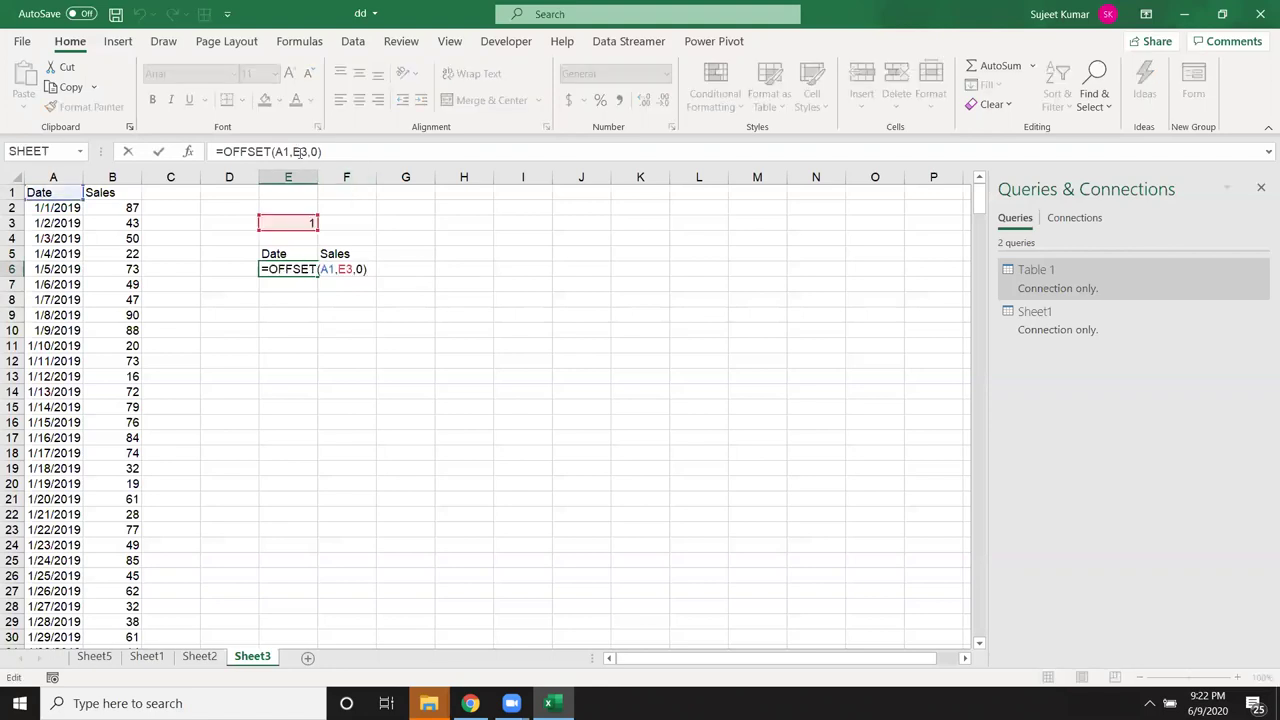
{"action": "left_click", "coordinate": [298, 151]}
{"action": "key", "text": "F4"}
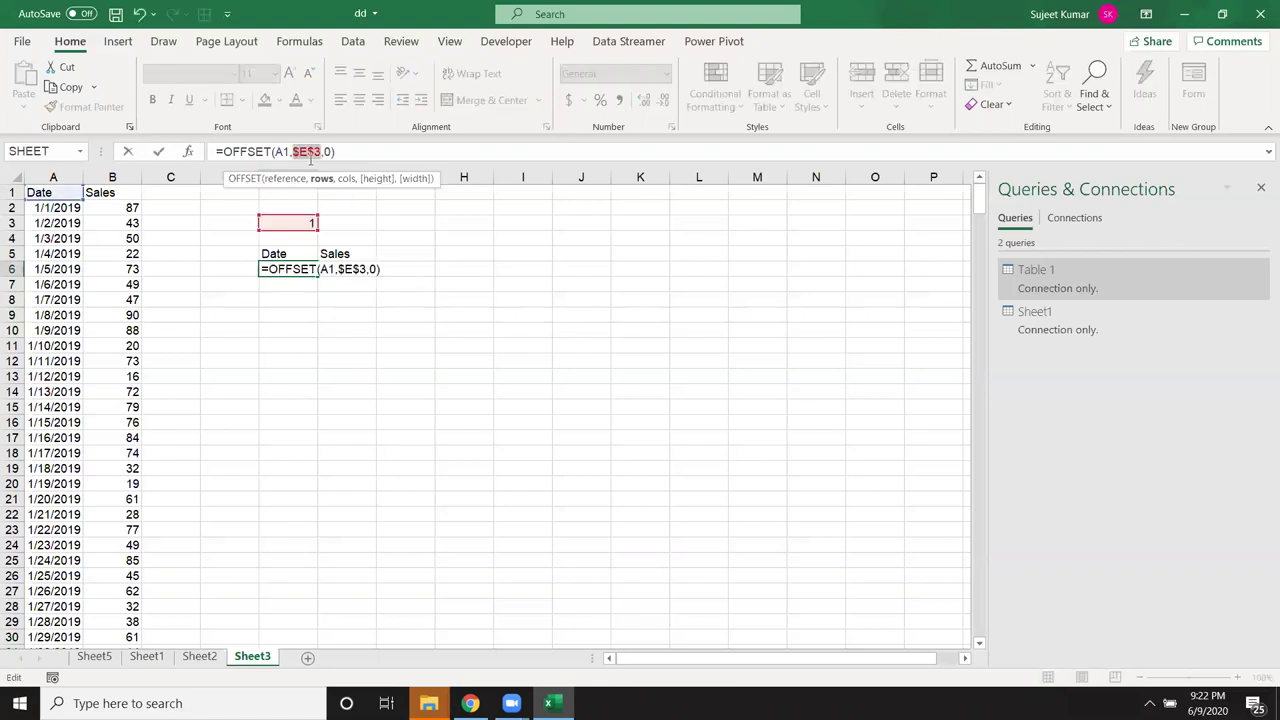
{"action": "key", "text": "Return"}
{"action": "key", "text": "Up"}
{"action": "key", "text": "shift+Down"}
{"action": "key", "text": "shift+Down"}
{"action": "key", "text": "shift+Down"}
{"action": "key", "text": "shift+Down"}
{"action": "key", "text": "shift+Down"}
{"action": "key", "text": "shift+Down"}
{"action": "key", "text": "ctrl+shift+Up"}
Format E6 as a date and fill the date formula down the helper Date column
{"action": "key", "text": "Up"}
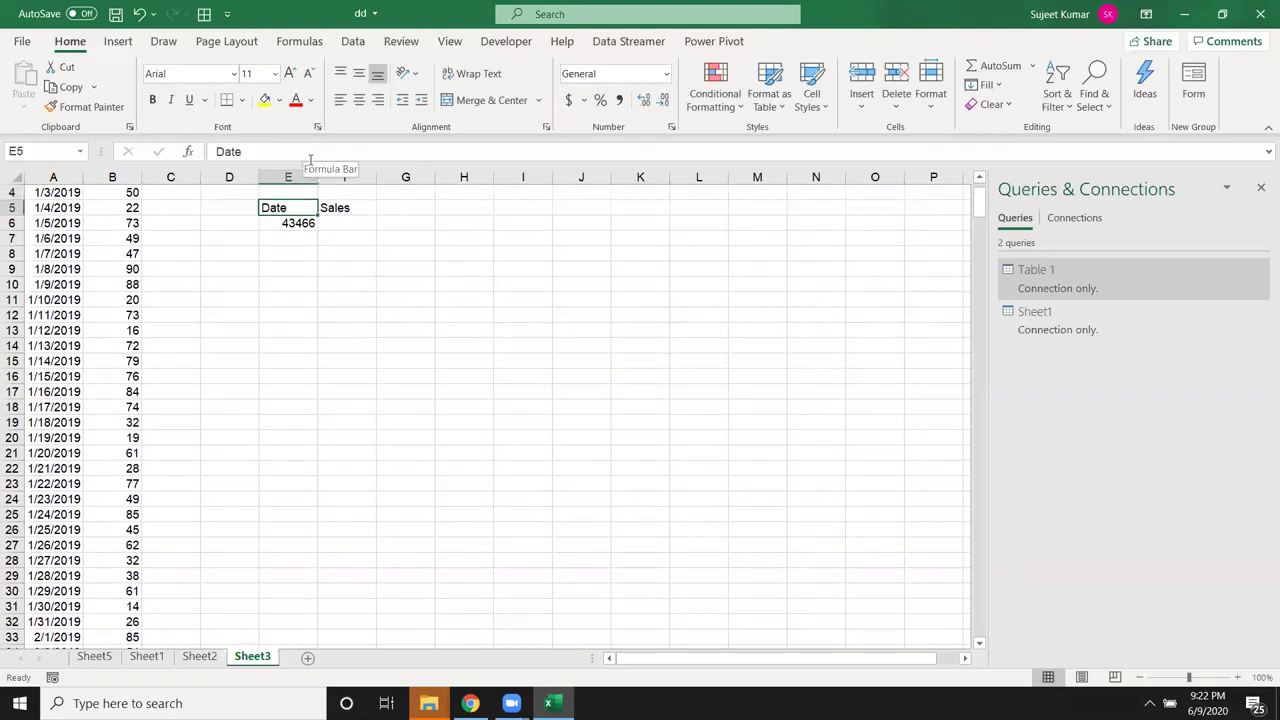
{"action": "key", "text": "Down"}
{"action": "key", "text": "shift+Down"}
{"action": "key", "text": "shift+Up"}
{"action": "key", "text": "ctrl+shift+3"}
{"action": "key", "text": "shift+Down"}
{"action": "key", "text": "shift+Down"}
{"action": "key", "text": "shift+Down"}
{"action": "key", "text": "shift+Down"}
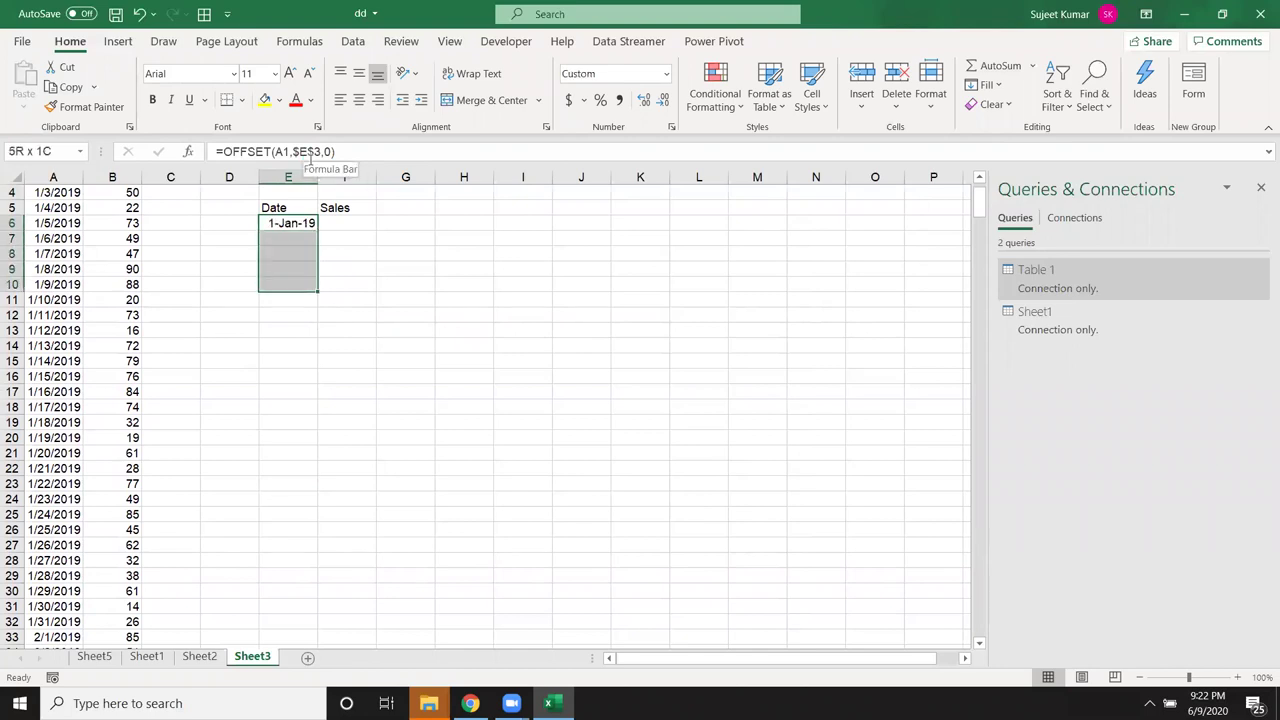
{"action": "key", "text": "shift+Down"}
{"action": "key", "text": "shift+Down"}
{"action": "key", "text": "shift+Down"}
{"action": "key", "text": "shift+Down"}
{"action": "key", "text": "shift+Down"}
{"action": "key", "text": "shift+Down"}
{"action": "key", "text": "shift+Down"}
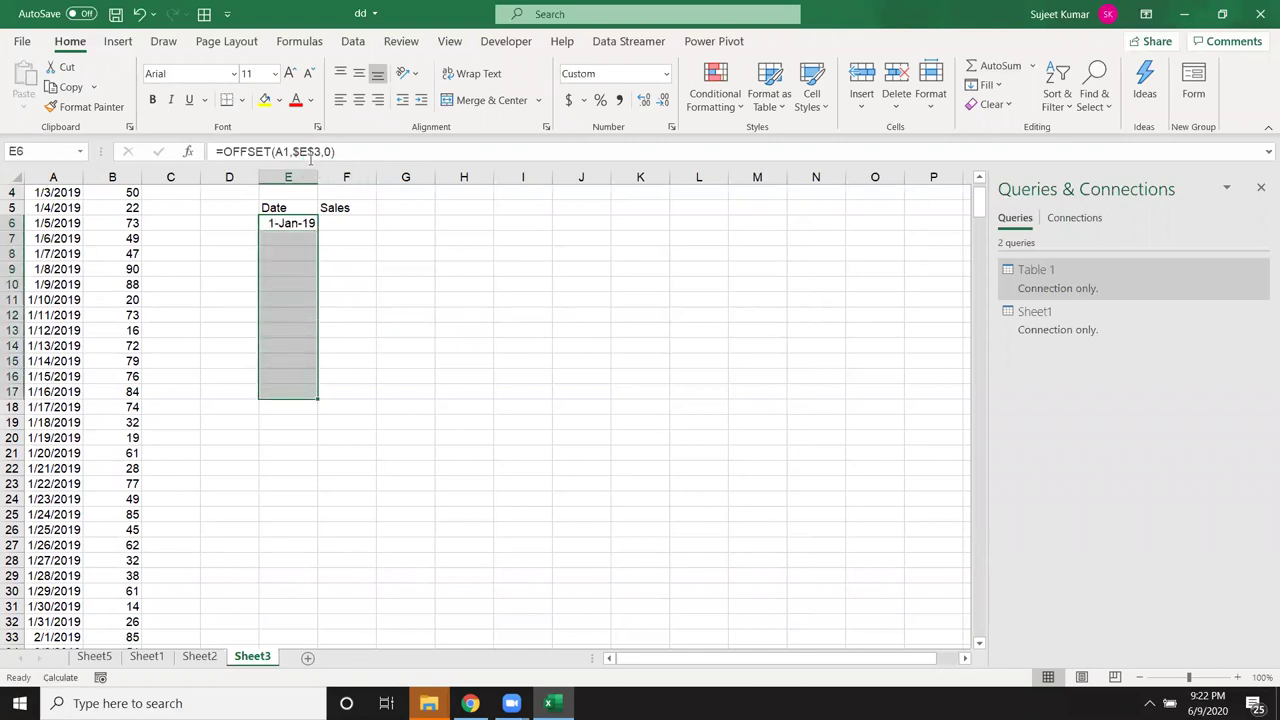
{"action": "key", "text": "ctrl+d"}
{"action": "key", "text": "ctrl+f"}
{"action": "key", "text": "Escape"}
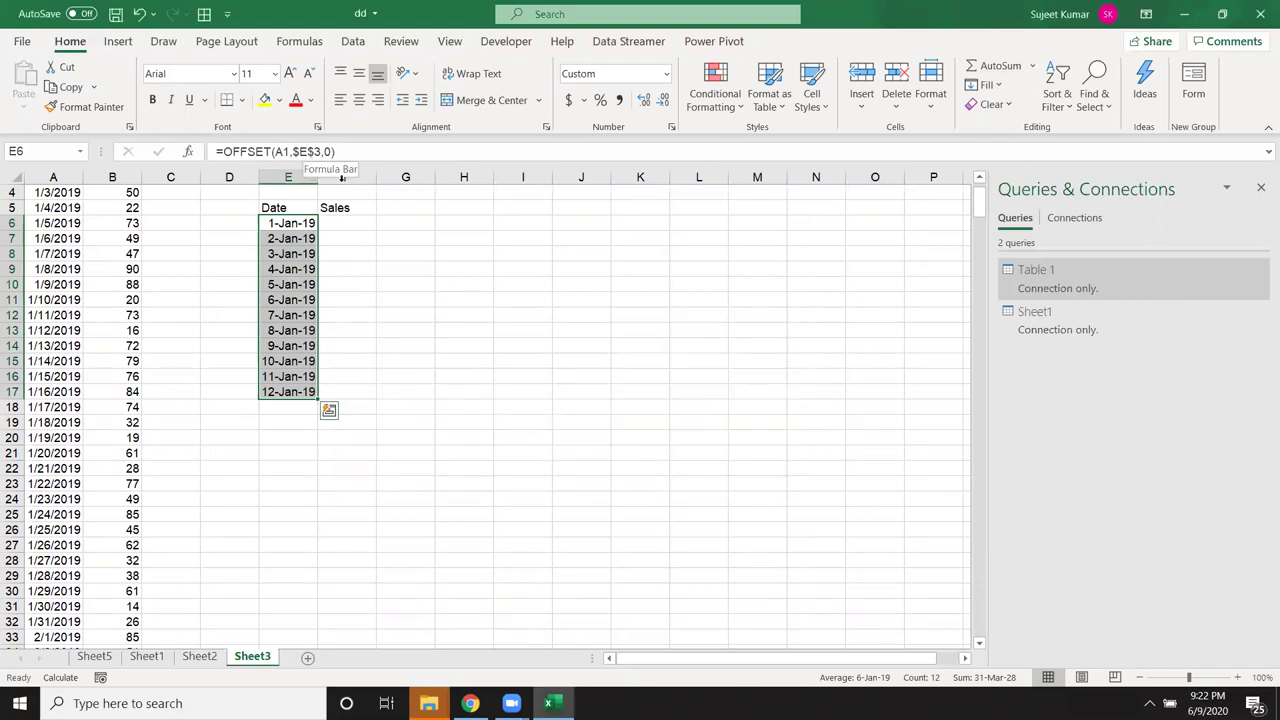
Clear the surplus dates in E16:E17
{"action": "left_click", "coordinate": [278, 382]}
{"action": "left_click_drag", "start_coordinate": [278, 382], "coordinate": [286, 388]}
{"action": "key", "text": "Delete"}
{"action": "key", "text": "ctrl+Up"}
{"action": "key", "text": "ctrl+Up"}
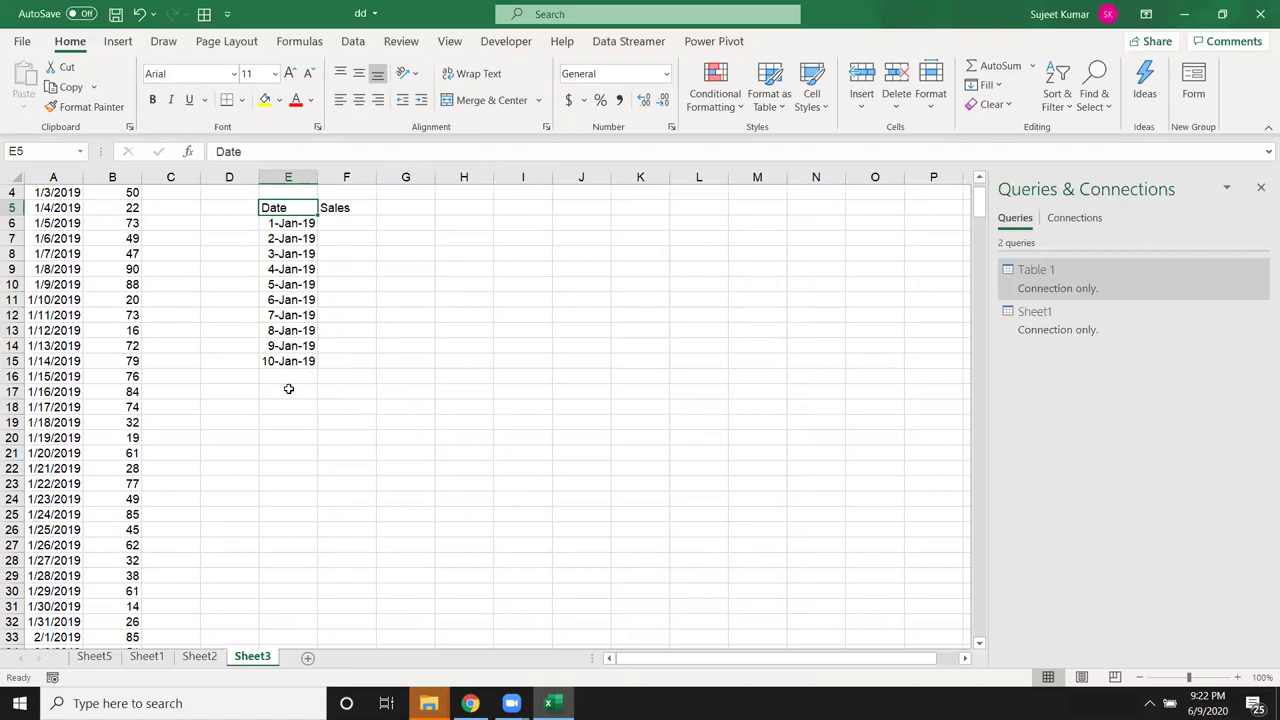
Enter =OFFSET(B1,$E$3,0) in F6 as a General number and fill it down to F15
{"action": "key", "text": "Down"}
{"action": "key", "text": "Right"}
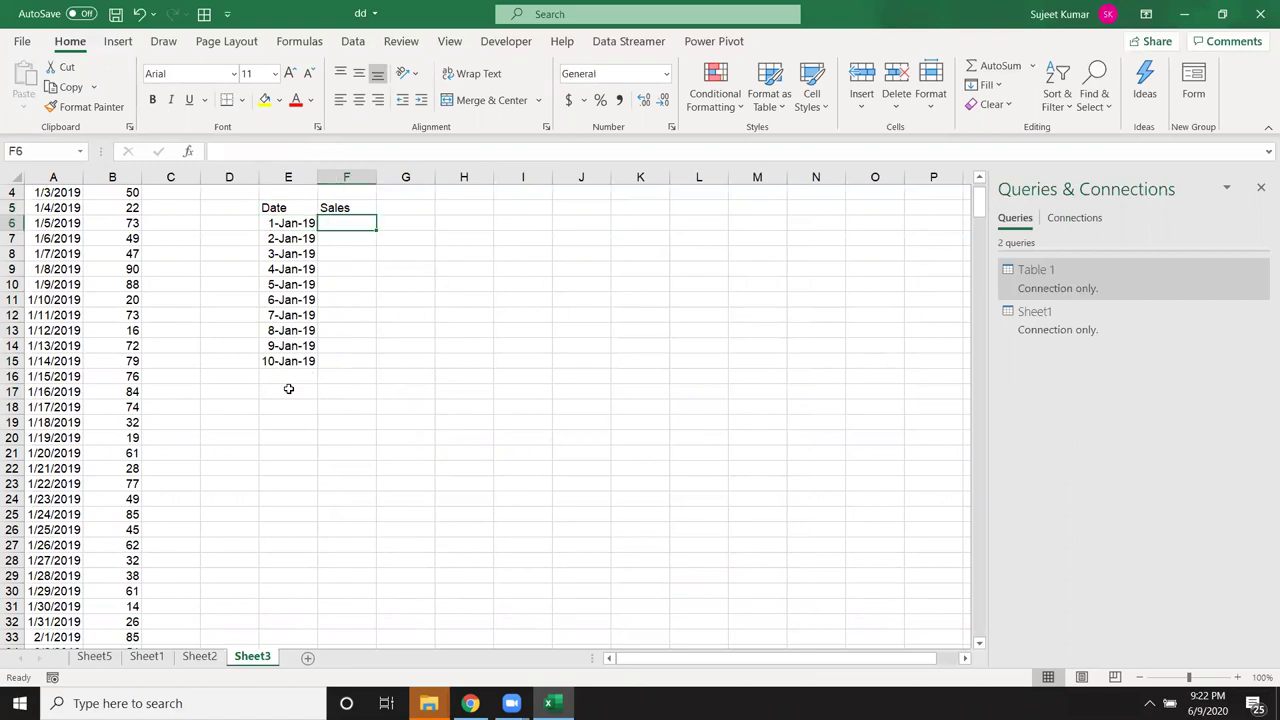
{"action": "type", "text": "=OFFSET(B1,$E$3,0)"}
{"action": "key", "text": "ctrl+shift+grave"}
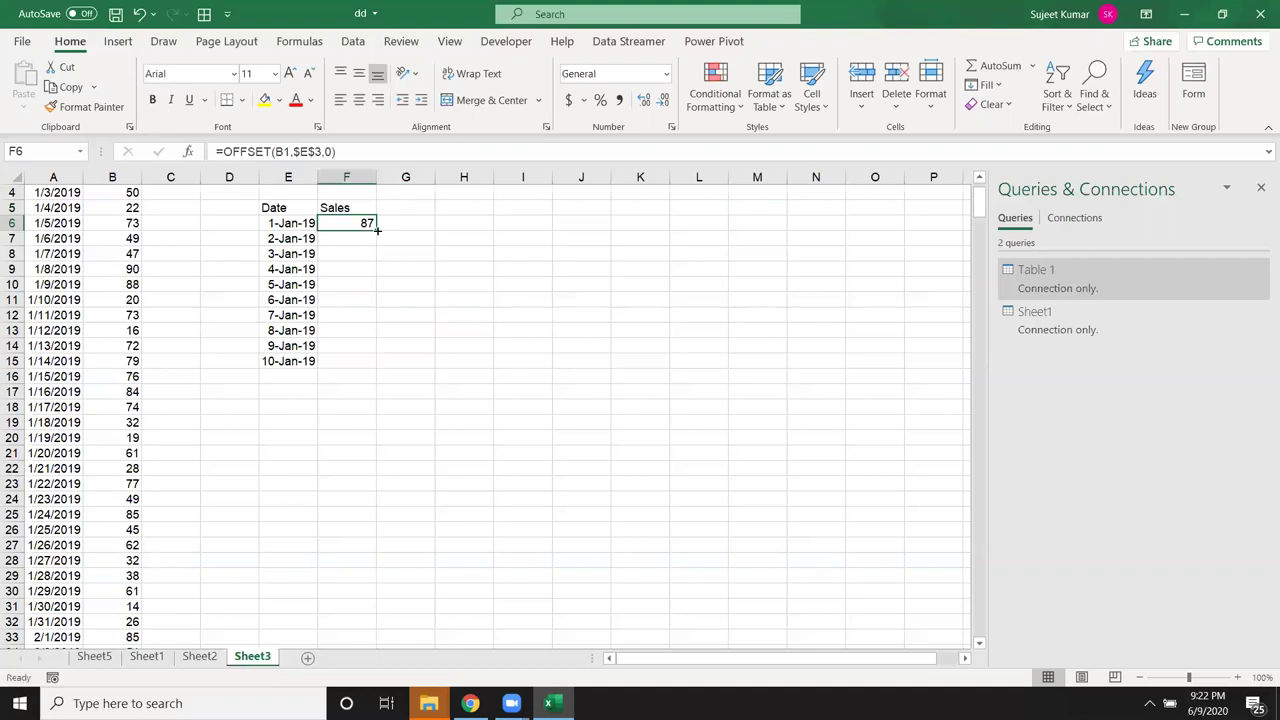
{"action": "left_click_drag", "start_coordinate": [377, 230], "coordinate": [377, 366]}
{"action": "scroll", "coordinate": [431, 363], "scroll_direction": "up", "scroll_amount": 1}
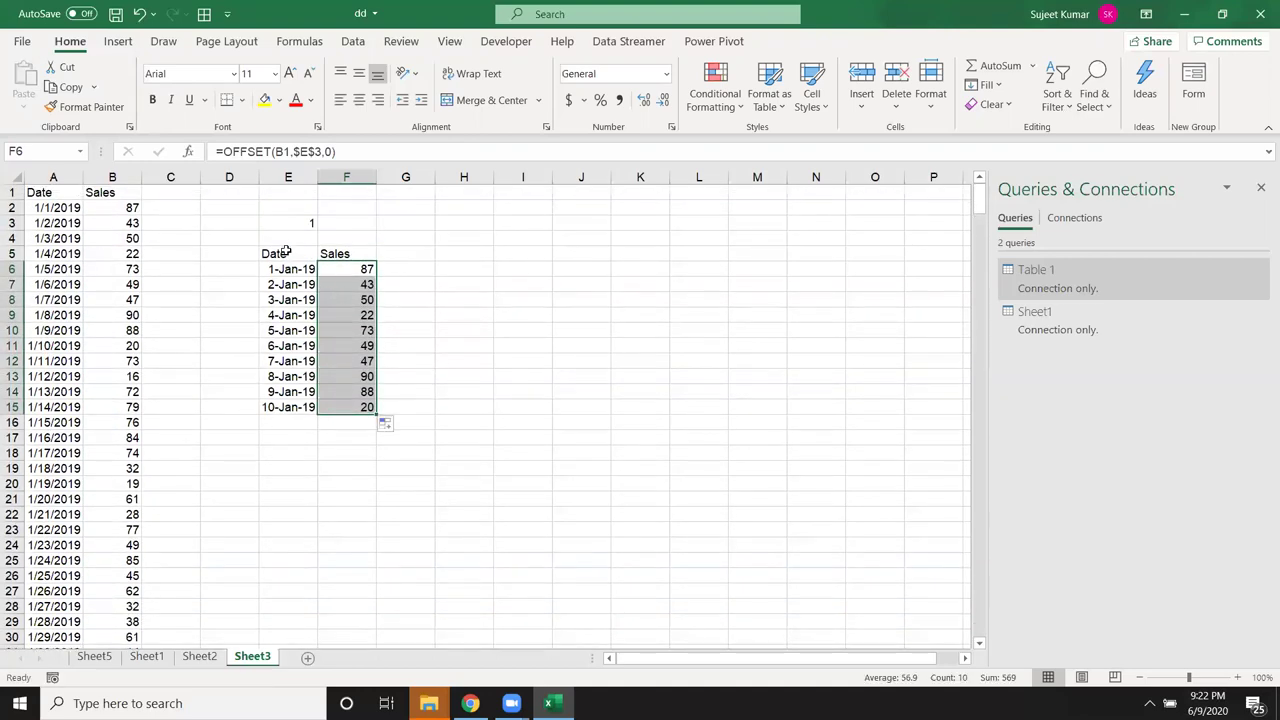
{"action": "left_click_drag", "start_coordinate": [287, 252], "coordinate": [370, 408]}
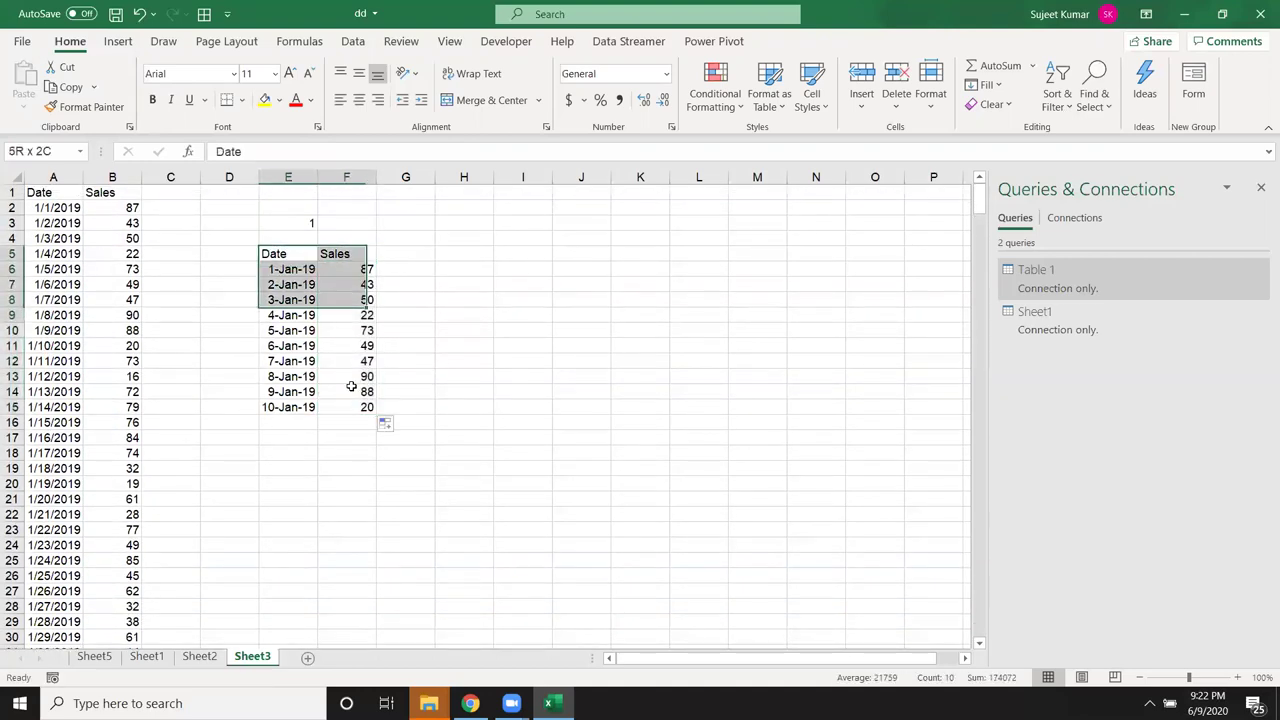
Insert a 2-D Line chart of the E5:F15 helper table
{"action": "left_click", "coordinate": [118, 41]}
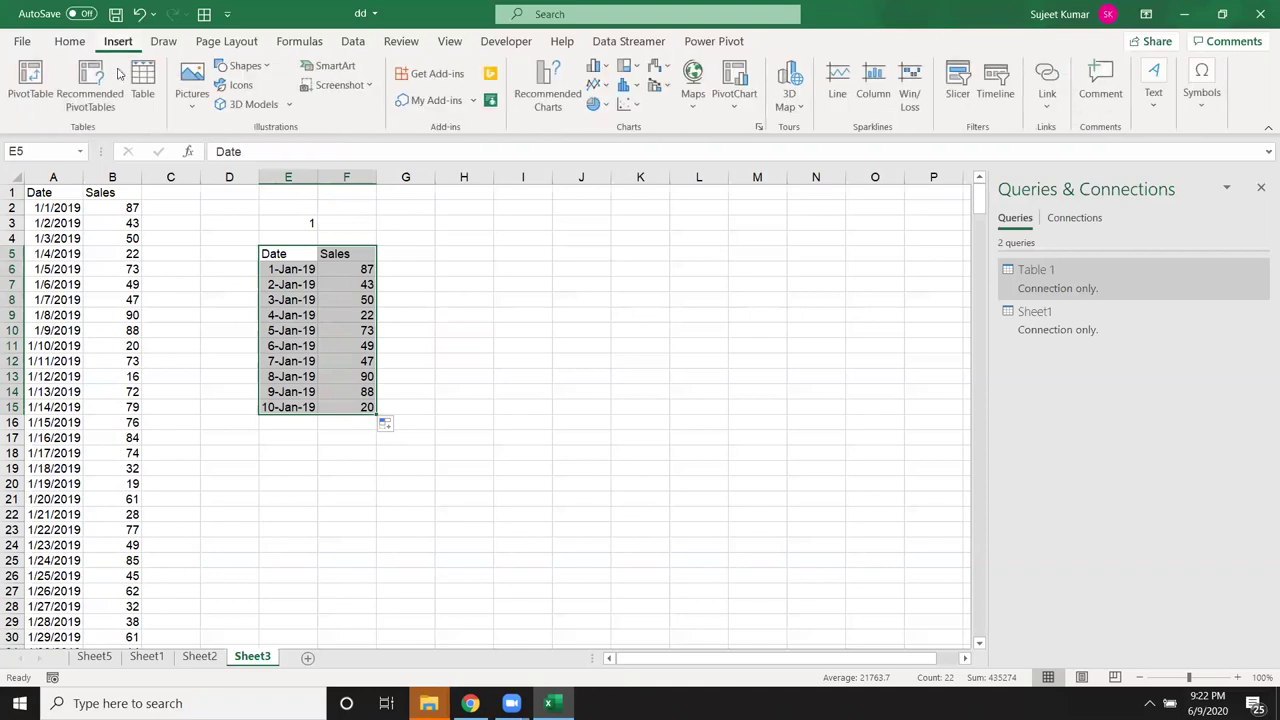
{"action": "left_click", "coordinate": [605, 73]}
{"action": "left_click", "coordinate": [609, 101]}
{"action": "left_click", "coordinate": [597, 84]}
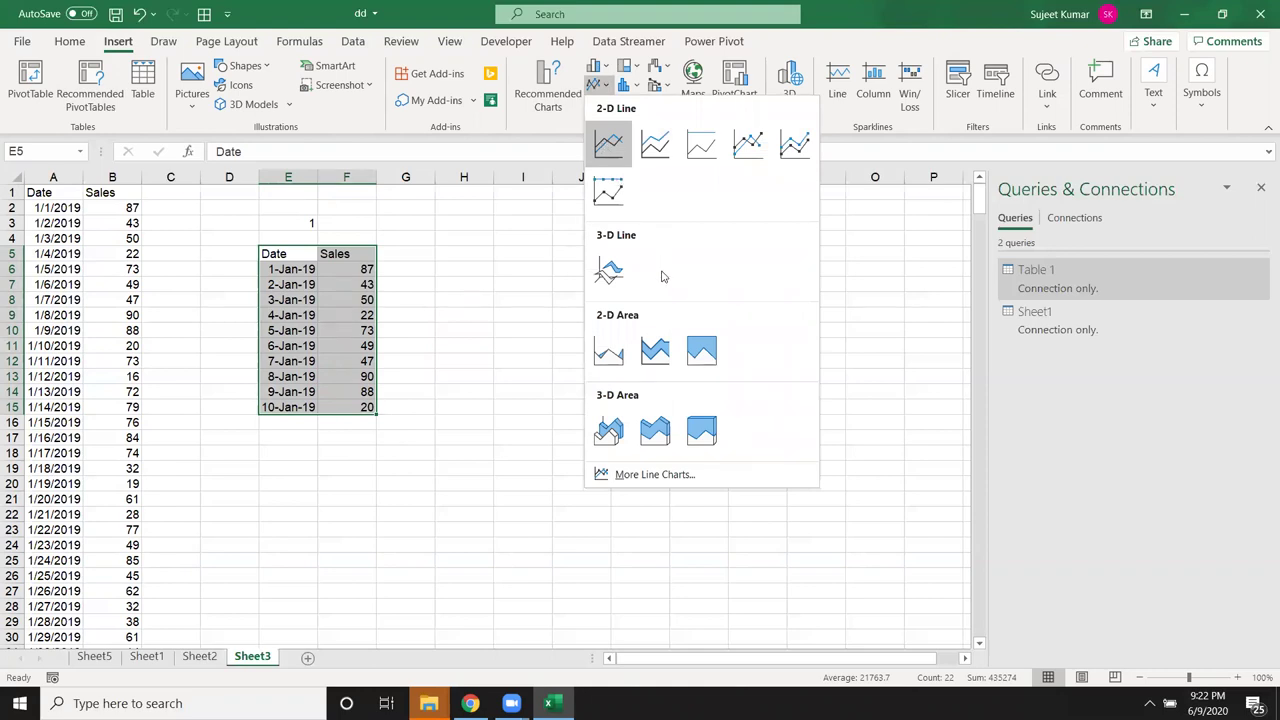
{"action": "left_click", "coordinate": [608, 147]}
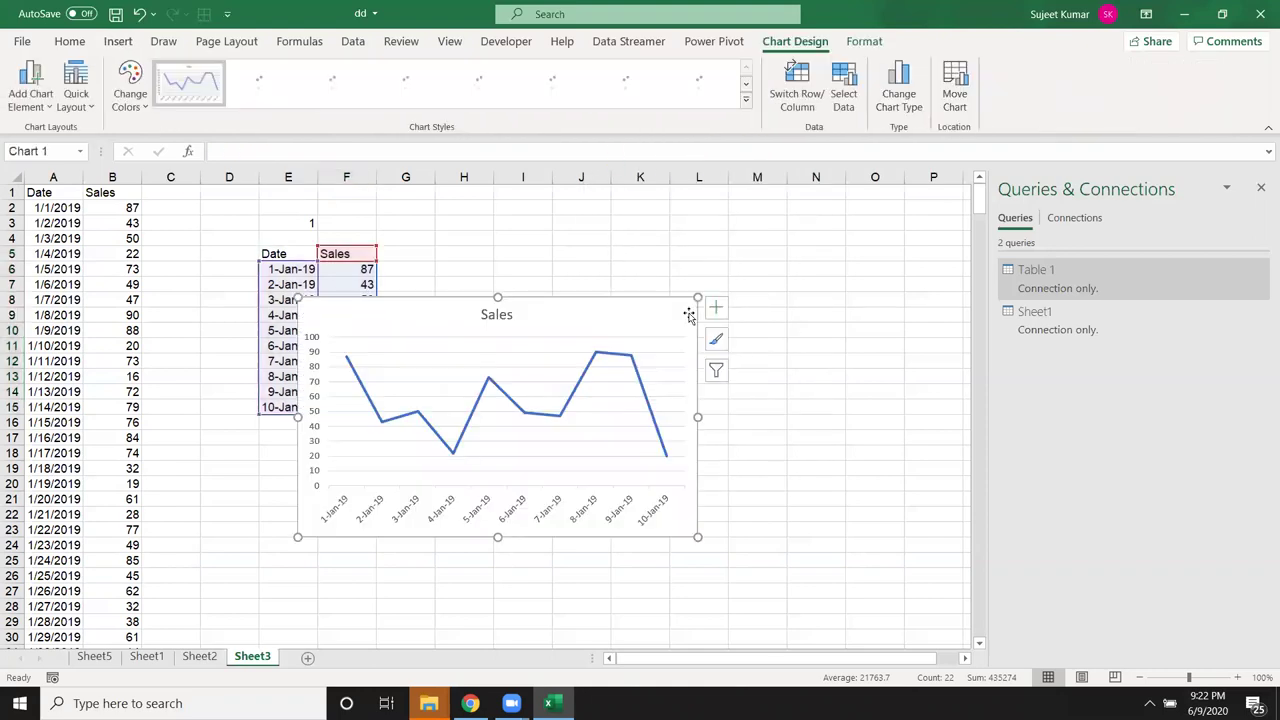
Place the Sales chart beside the table, enlarge it, and apply the blue white-line style
{"action": "left_click", "coordinate": [1261, 190]}
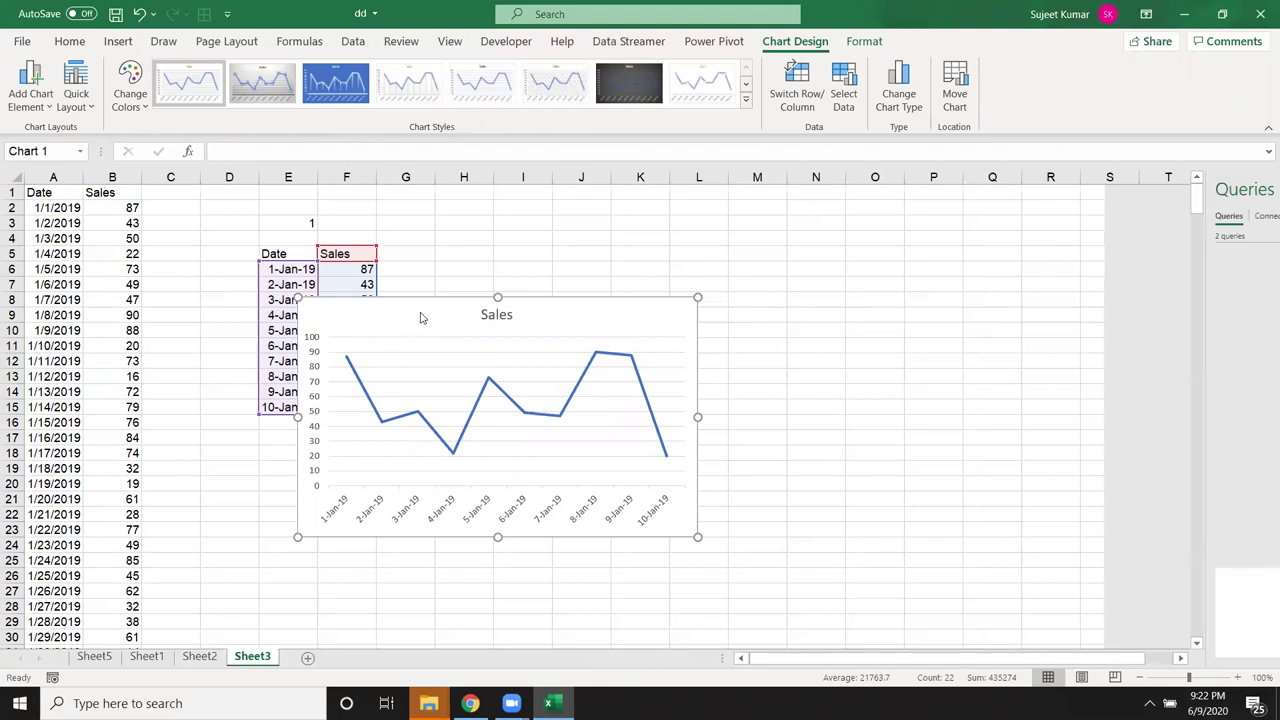
{"action": "left_click_drag", "start_coordinate": [421, 318], "coordinate": [555, 260]}
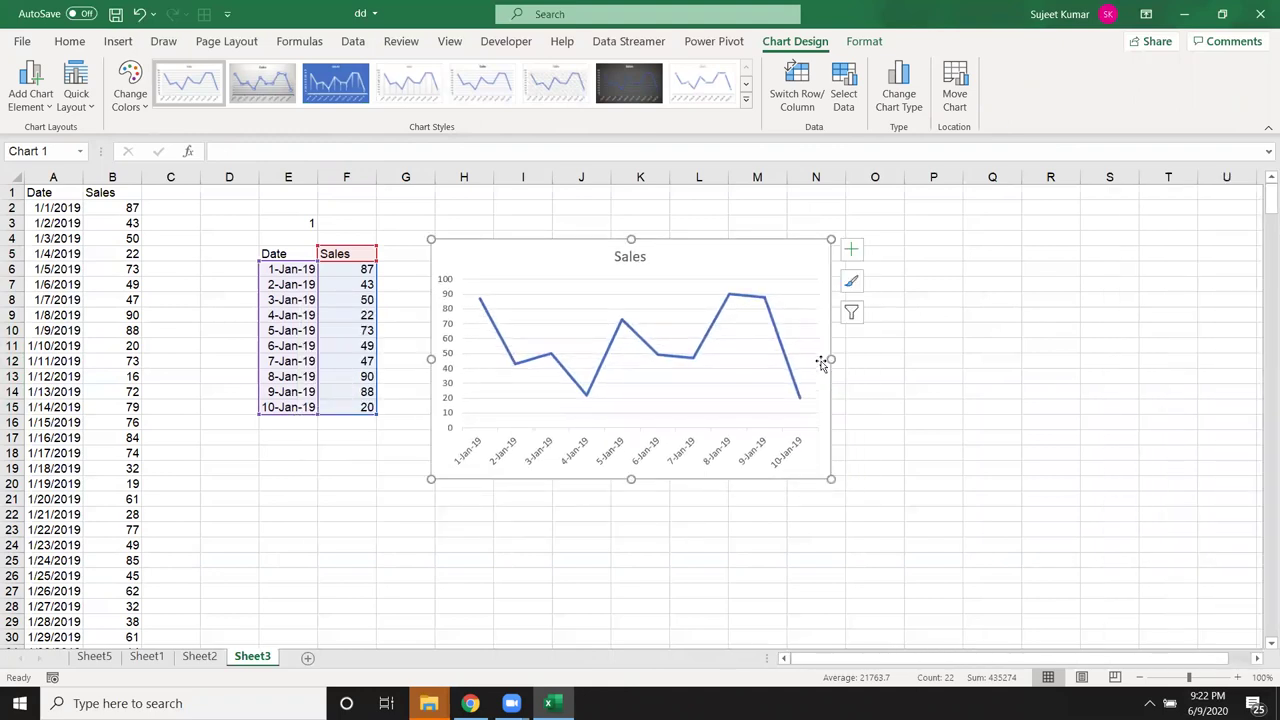
{"action": "left_click_drag", "start_coordinate": [830, 360], "coordinate": [1144, 357]}
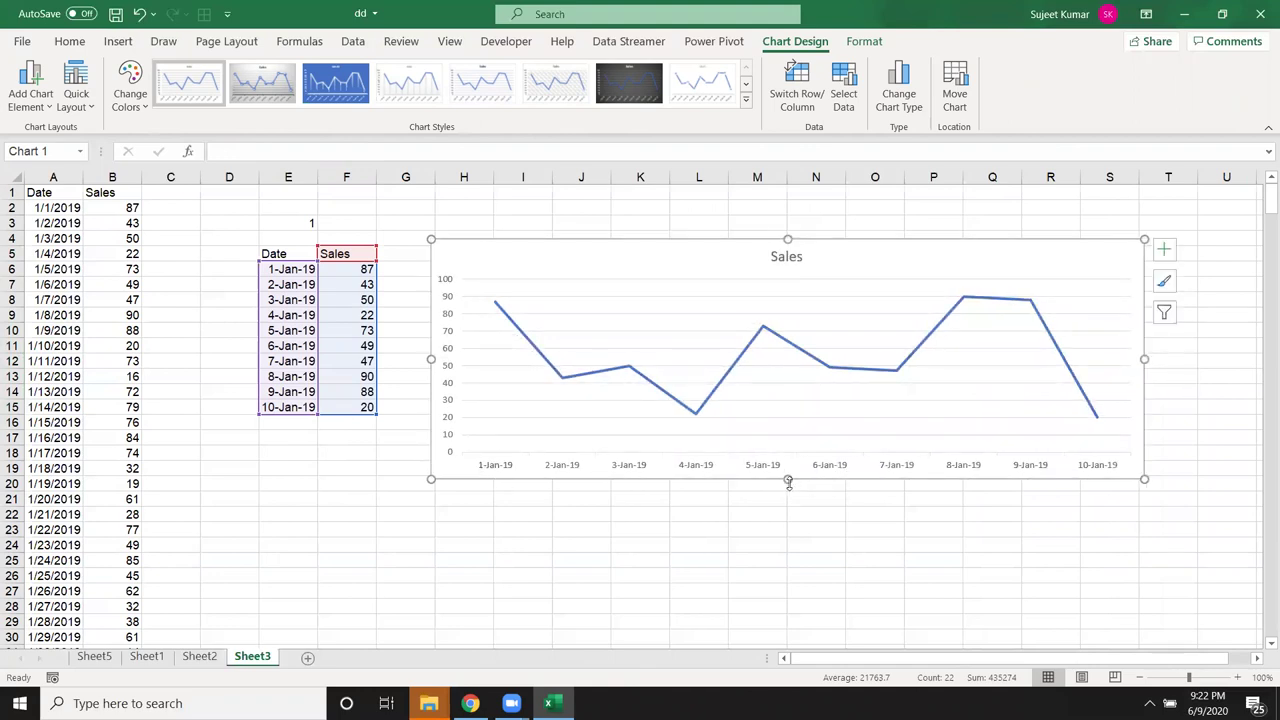
{"action": "left_click_drag", "start_coordinate": [789, 481], "coordinate": [789, 495]}
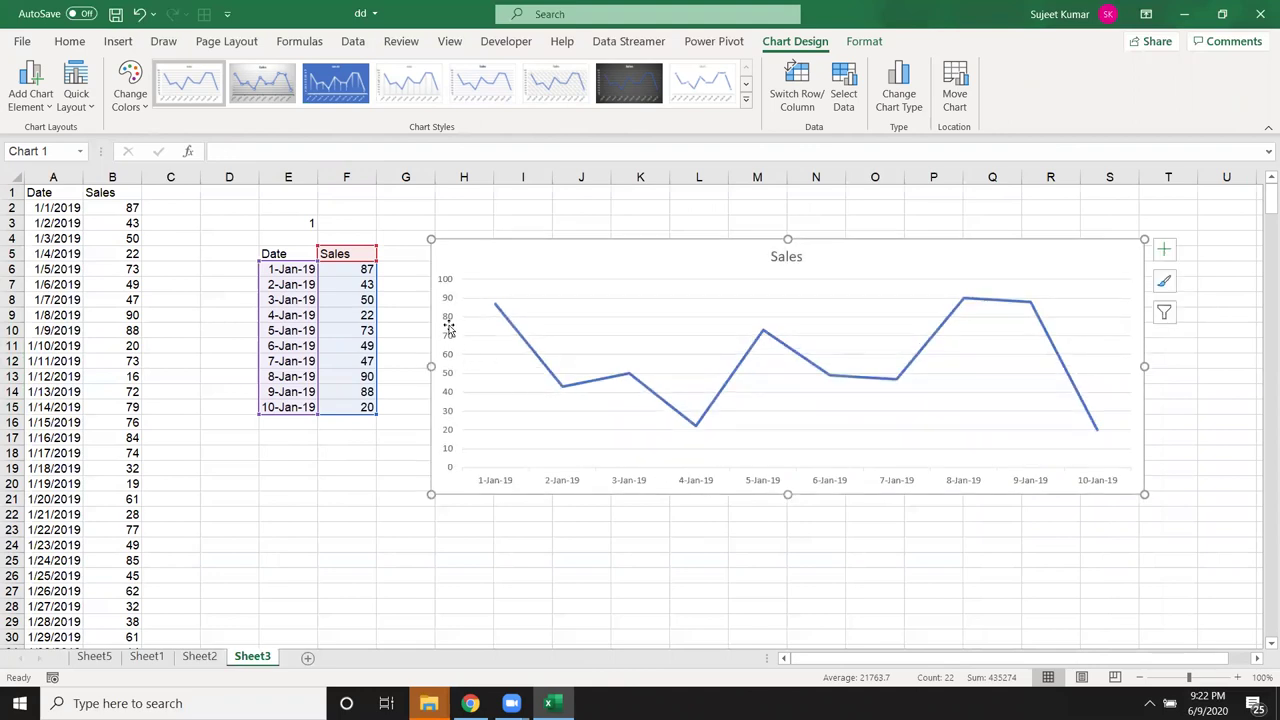
{"action": "right_click", "coordinate": [613, 269]}
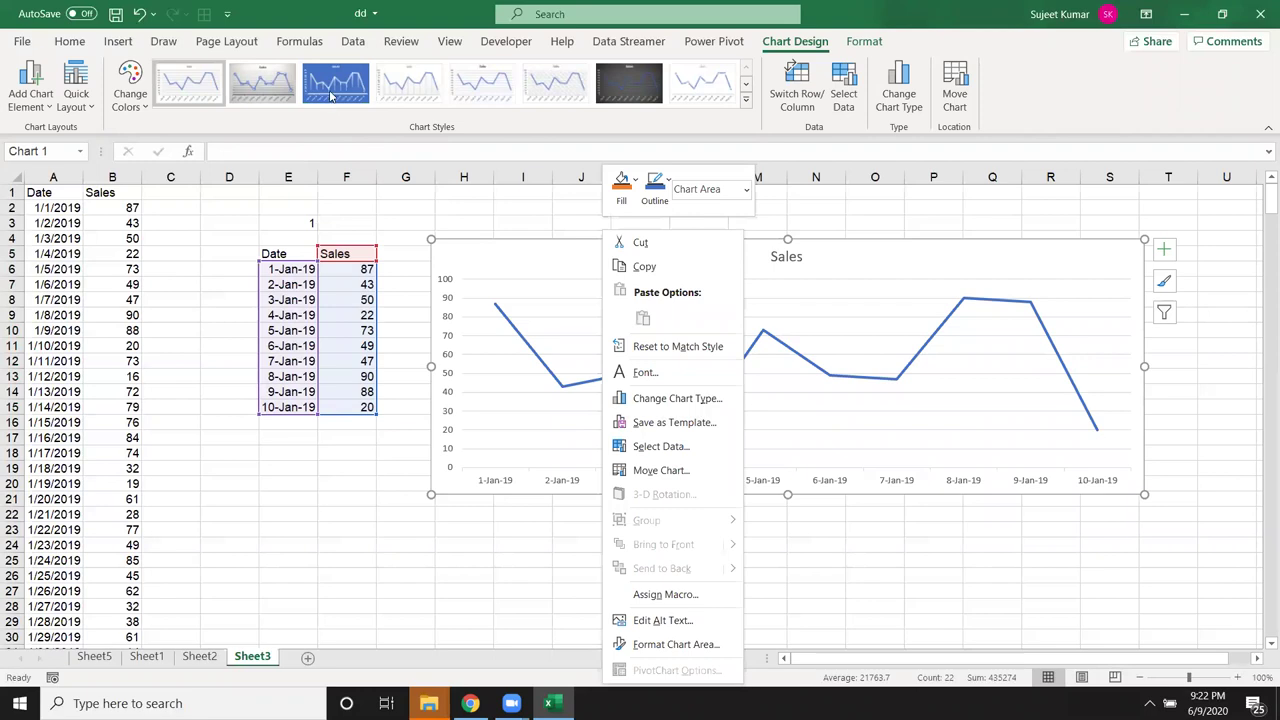
{"action": "left_click", "coordinate": [331, 93]}
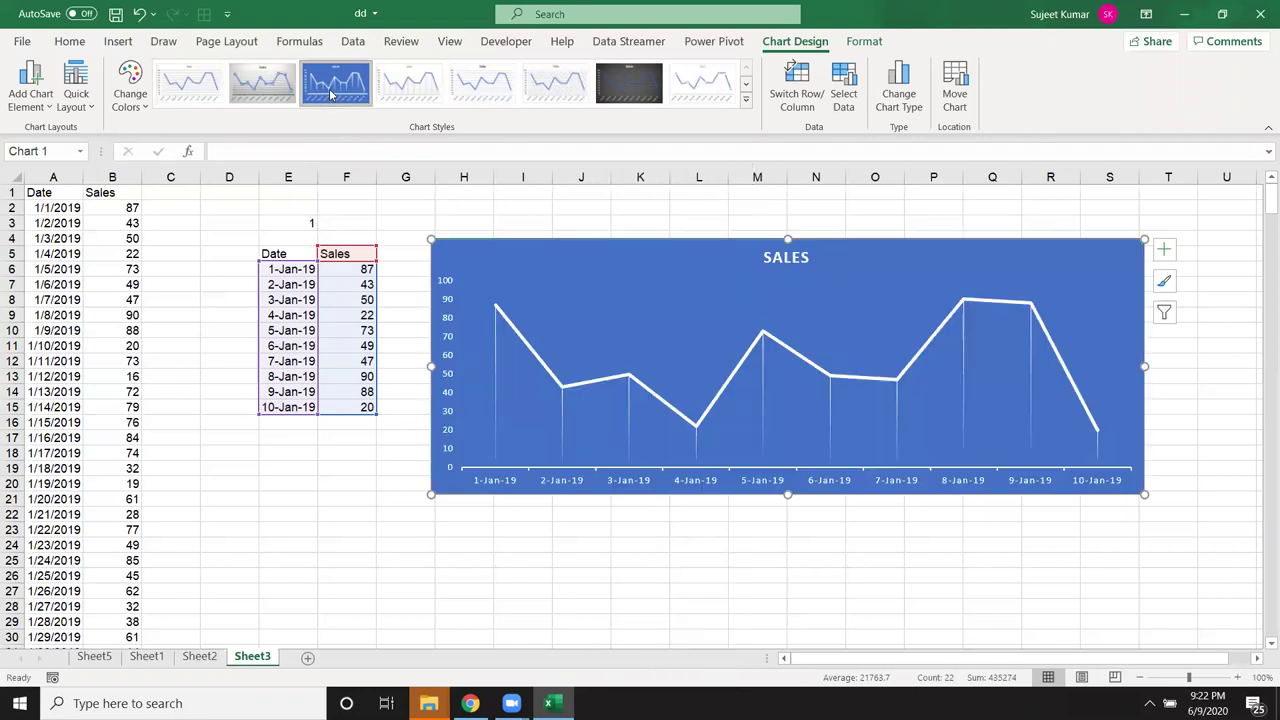
Fix the chart's vertical axis bounds at minimum 1 and maximum 100
{"action": "left_click", "coordinate": [447, 331]}
{"action": "right_click", "coordinate": [447, 331]}
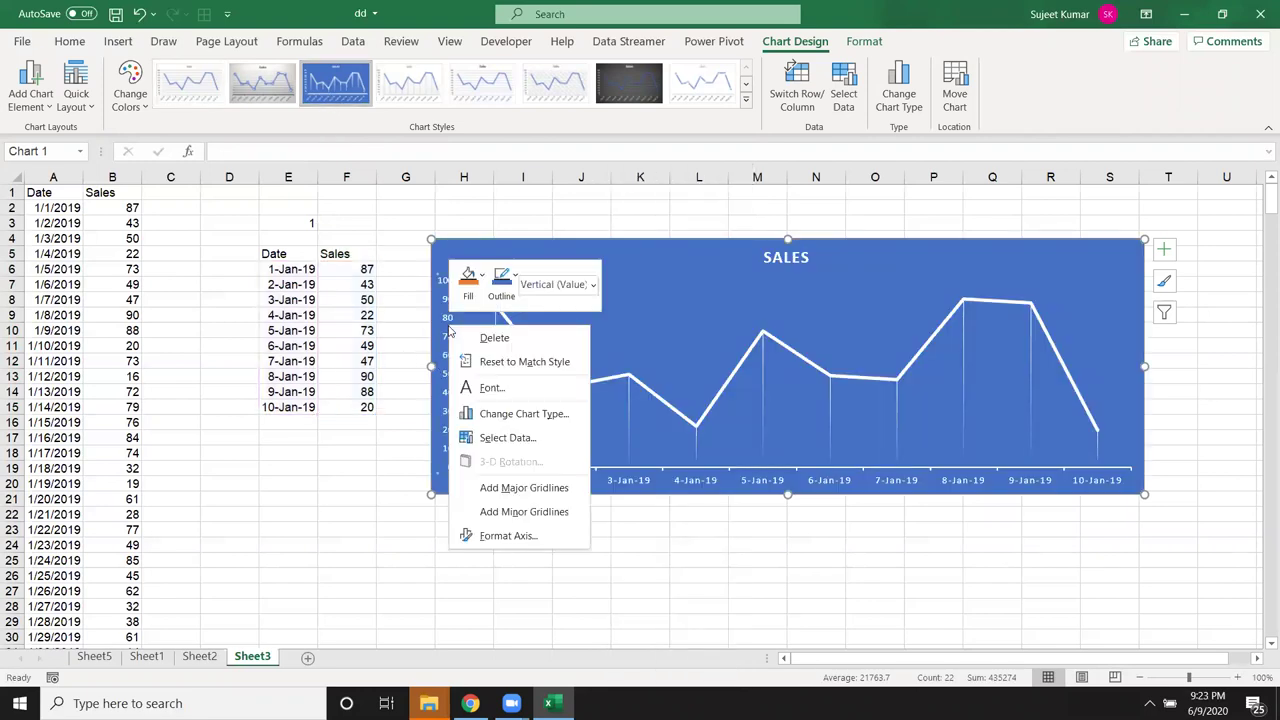
{"action": "left_click", "coordinate": [532, 542]}
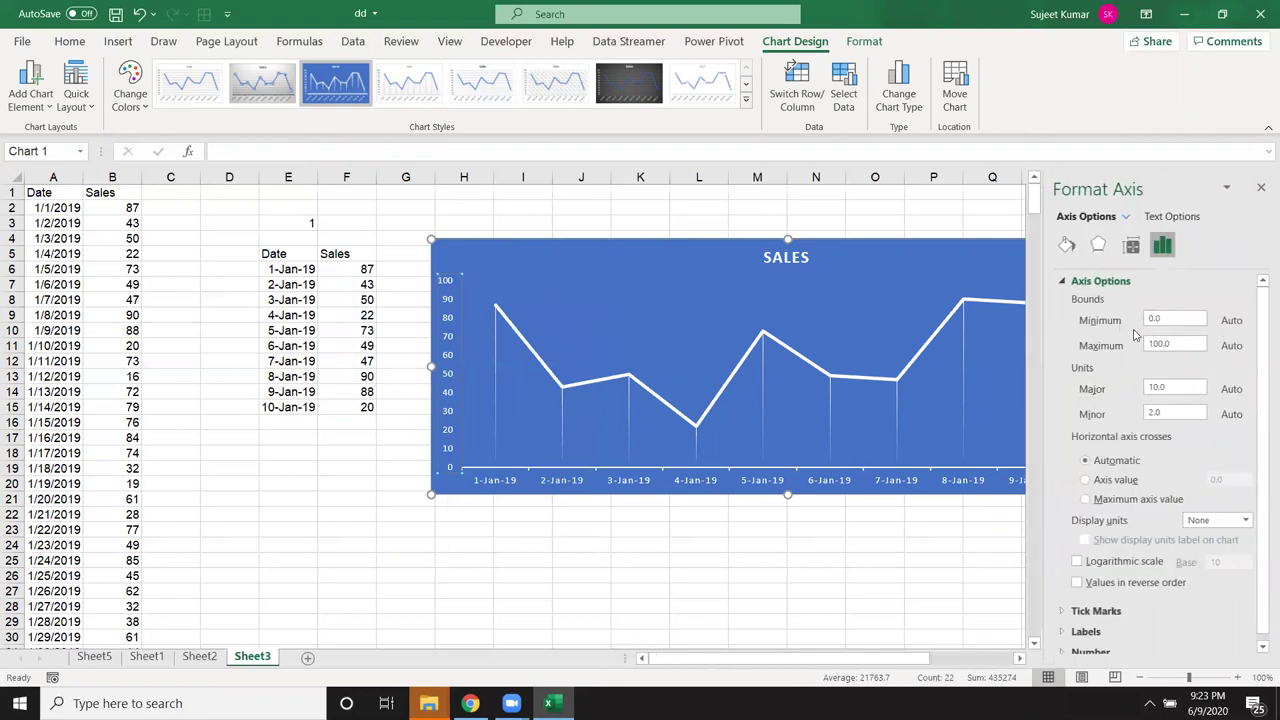
{"action": "double_click", "coordinate": [1155, 318]}
{"action": "type", "text": "1"}
{"action": "double_click", "coordinate": [1176, 344]}
{"action": "type", "text": "10"}
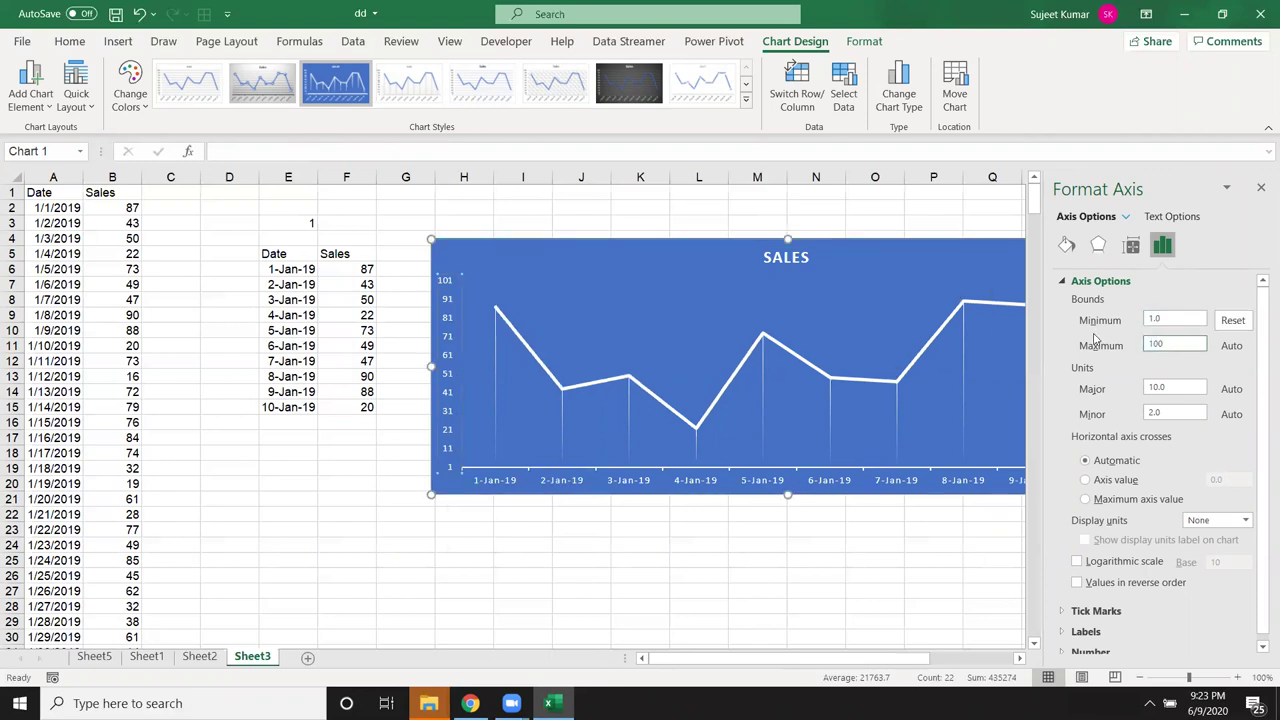
{"action": "key", "text": "Return"}
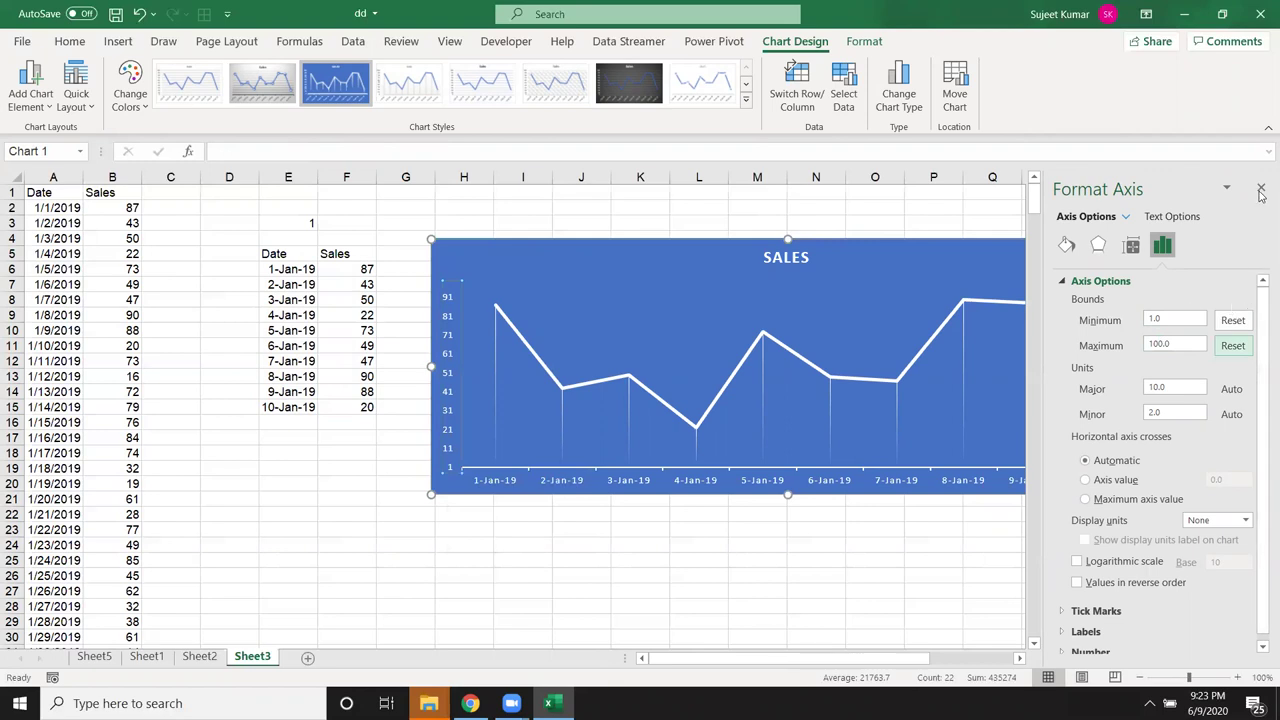
{"action": "left_click", "coordinate": [1260, 190]}
{"action": "left_click", "coordinate": [770, 606]}
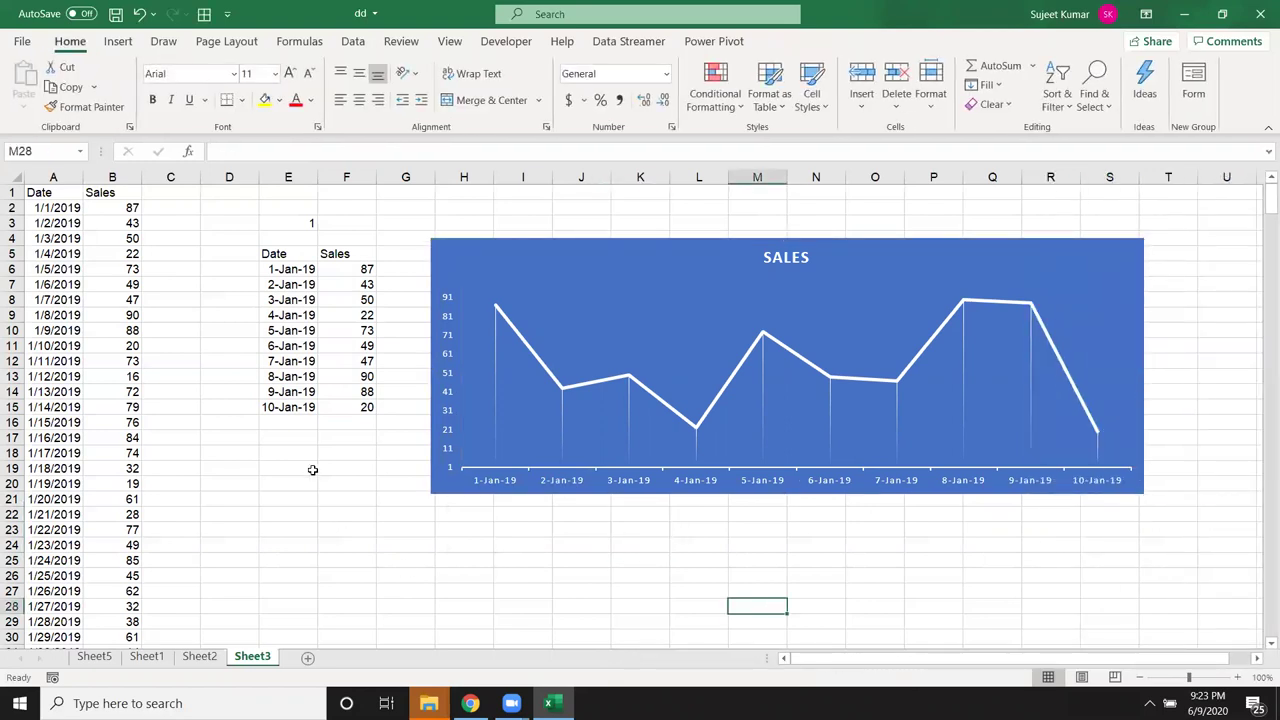
Open the Visual Basic editor from the Developer tab and insert a new module
{"action": "left_click", "coordinate": [308, 510]}
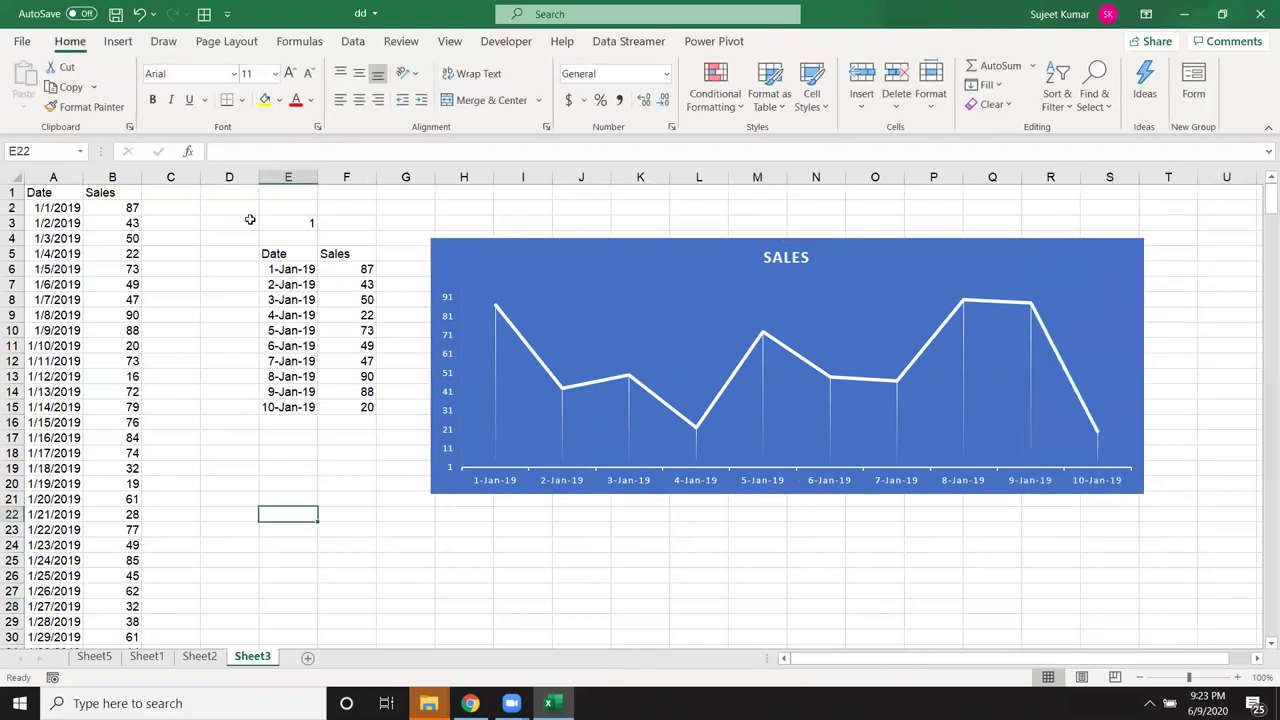
{"action": "left_click", "coordinate": [429, 205]}
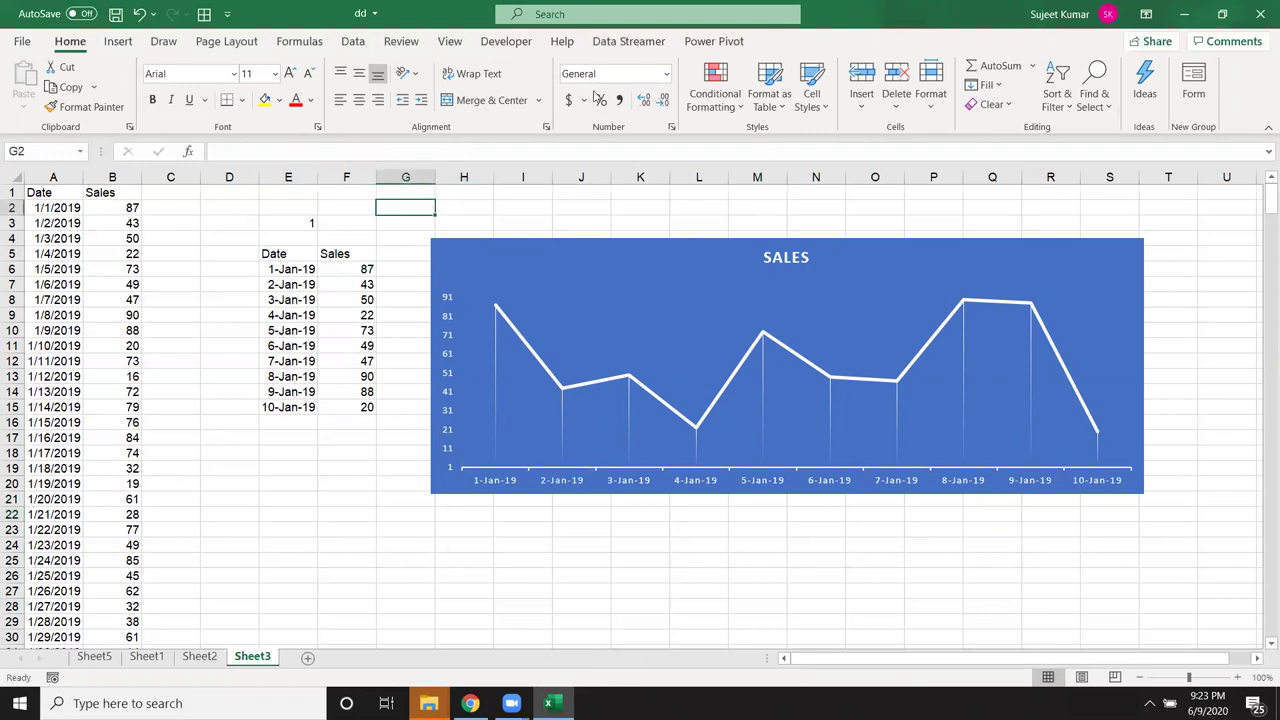
{"action": "left_click", "coordinate": [630, 45]}
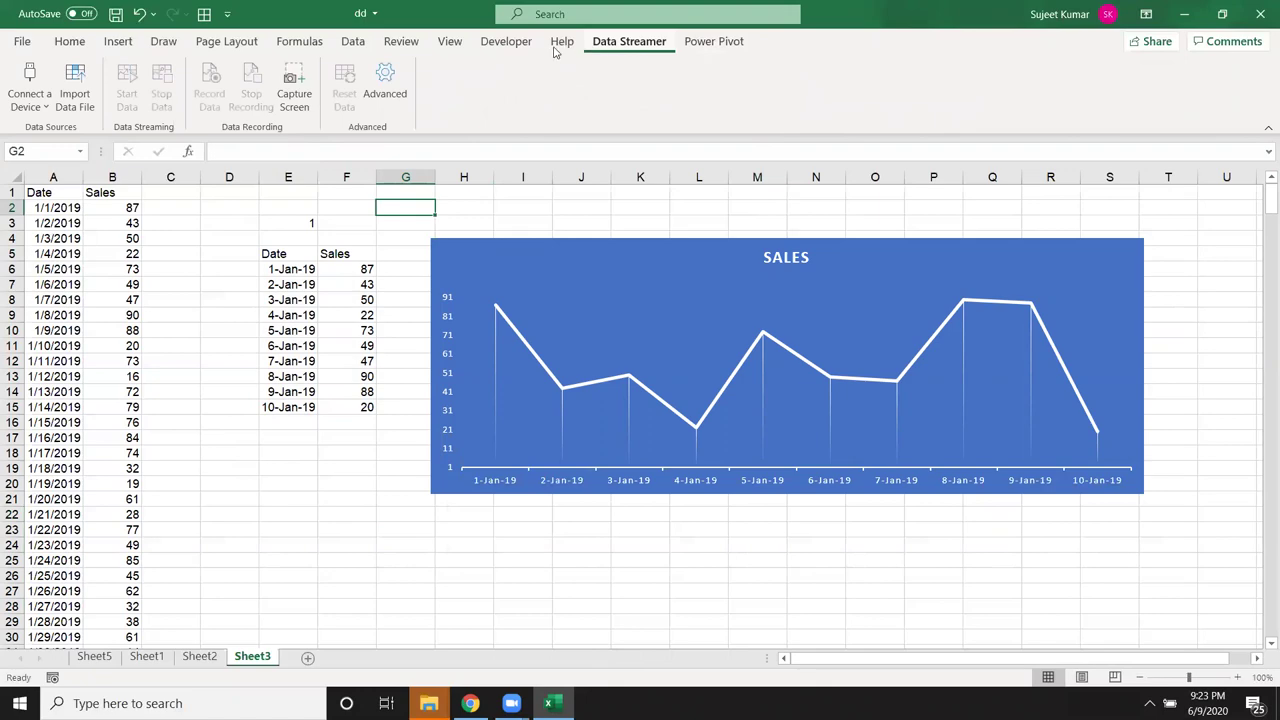
{"action": "left_click", "coordinate": [495, 44]}
{"action": "left_click", "coordinate": [23, 82]}
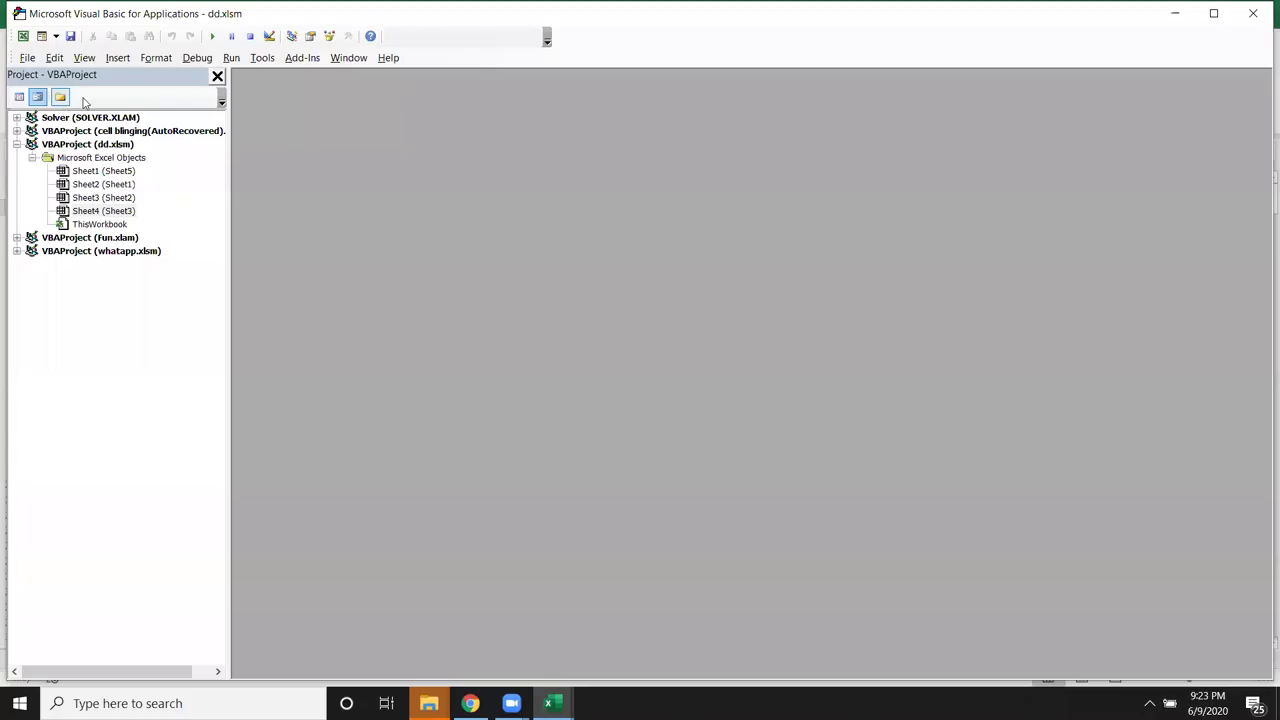
{"action": "left_click", "coordinate": [118, 58]}
{"action": "left_click", "coordinate": [137, 111]}
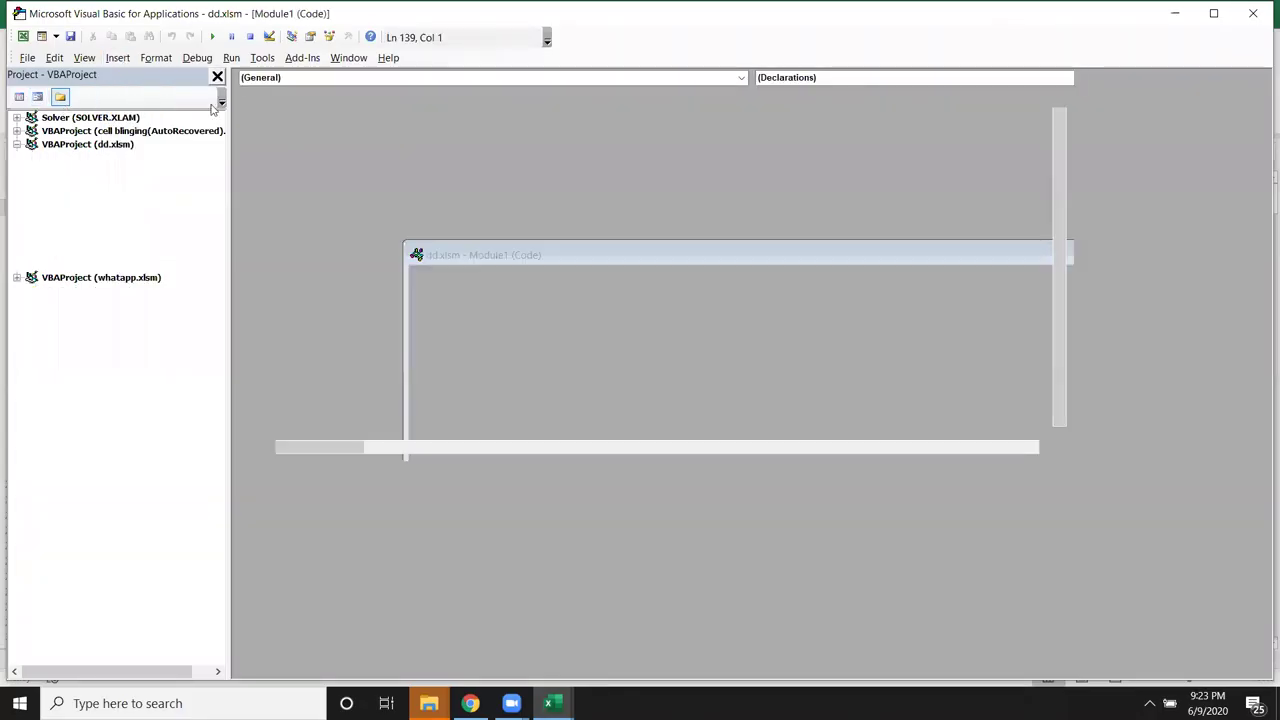
Declare Sub rr and begin a For i loop starting at 1
{"action": "type", "text": "sub r"}
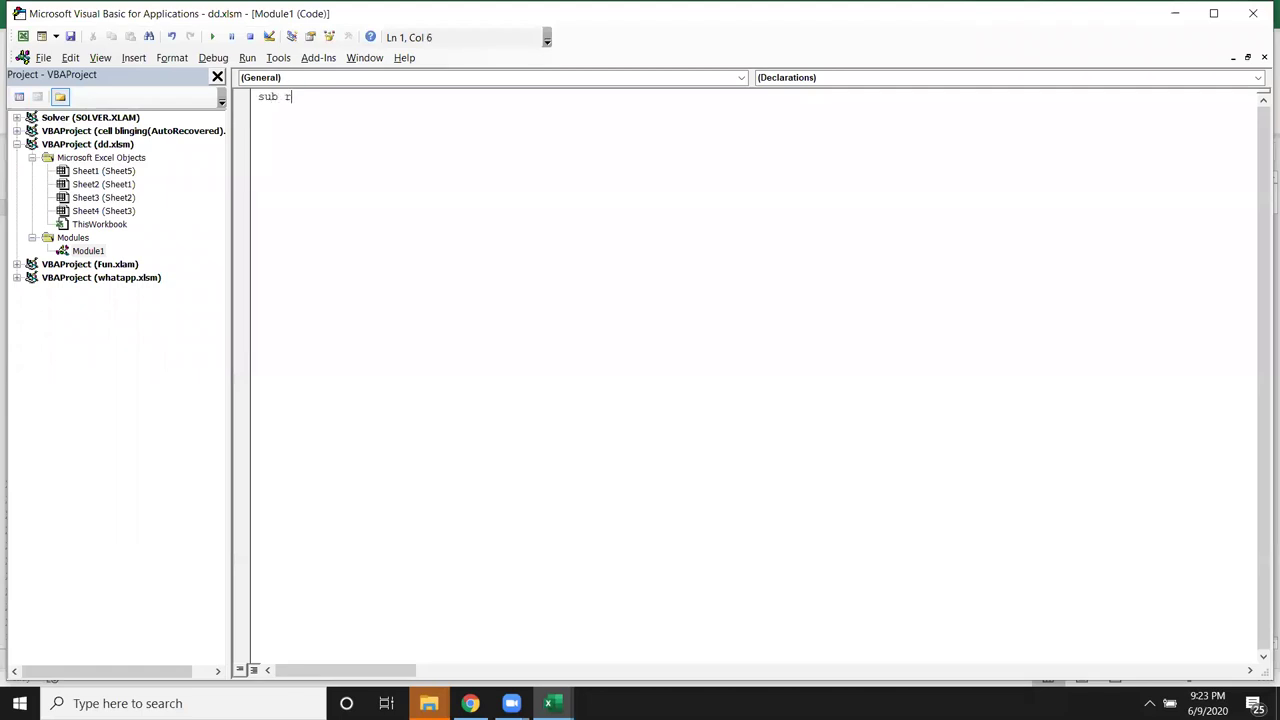
{"action": "type", "text": ")"}
{"action": "key", "text": "Return"}
{"action": "key", "text": "Return"}
{"action": "type", "text": "for 1 to"}
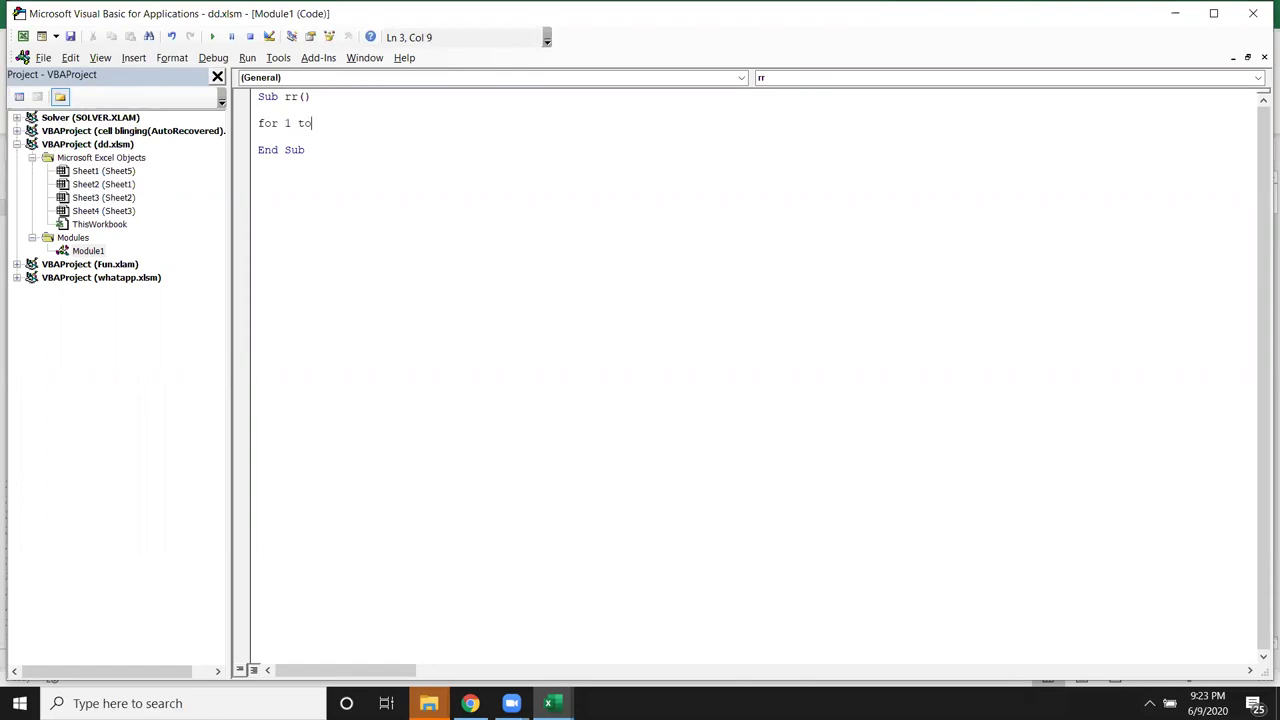
{"action": "key", "text": "BackSpace"}
{"action": "key", "text": "BackSpace"}
{"action": "key", "text": "BackSpace"}
{"action": "type", "text": "2"}
{"action": "key", "text": "BackSpace"}
{"action": "type", "text": "2"}
{"action": "key", "text": "BackSpace"}
Complete the loop header as For i = 1 To Range('A65000').End(xlUp).Row
{"action": "type", "text": "1 "}
{"action": "type", "text": "to range"}
{"action": "type", "text": "("}
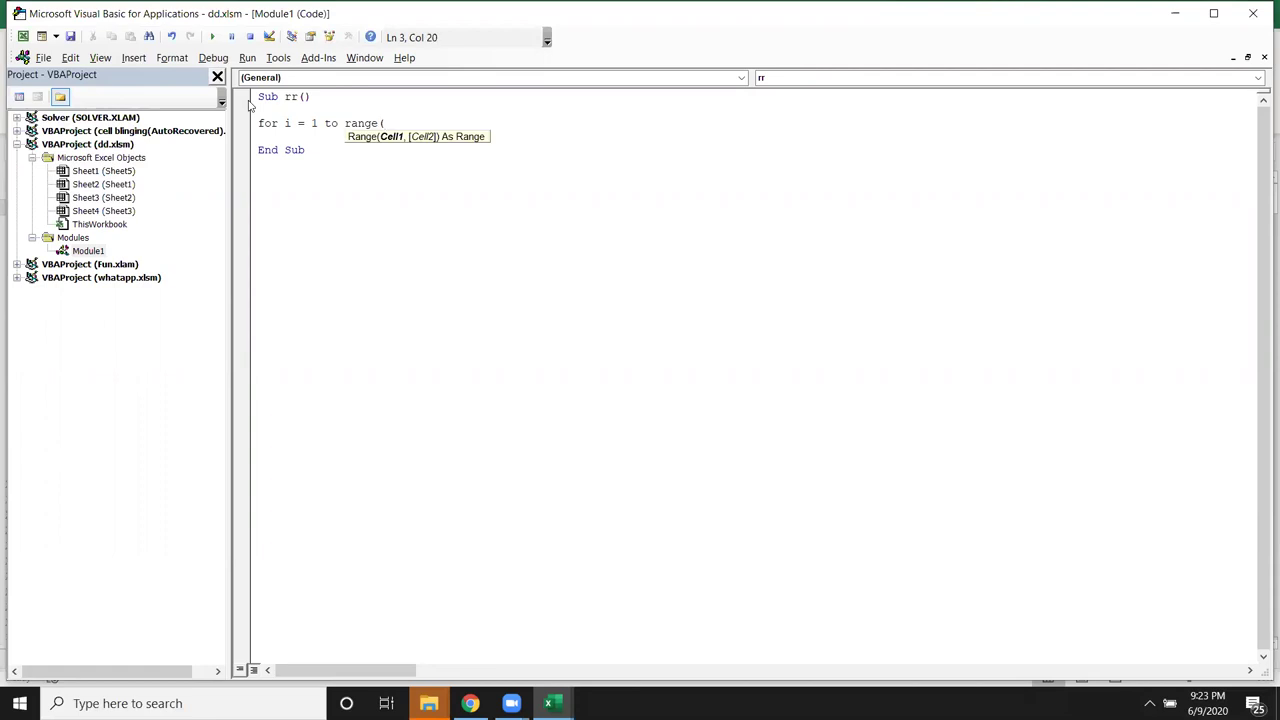
{"action": "type", "text": "\"A"}
{"action": "type", "text": "65"}
{"action": "type", "text": "00"}
{"action": "type", "text": "\").end"}
{"action": "key", "text": "Tab"}
{"action": "type", "text": "("}
{"action": "key", "text": "Down"}
{"action": "key", "text": "Down"}
{"action": "key", "text": "Down"}
{"action": "key", "text": "Tab"}
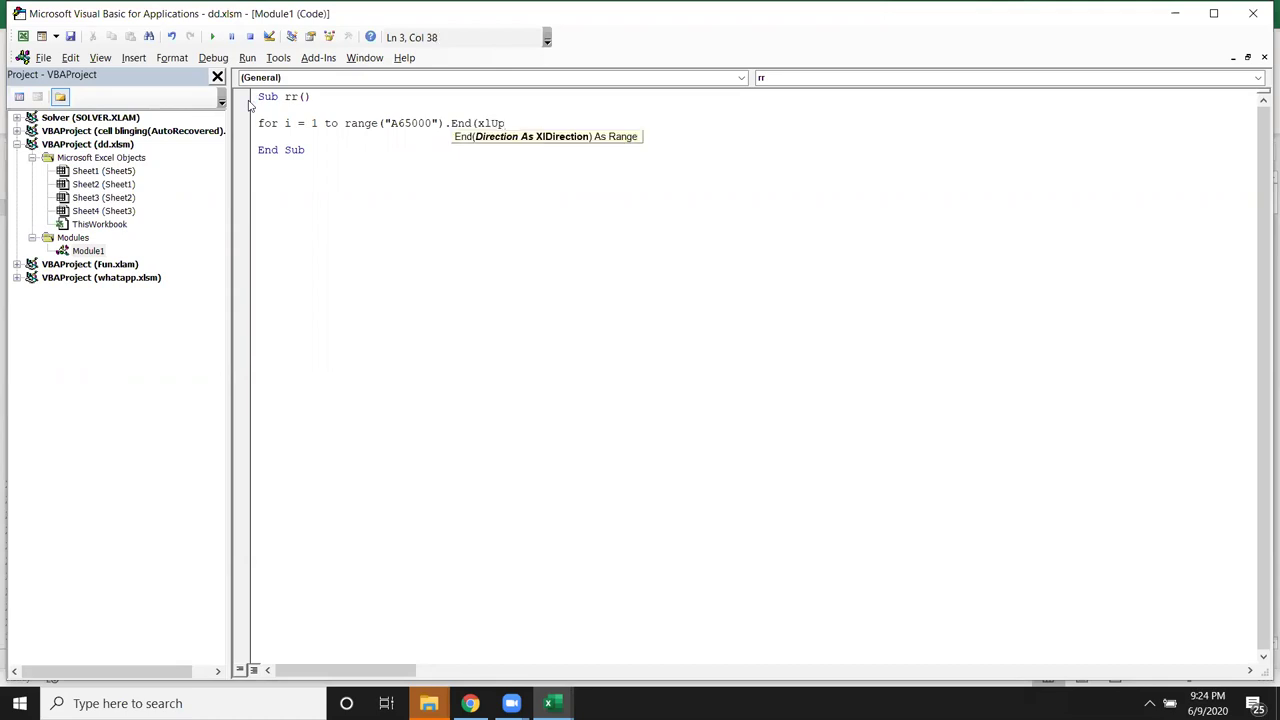
{"action": "type", "text": ").eow"}
{"action": "key", "text": "BackSpace"}
{"action": "key", "text": "BackSpace"}
{"action": "key", "text": "BackSpace"}
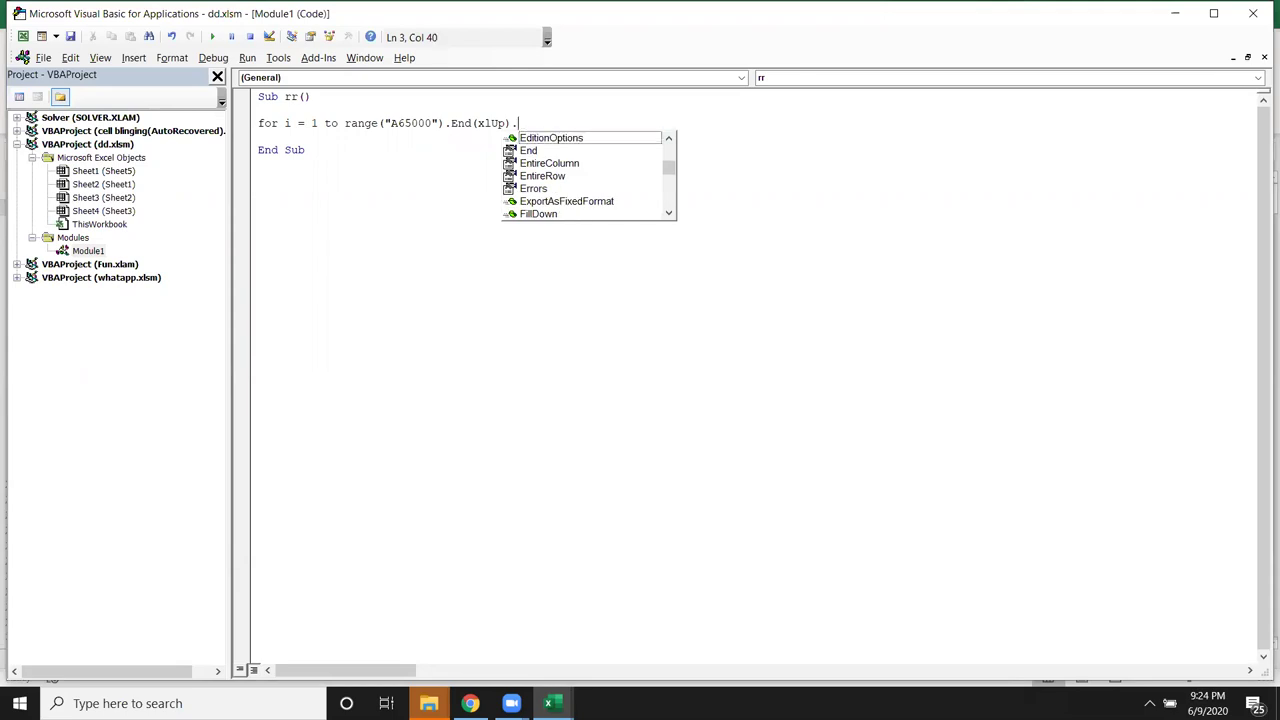
{"action": "type", "text": "row"}
{"action": "key", "text": "Return"}
{"action": "key", "text": "Return"}
{"action": "key", "text": "Return"}
Close the loop with Next i, then return to the Excel workbook
{"action": "type", "text": "next "}
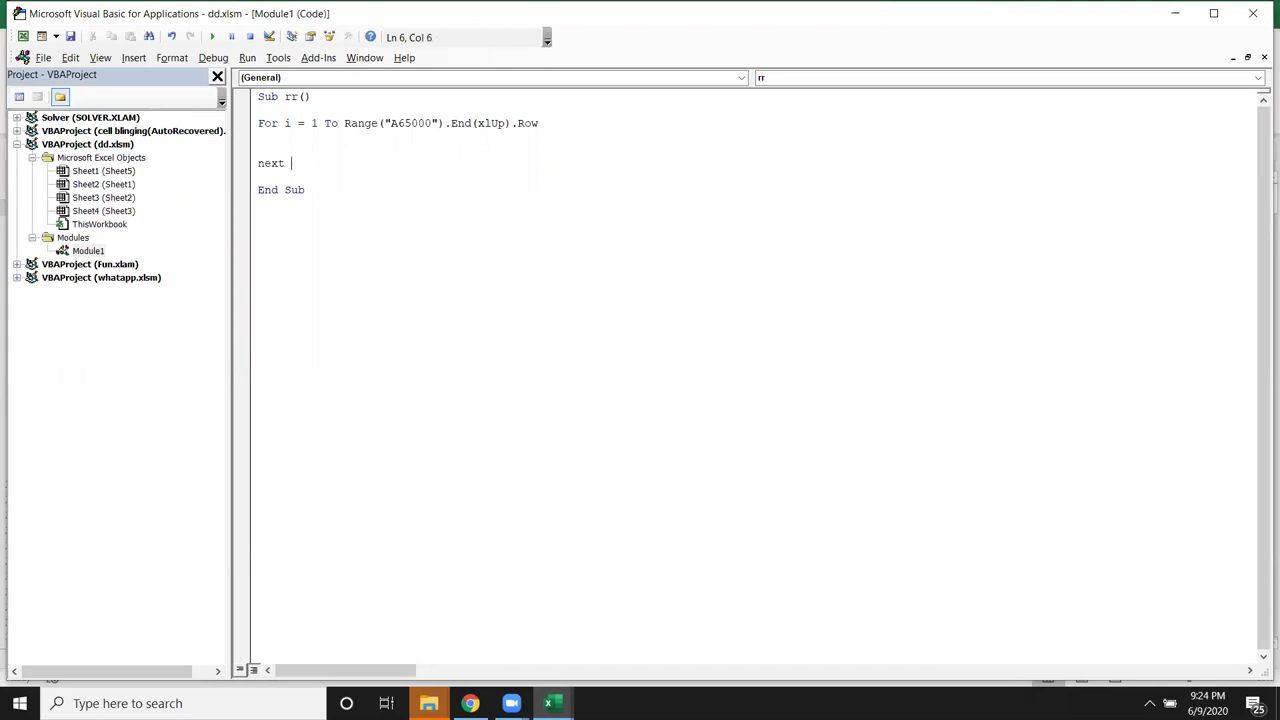
{"action": "type", "text": "i"}
{"action": "key", "text": "Up"}
{"action": "key", "text": "Return"}
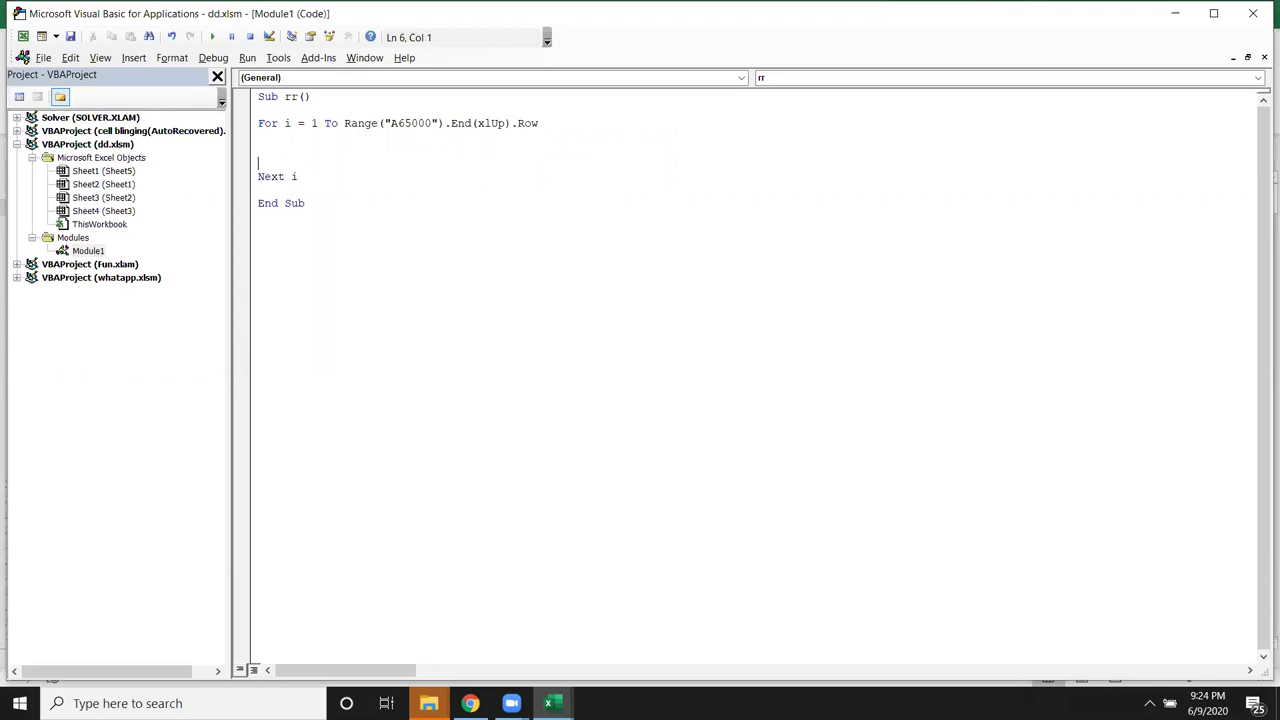
{"action": "type", "text": "range"}
{"action": "type", "text": "("}
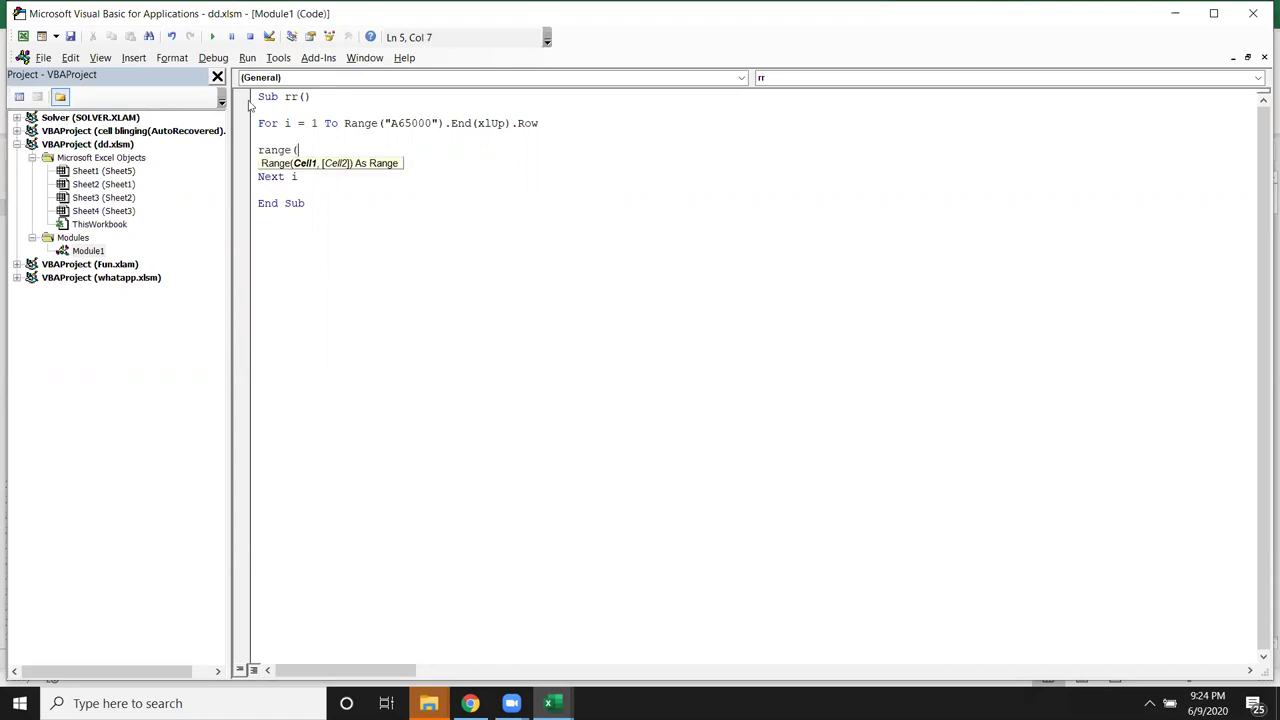
{"action": "key", "text": "alt+F11"}
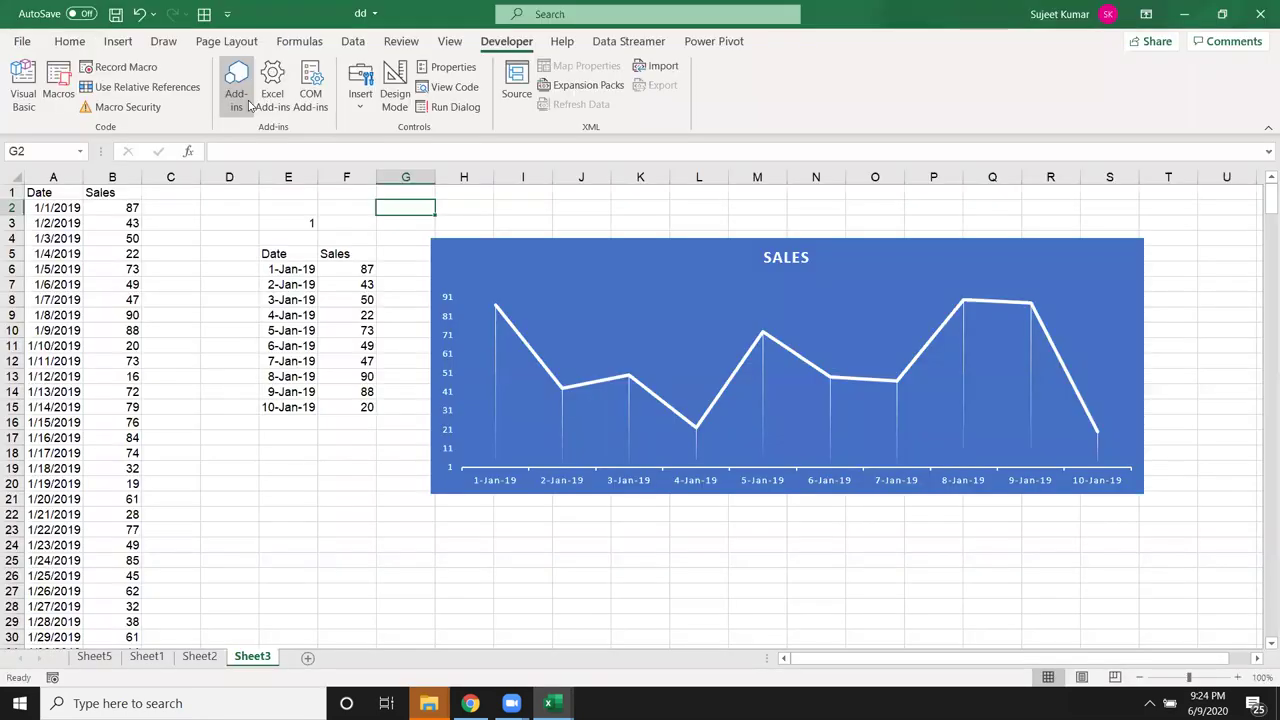
Add the line Range("E3").Value = i inside the rr macro's loop
{"action": "left_click", "coordinate": [310, 222]}
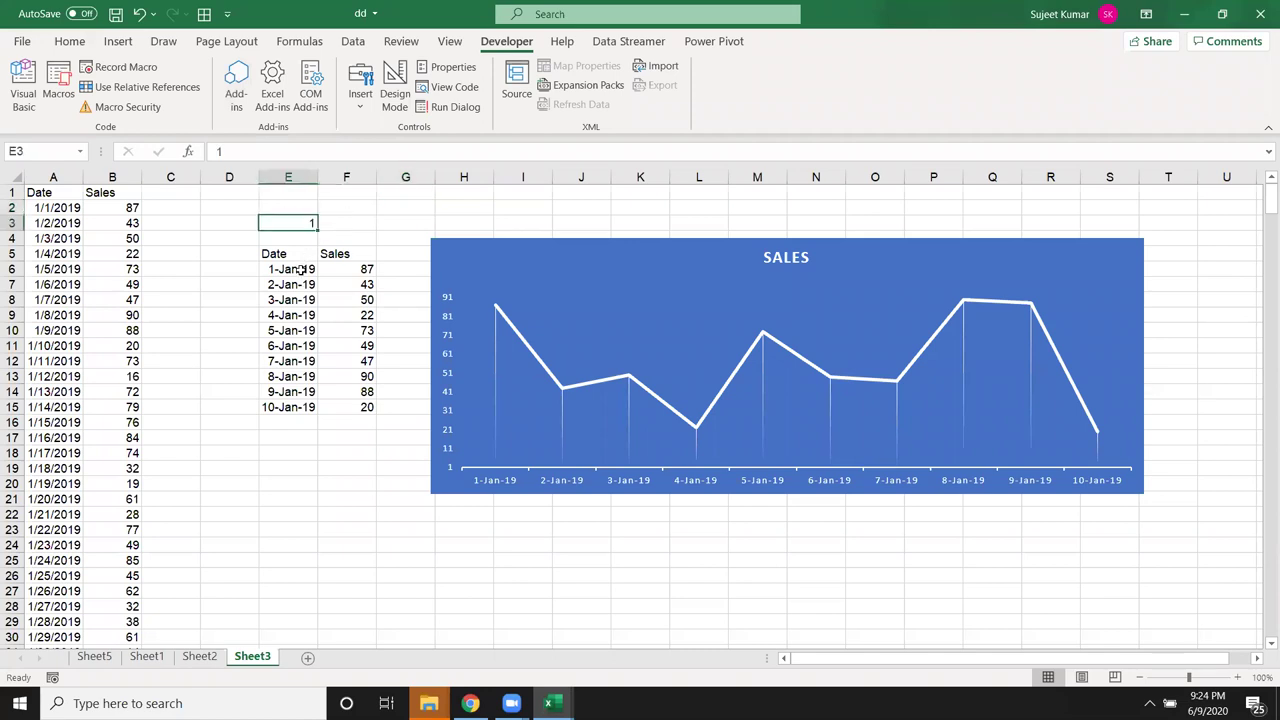
{"action": "key", "text": "alt+F11"}
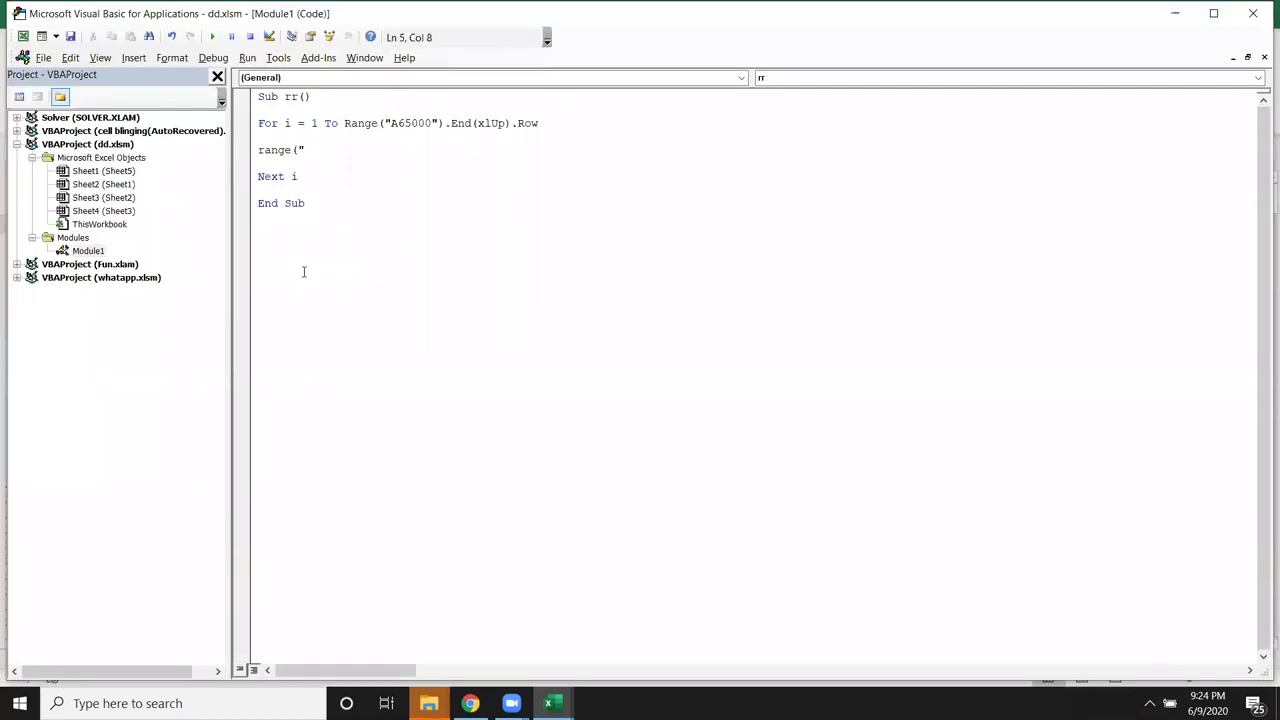
{"action": "type", "text": "3\""}
{"action": "type", "text": ").v"}
{"action": "key", "text": "Tab"}
{"action": "type", "text": "i"}
{"action": "left_click", "coordinate": [374, 258]}
Run the rr macro, leaving 441 in E3 with the helper table and chart blank
{"action": "key", "text": "alt+F11"}
{"action": "left_click", "coordinate": [58, 85]}
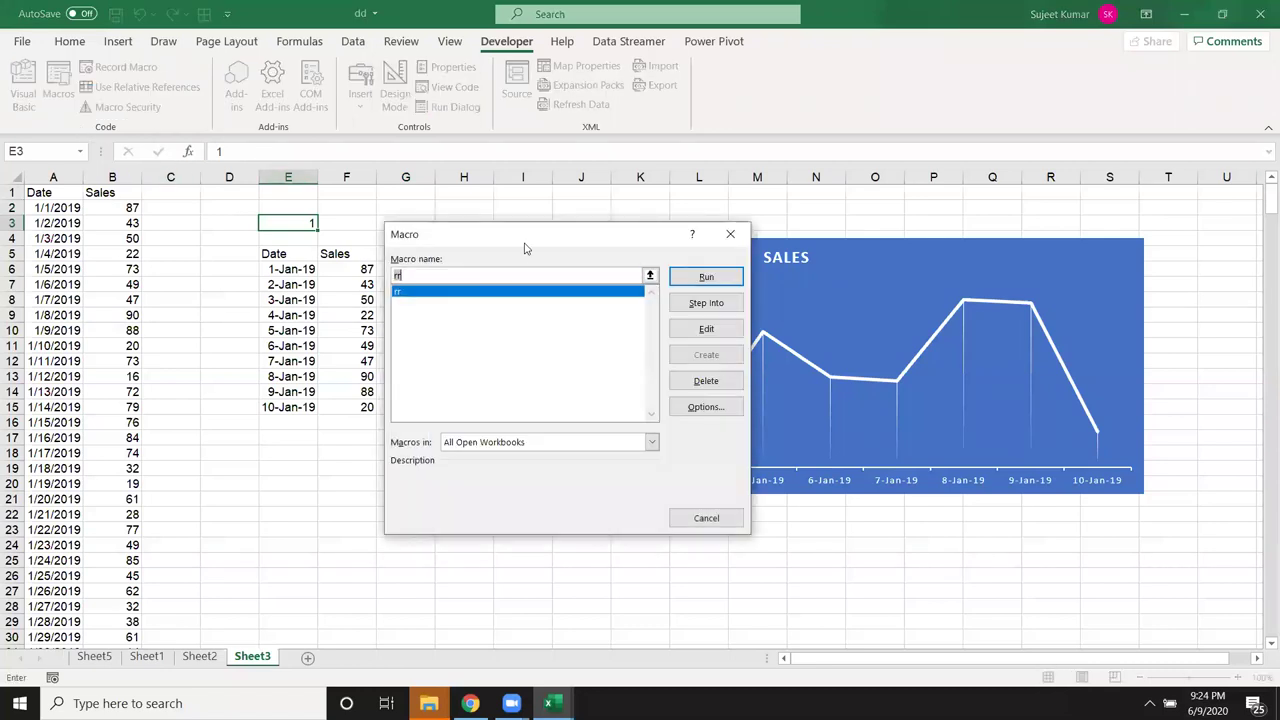
{"action": "left_click_drag", "start_coordinate": [535, 244], "coordinate": [1030, 200]}
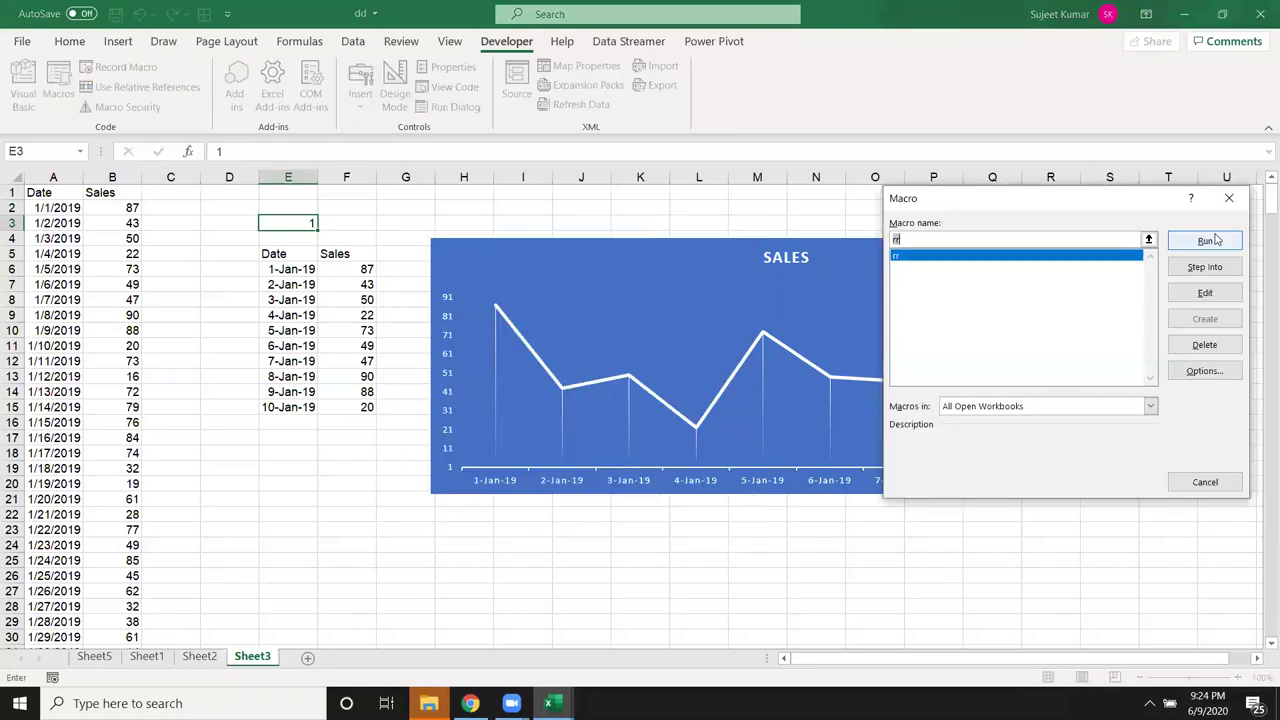
{"action": "left_click", "coordinate": [1218, 240]}
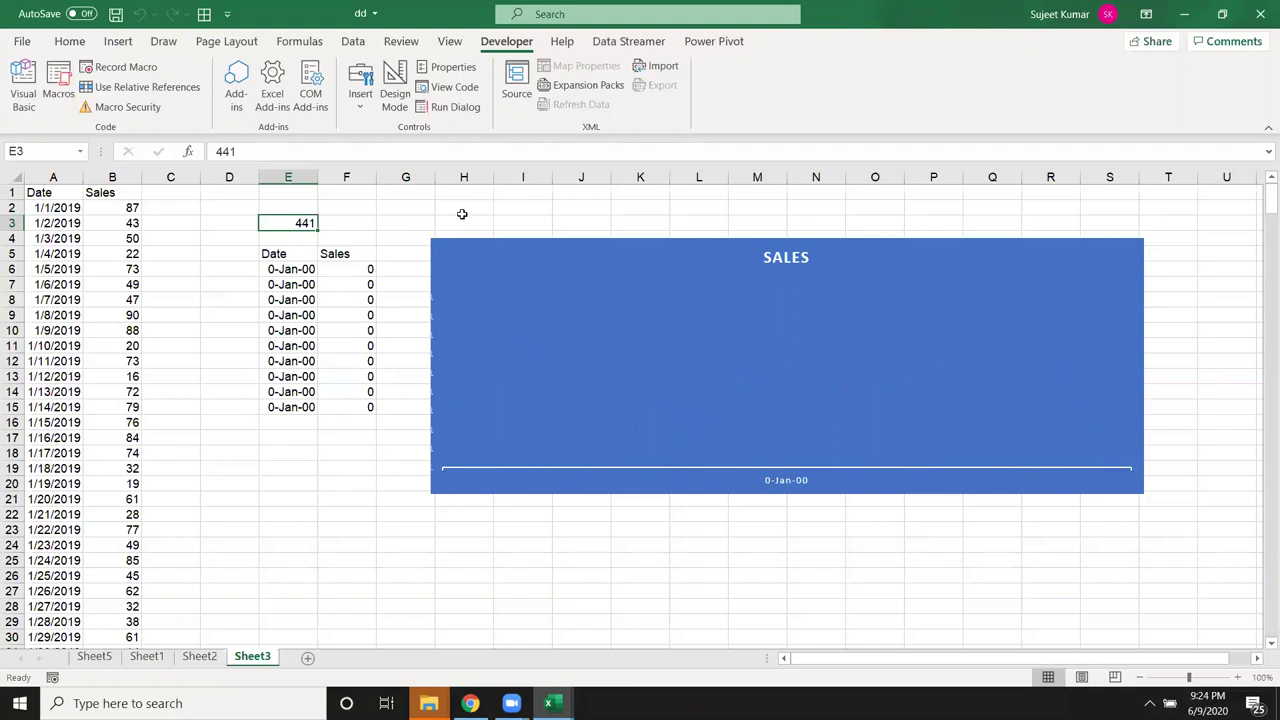
Confirm the last date in column A sits at row 441, then return to the loop code
{"action": "left_click", "coordinate": [80, 470]}
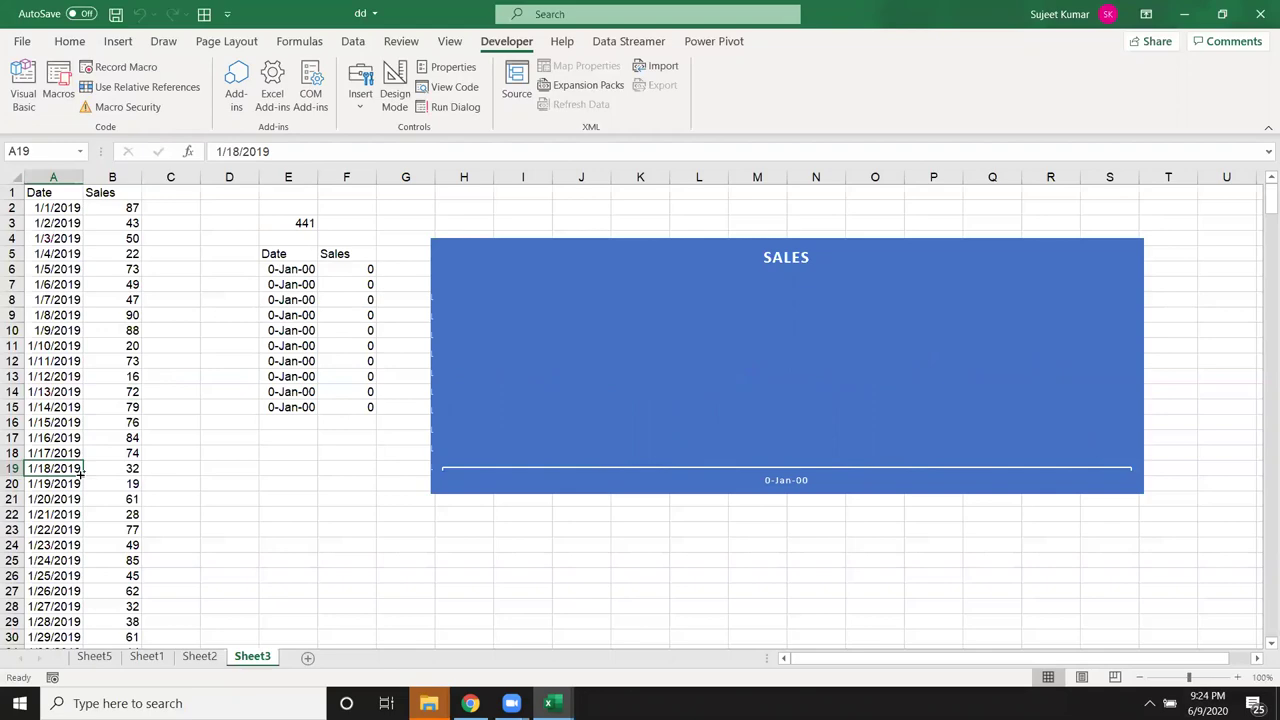
{"action": "key", "text": "ctrl+Down"}
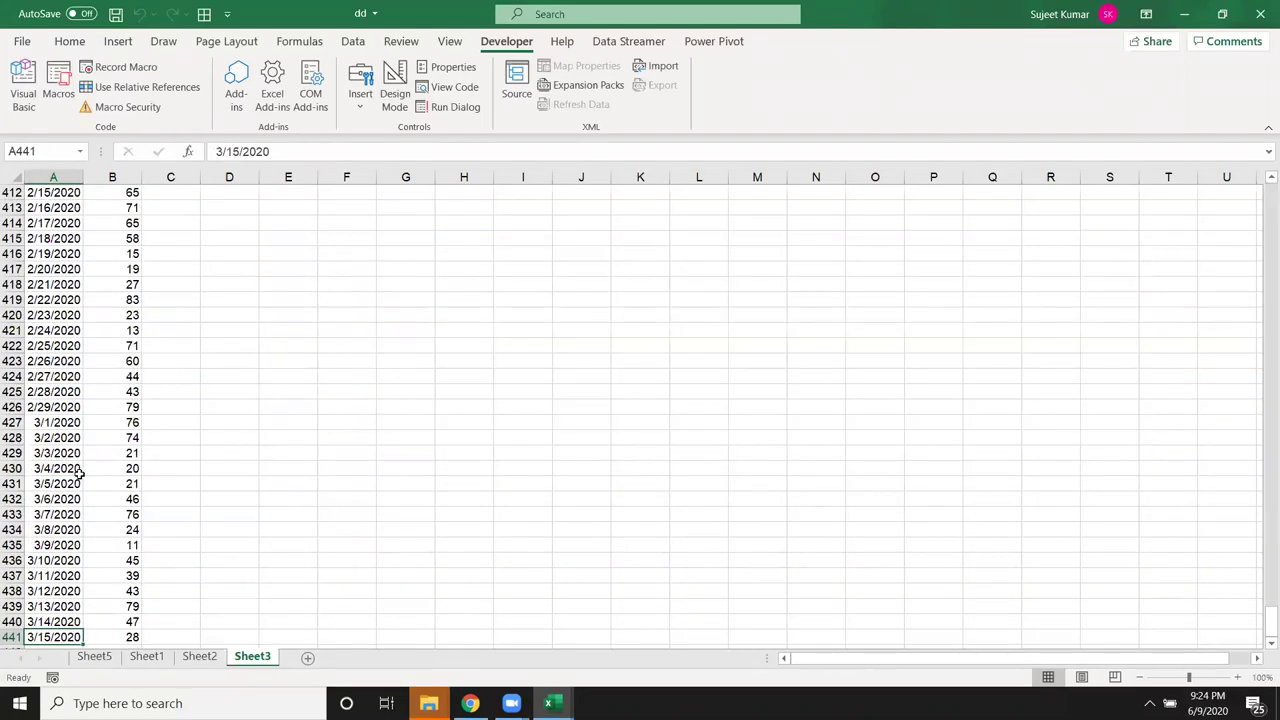
{"action": "key", "text": "alt+F11"}
{"action": "left_click", "coordinate": [410, 161]}
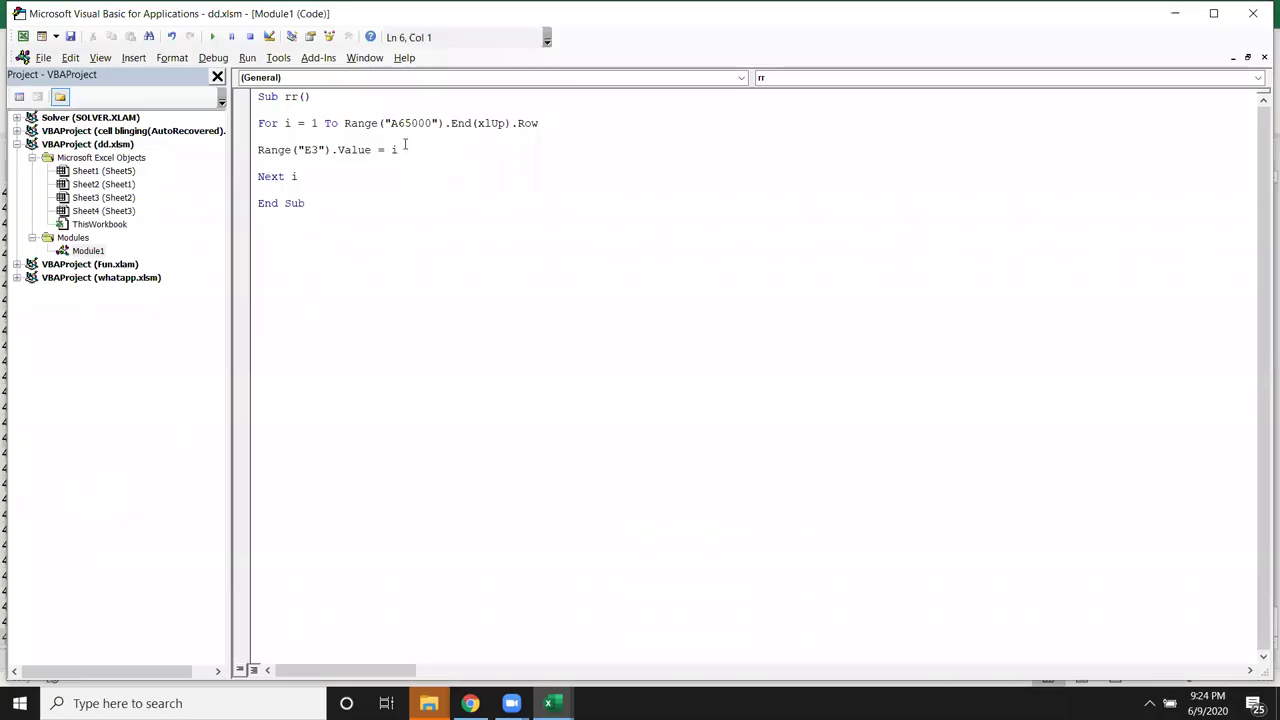
Append -10 to the For line so the loop stops 10 rows before the last row
{"action": "left_click", "coordinate": [557, 122]}
{"action": "type", "text": "-10"}
{"action": "left_click", "coordinate": [588, 245]}
Add DoEvents lines directly above and below Range("E3").Value = i
{"action": "left_click", "coordinate": [272, 139]}
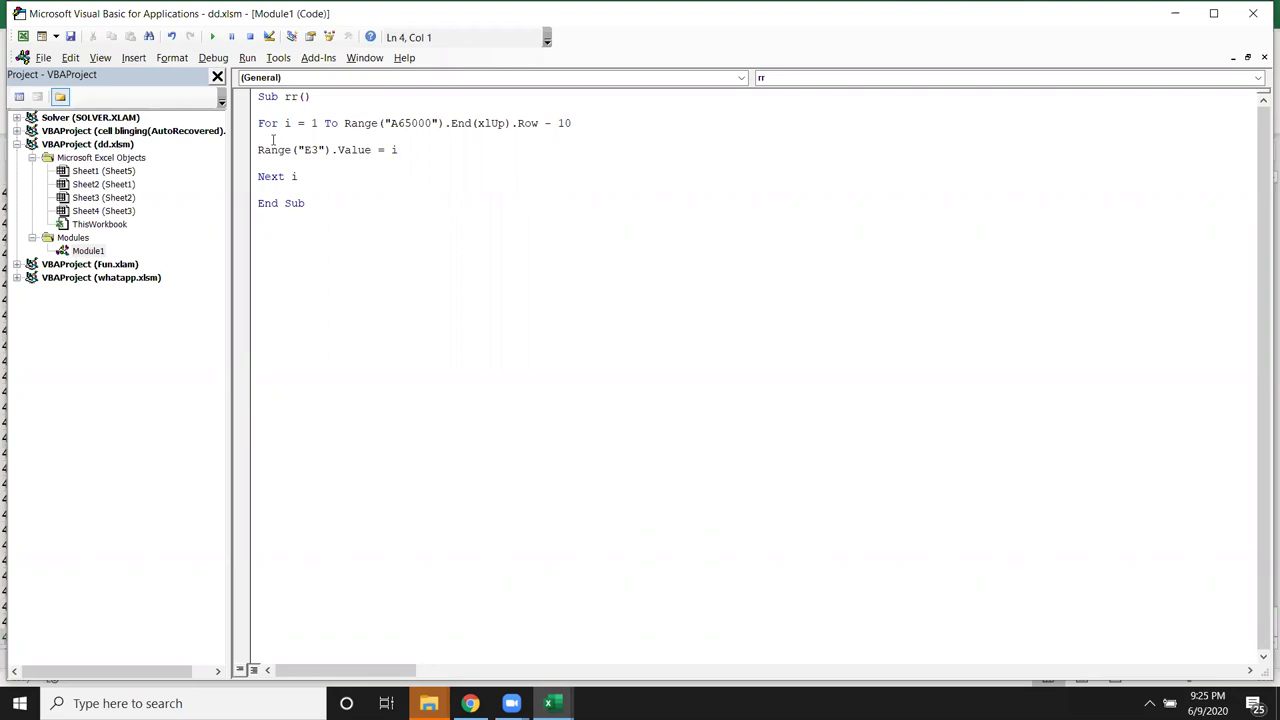
{"action": "key", "text": "Return"}
{"action": "type", "text": "do"}
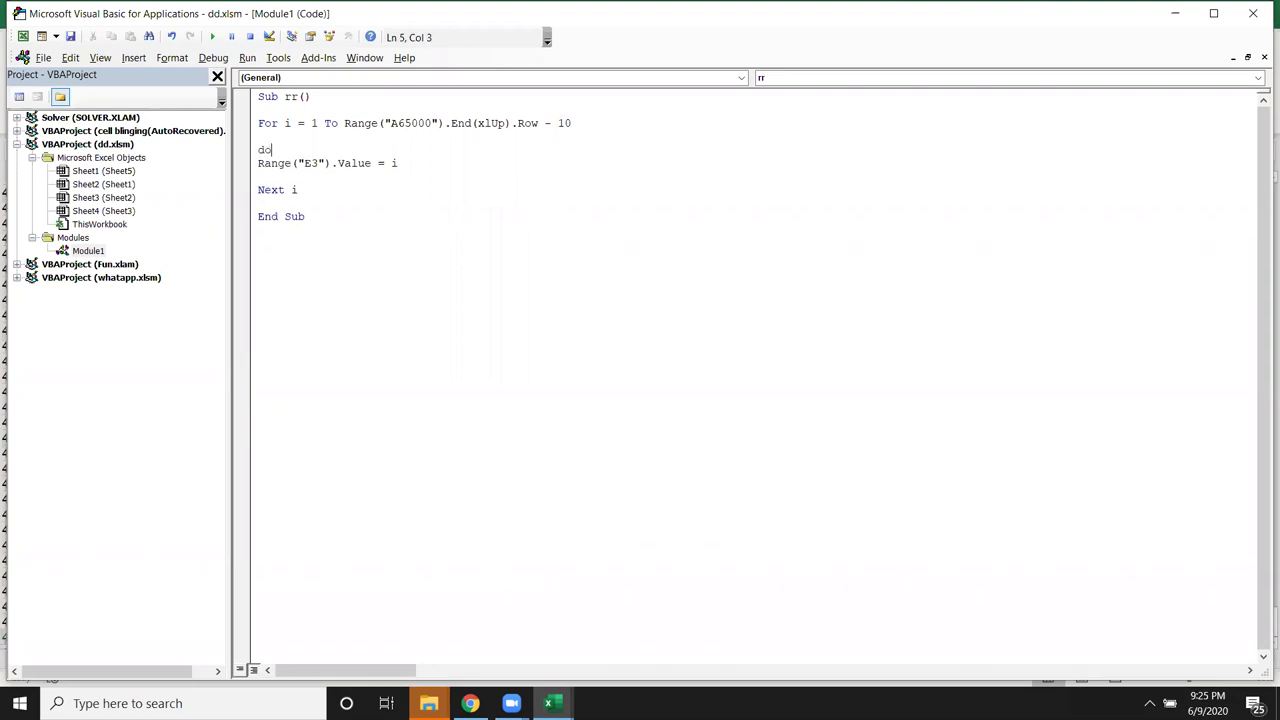
{"action": "key", "text": "BackSpace"}
{"action": "type", "text": "ents"}
{"action": "key", "text": "Down"}
{"action": "type", "text": "ev"}
{"action": "key", "text": "Down"}
{"action": "key", "text": "alt+F11"}
Run the rr macro, animating the chart until E3 reaches 431
{"action": "scroll", "coordinate": [295, 306], "scroll_direction": "up", "scroll_amount": 4}
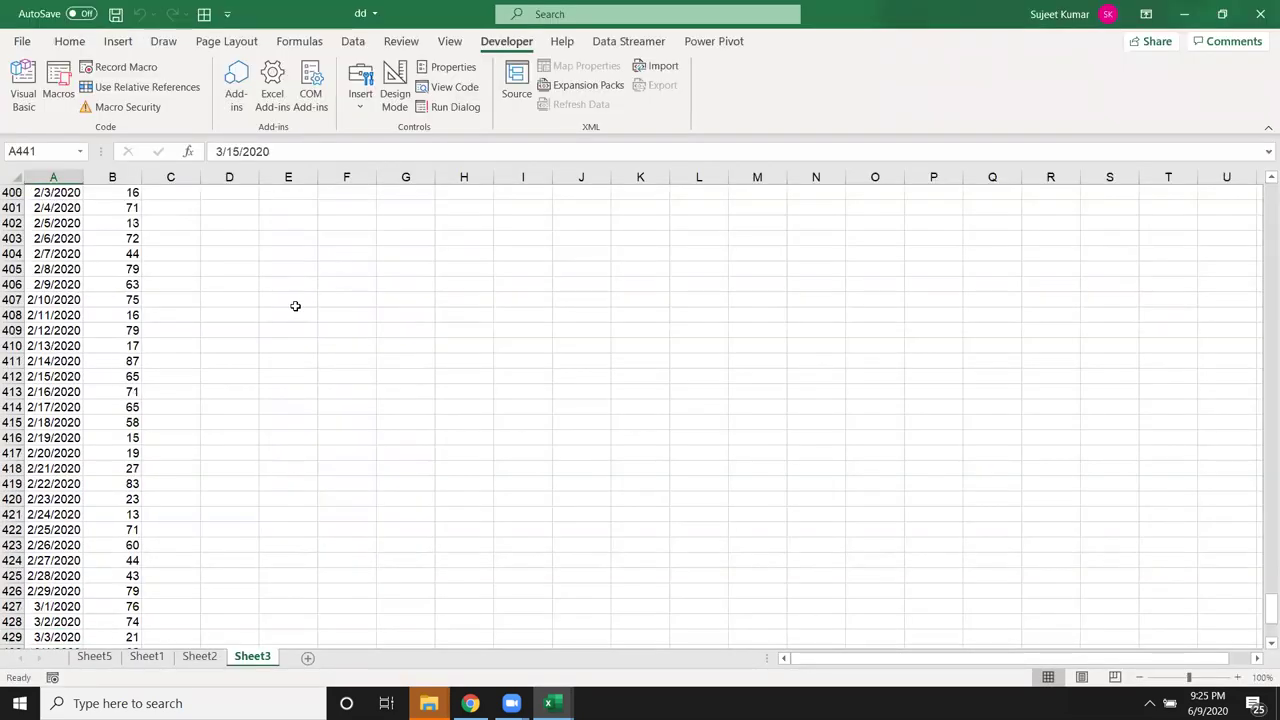
{"action": "key", "text": "ctrl+Home"}
{"action": "left_click", "coordinate": [332, 315]}
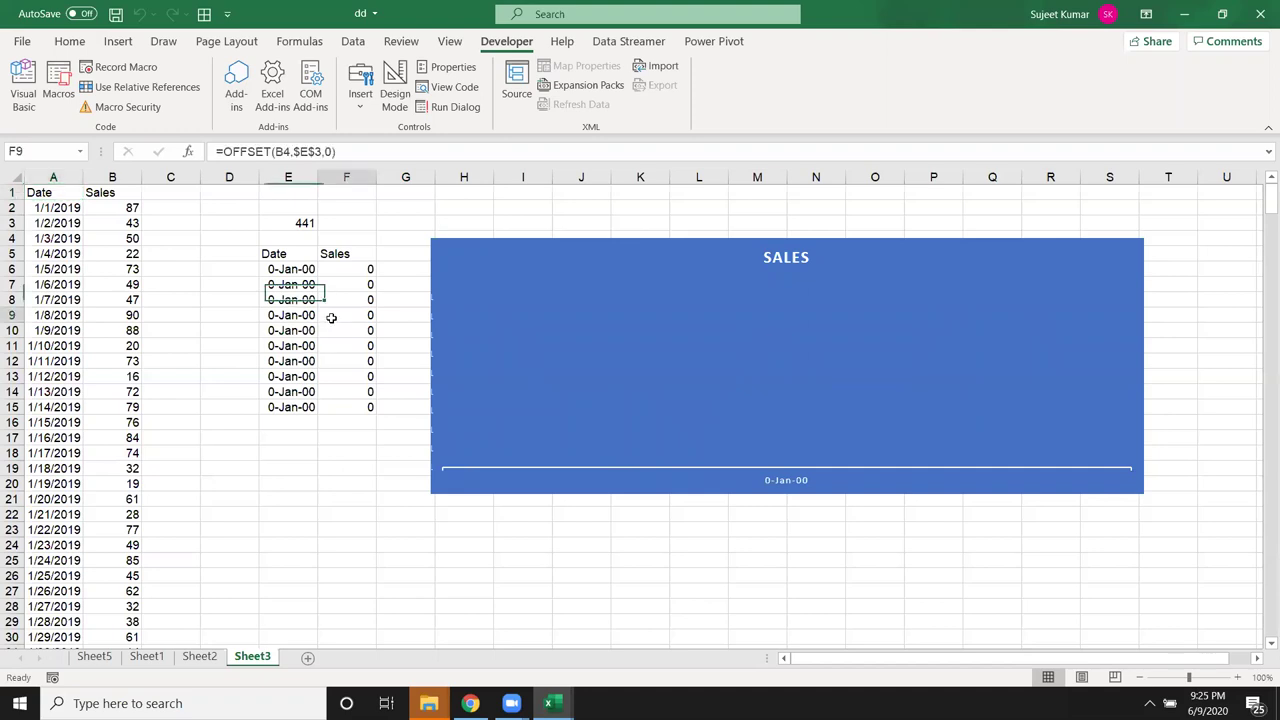
{"action": "left_click", "coordinate": [58, 85]}
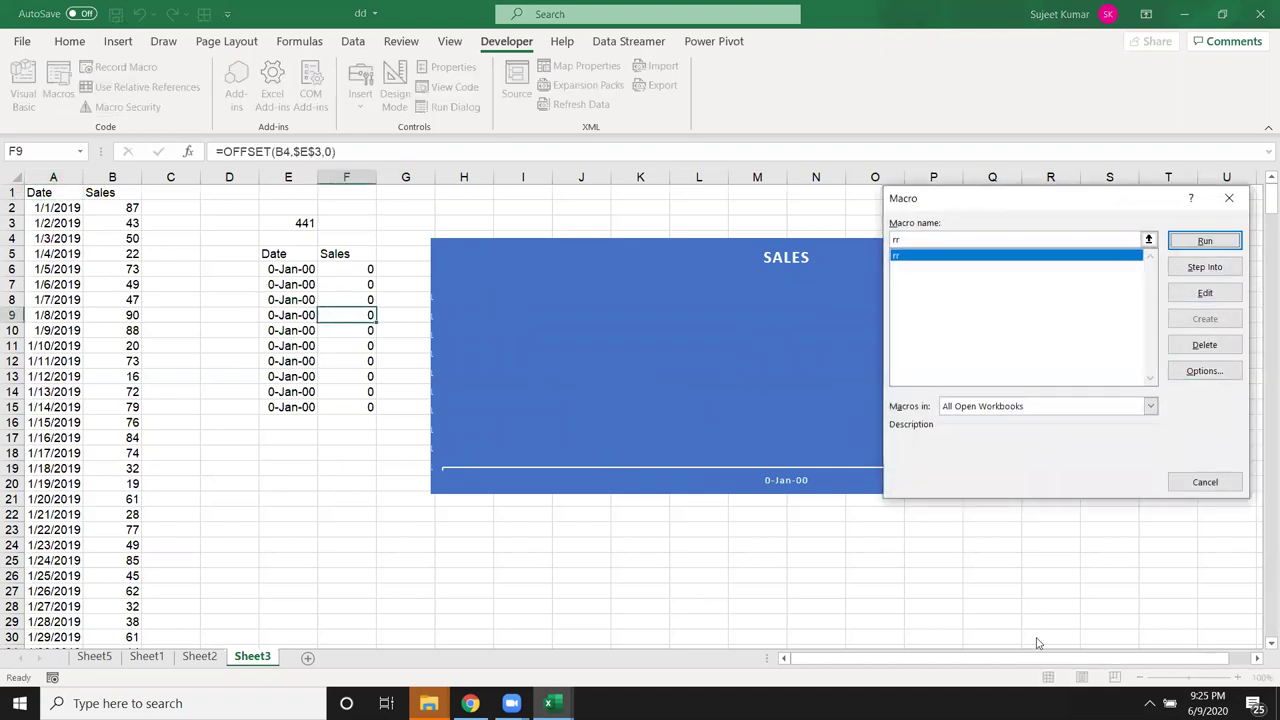
{"action": "left_click_drag", "start_coordinate": [1060, 202], "coordinate": [797, 334]}
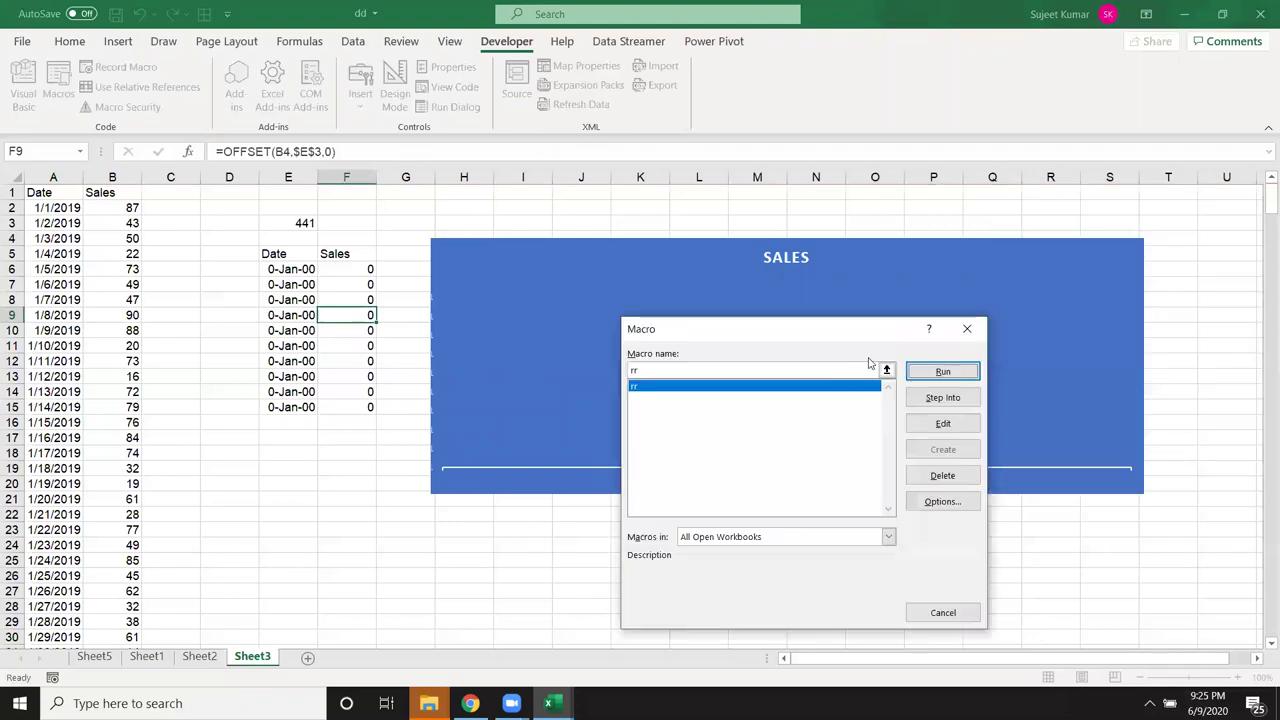
{"action": "left_click", "coordinate": [942, 372]}
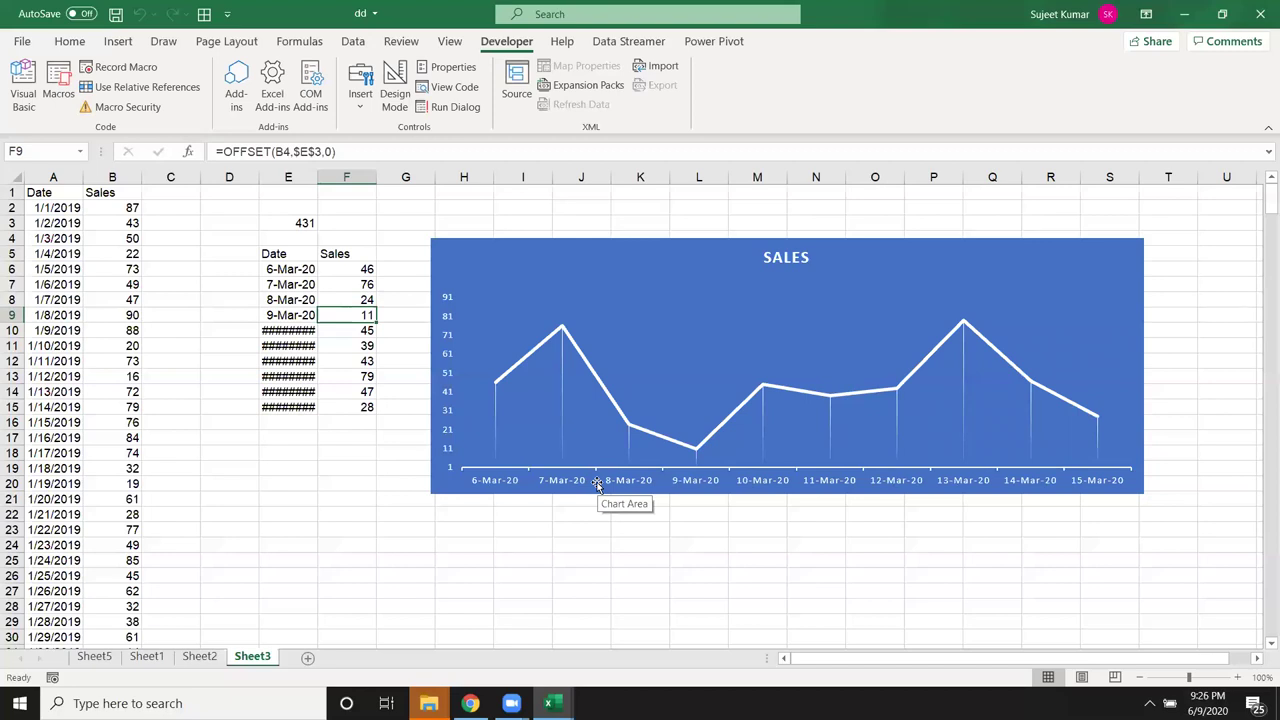
AutoFit column E so the helper dates 6-Mar-20 to 15-Mar-20 display fully
{"action": "double_click", "coordinate": [317, 176]}
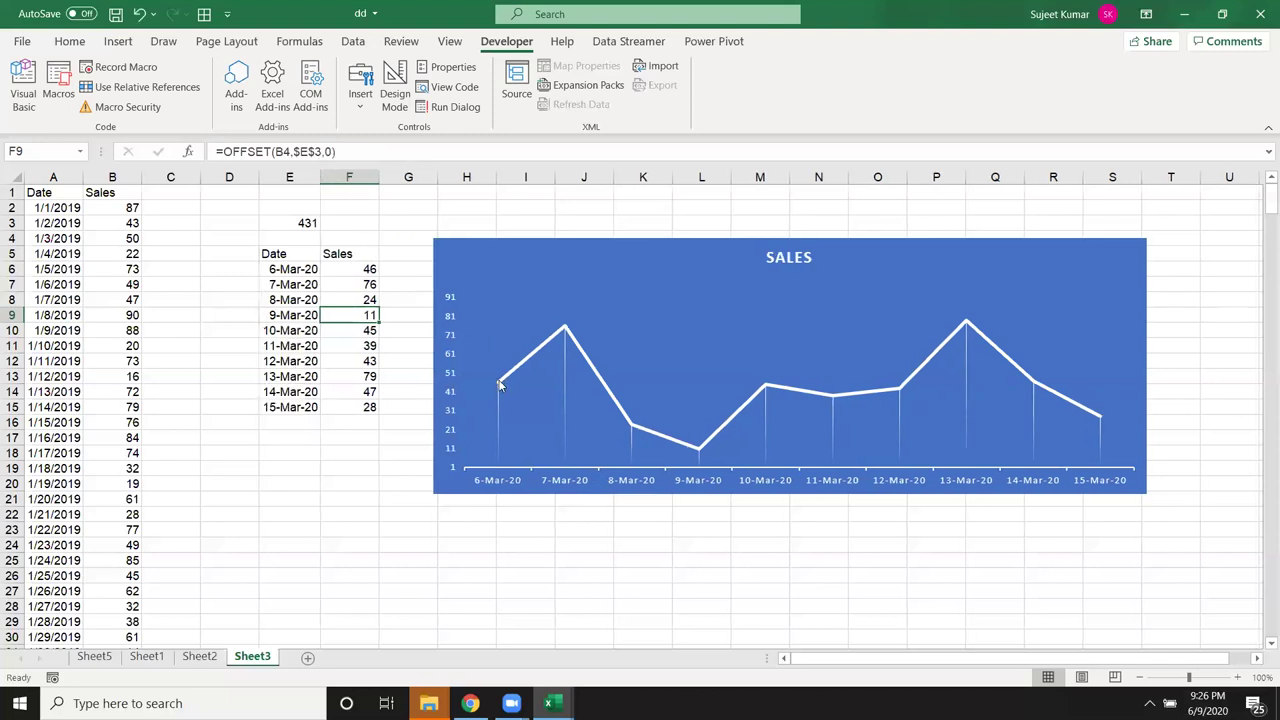
{"action": "key", "text": "alt+F11"}
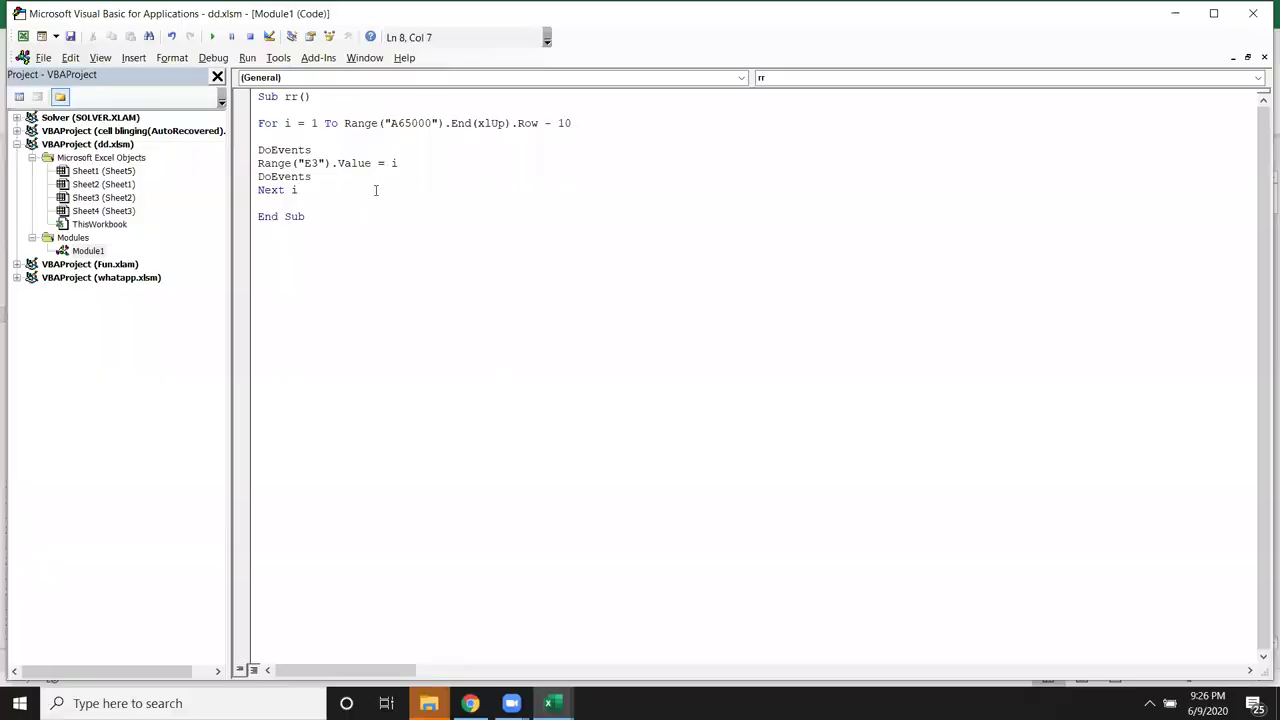
{"action": "key", "text": "alt+F11"}
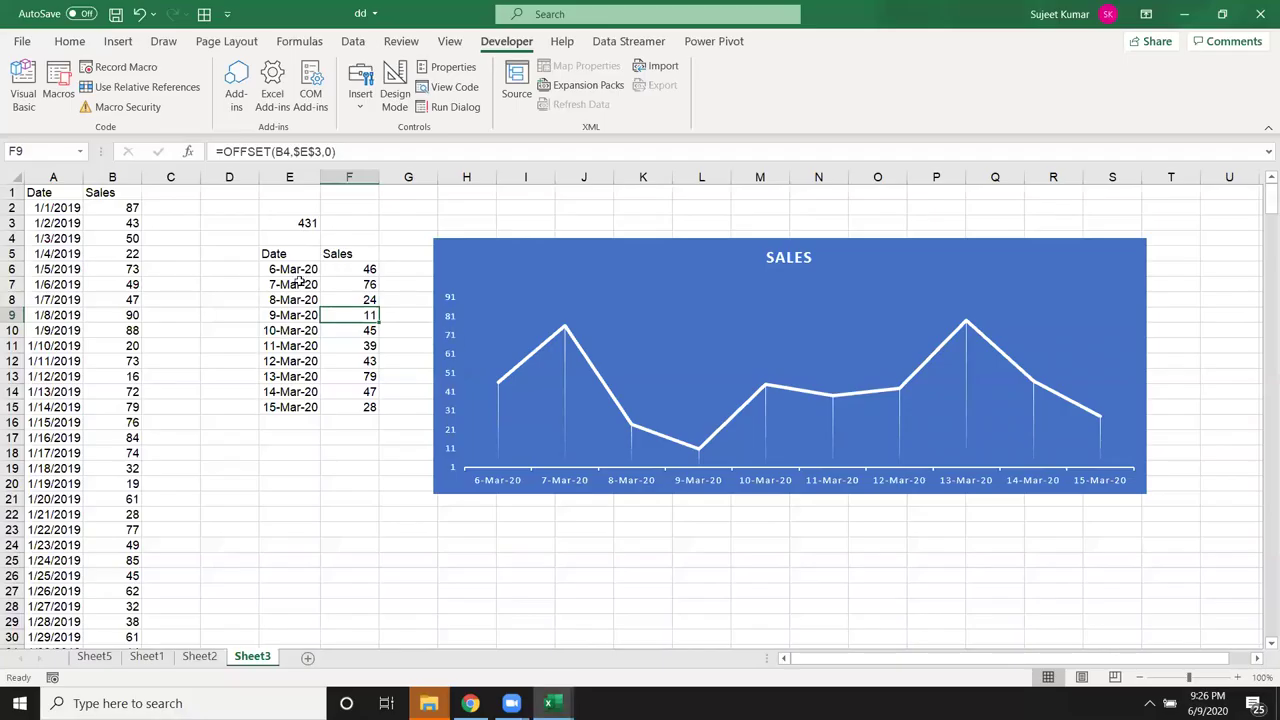
Reset the offset in E3 to 1 and select the helper dates E6:E14
{"action": "left_click", "coordinate": [307, 223]}
{"action": "type", "text": "1"}
{"action": "key", "text": "Return"}
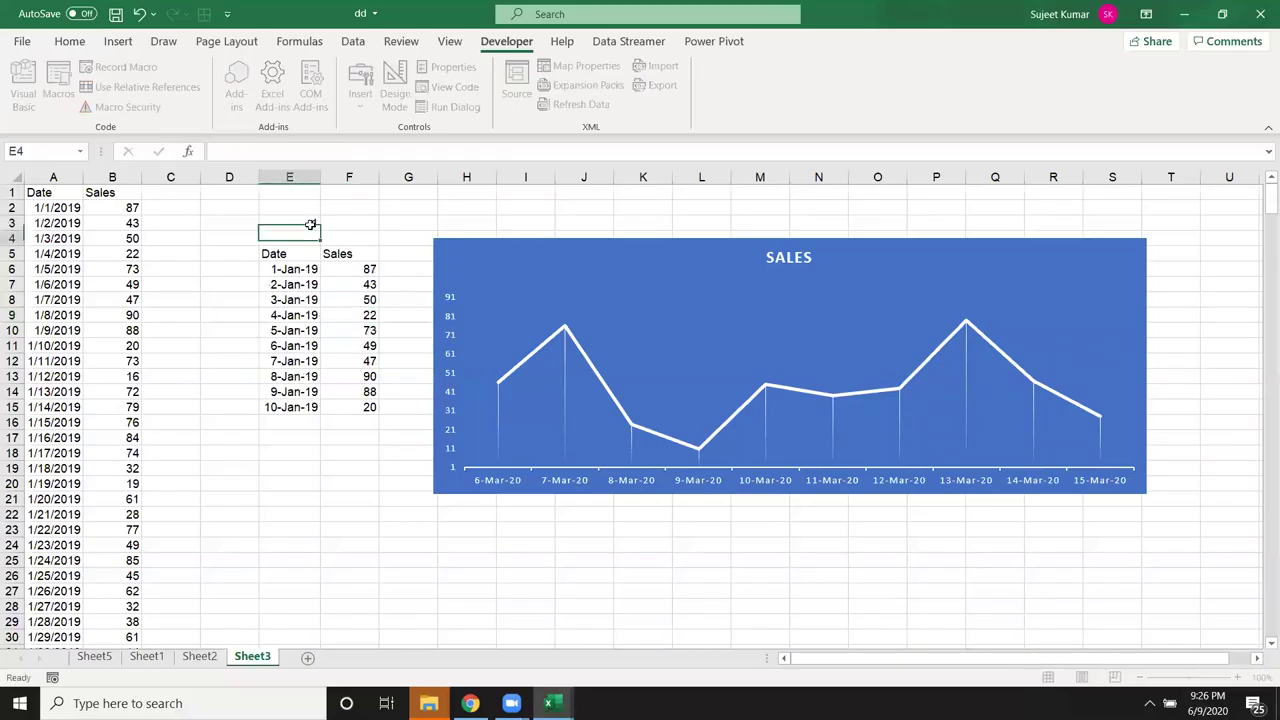
{"action": "left_click_drag", "start_coordinate": [297, 269], "coordinate": [277, 396]}
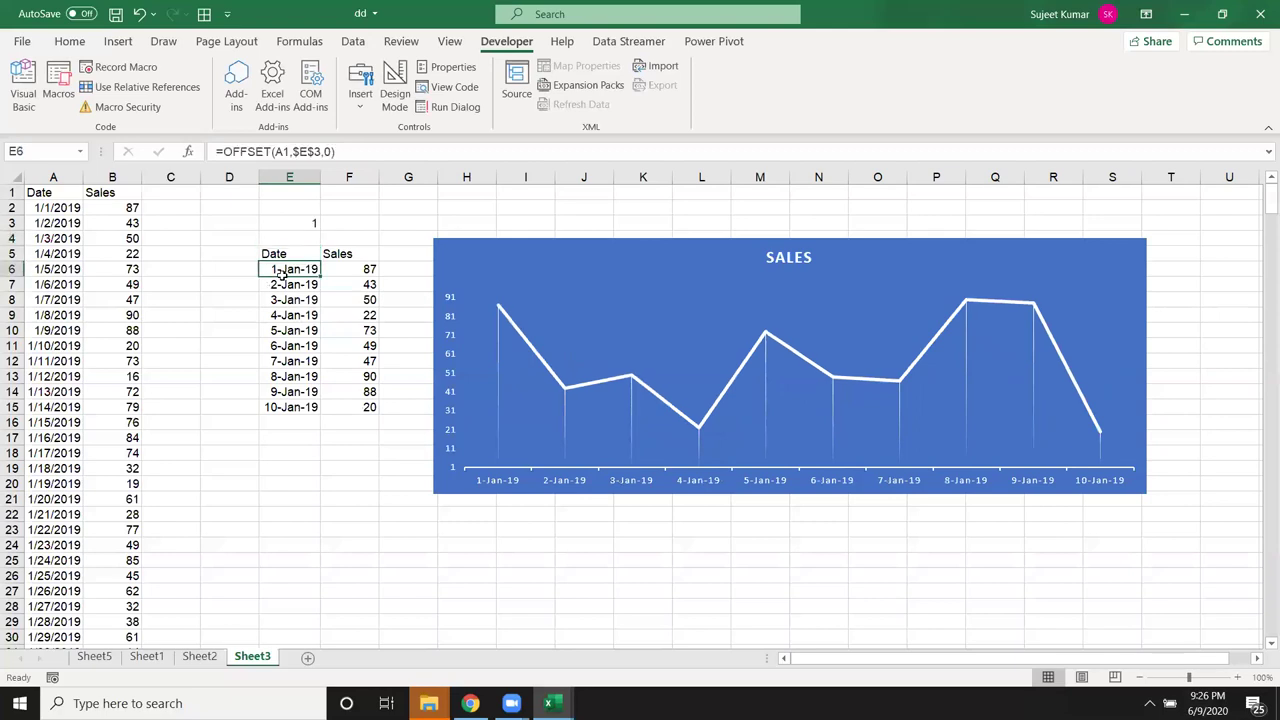
Step the E3 offset through 2, 3 and 4, showing 4-Jan-19 to 13-Jan-19
{"action": "left_click", "coordinate": [305, 222]}
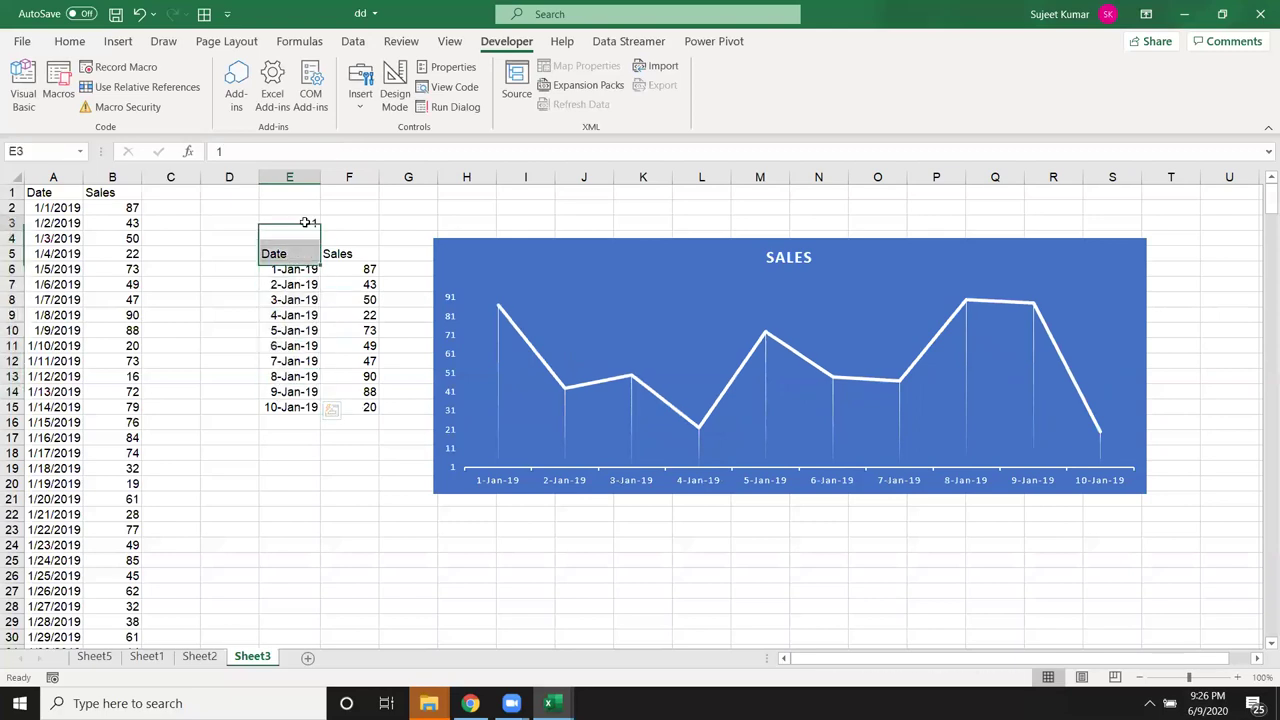
{"action": "type", "text": "2"}
{"action": "key", "text": "Return"}
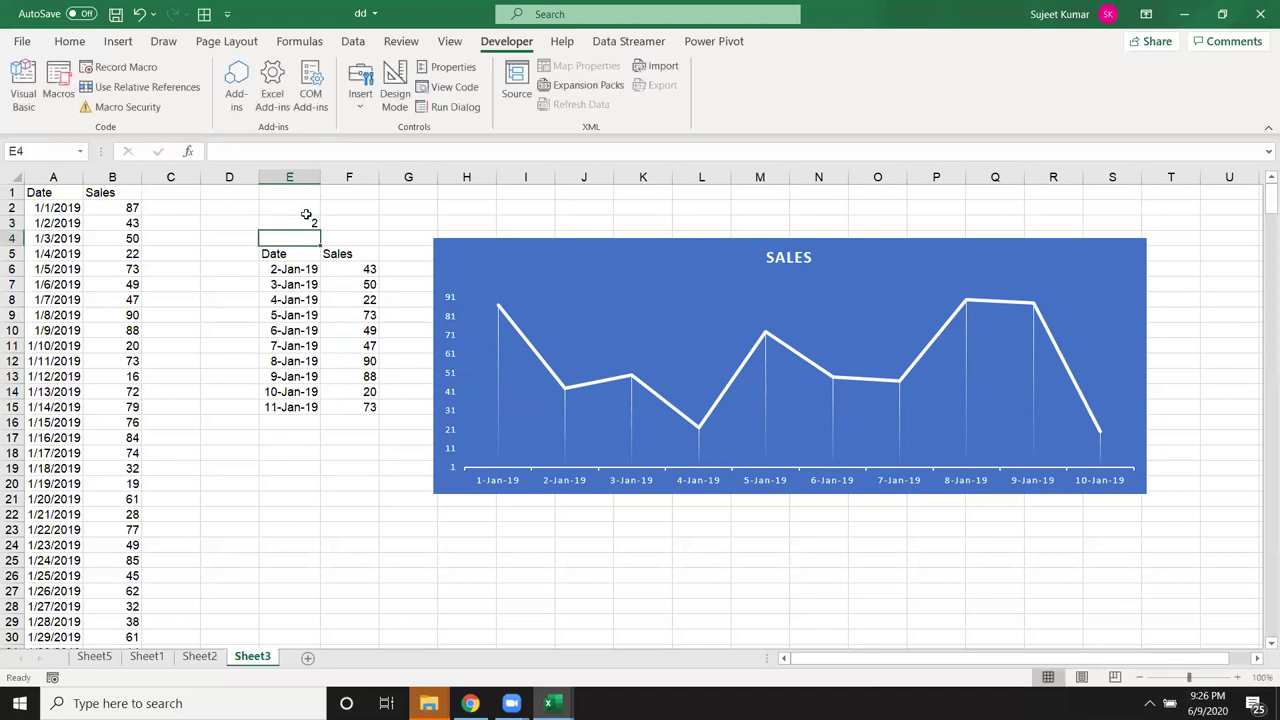
{"action": "left_click", "coordinate": [309, 219]}
{"action": "type", "text": "3"}
{"action": "key", "text": "Return"}
{"action": "left_click", "coordinate": [309, 219]}
{"action": "type", "text": "4"}
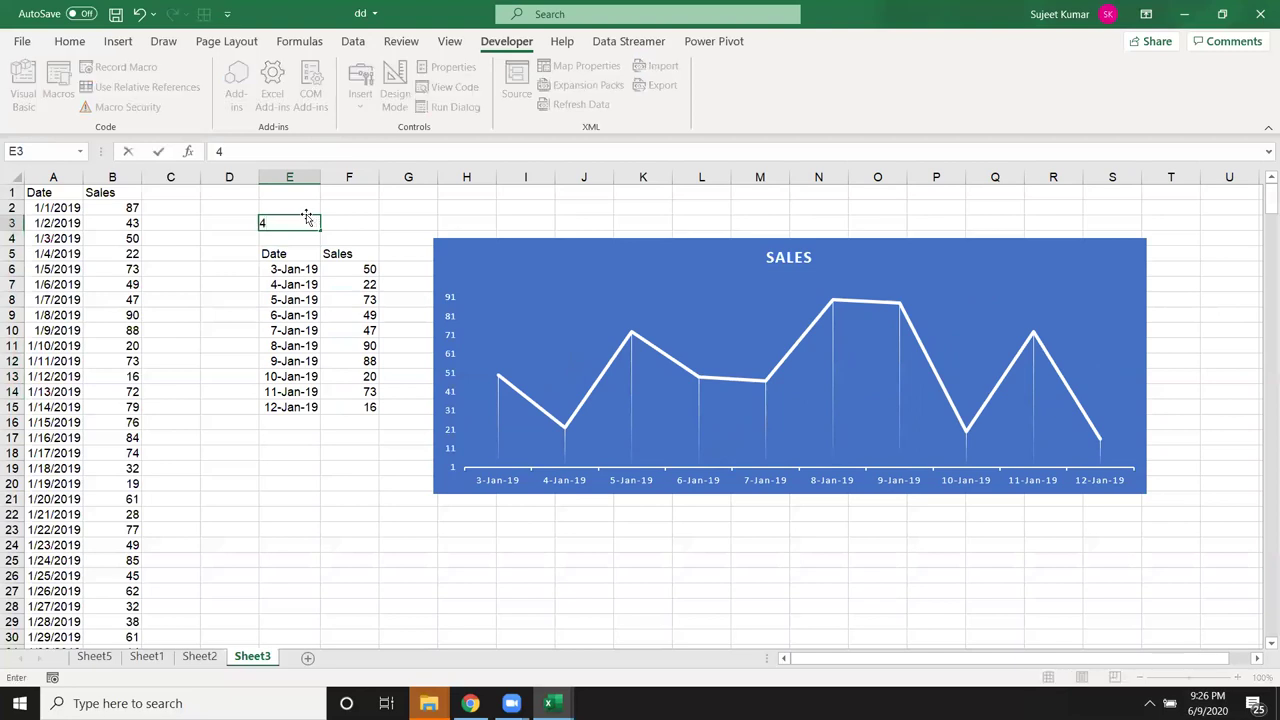
{"action": "key", "text": "Return"}
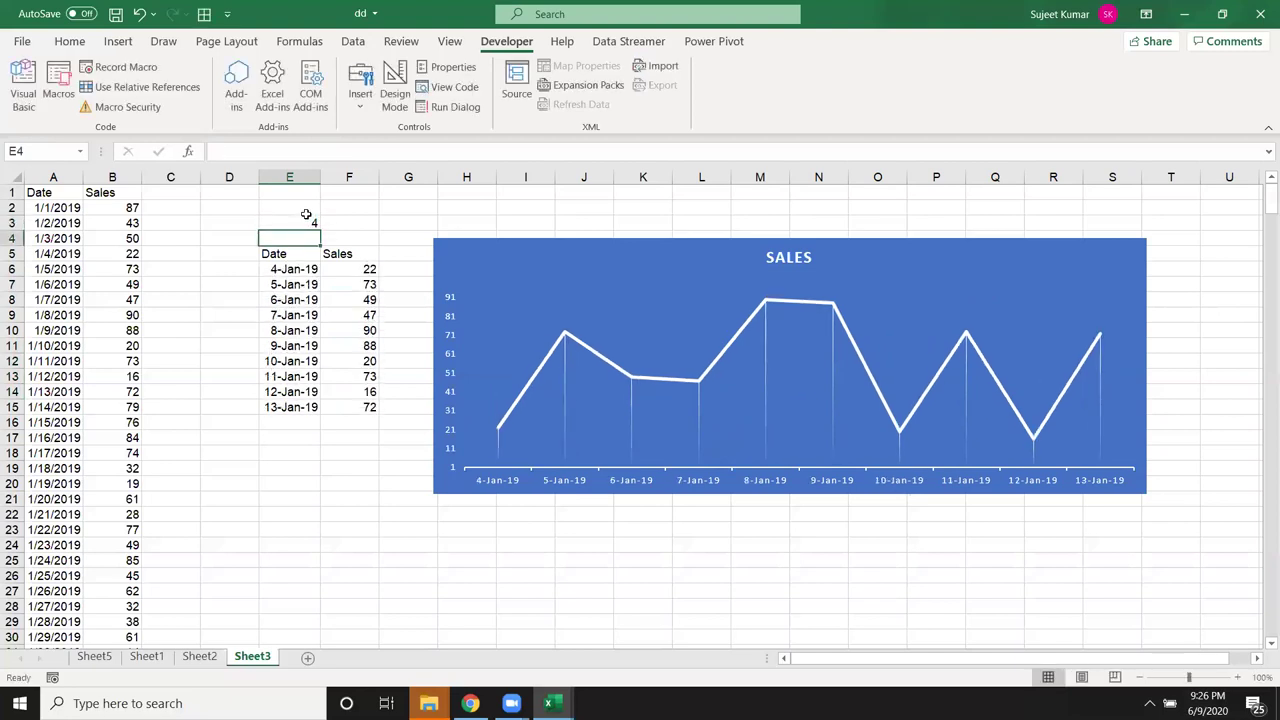
Inspect the OFFSET formula in E6, then bring up the rr macro code
{"action": "key", "text": "Down"}
{"action": "key", "text": "Down"}
{"action": "key", "text": "Up"}
{"action": "left_click", "coordinate": [307, 218]}
{"action": "key", "text": "Down"}
{"action": "key", "text": "Down"}
{"action": "key", "text": "Down"}
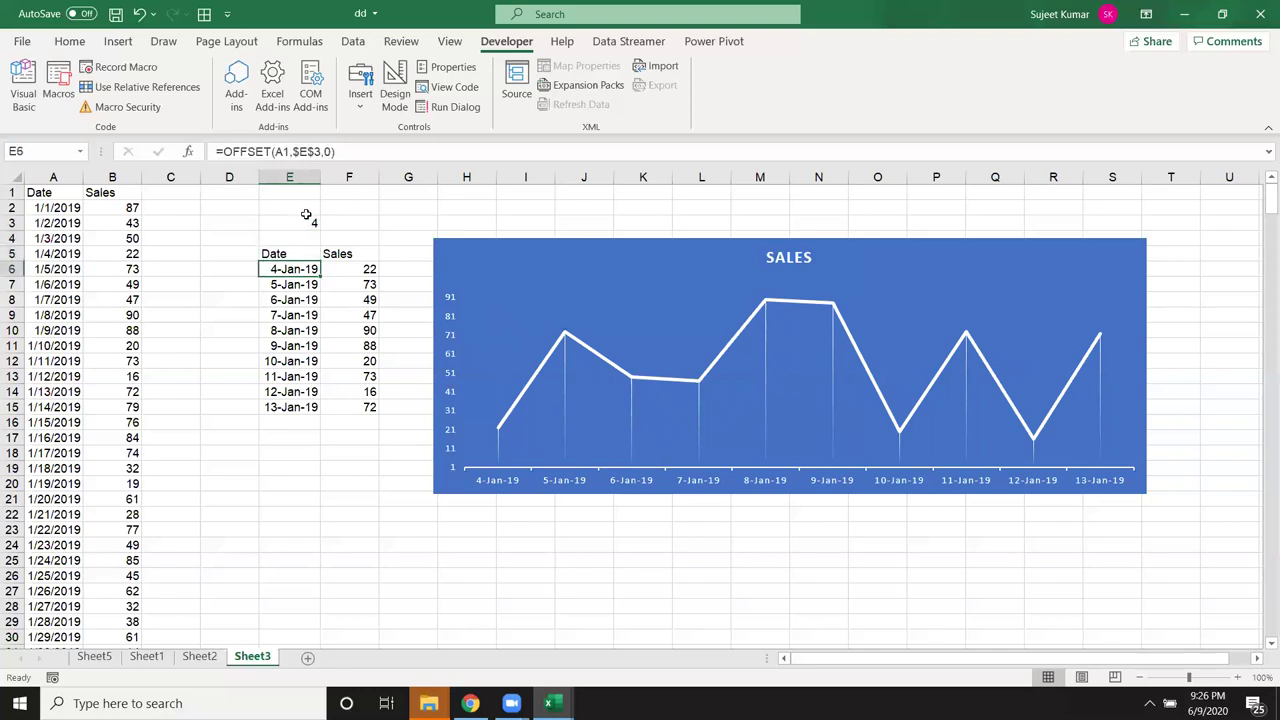
{"action": "key", "text": "Down"}
{"action": "key", "text": "Down"}
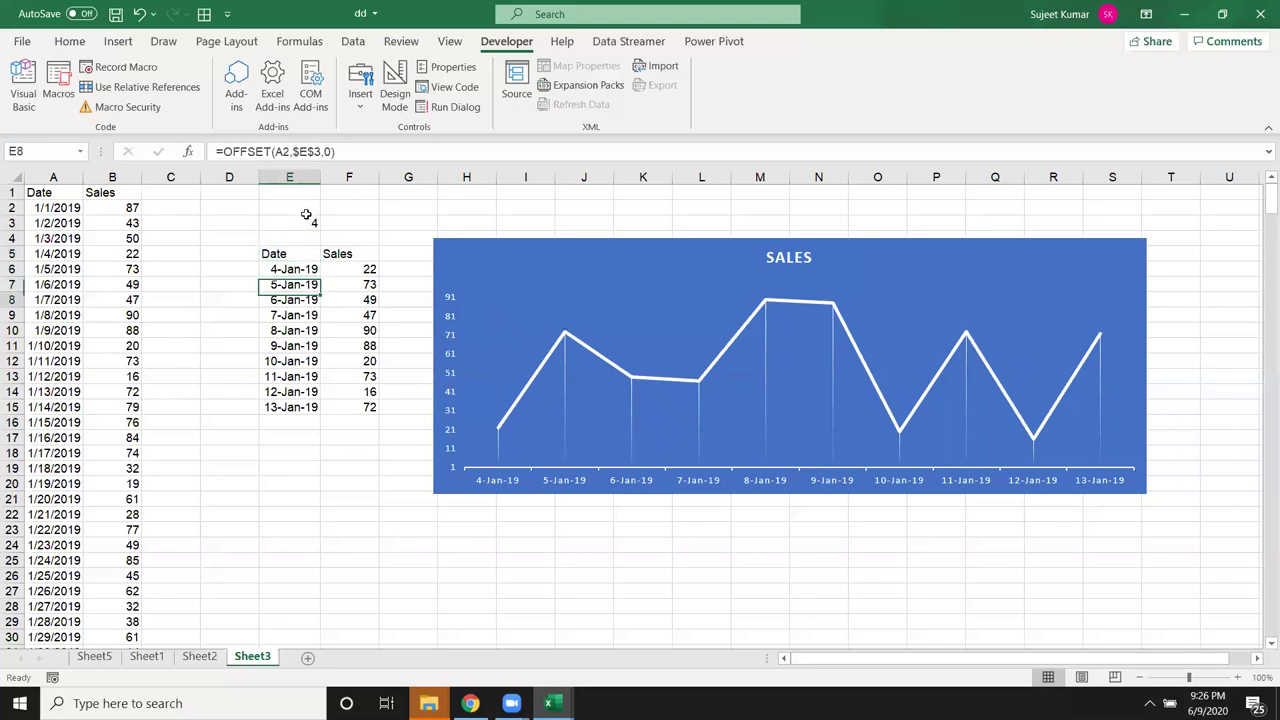
{"action": "key", "text": "Down"}
{"action": "key", "text": "Down"}
{"action": "key", "text": "Down"}
{"action": "key", "text": "Up"}
{"action": "key", "text": "Up"}
{"action": "key", "text": "Up"}
{"action": "key", "text": "Up"}
{"action": "key", "text": "Up"}
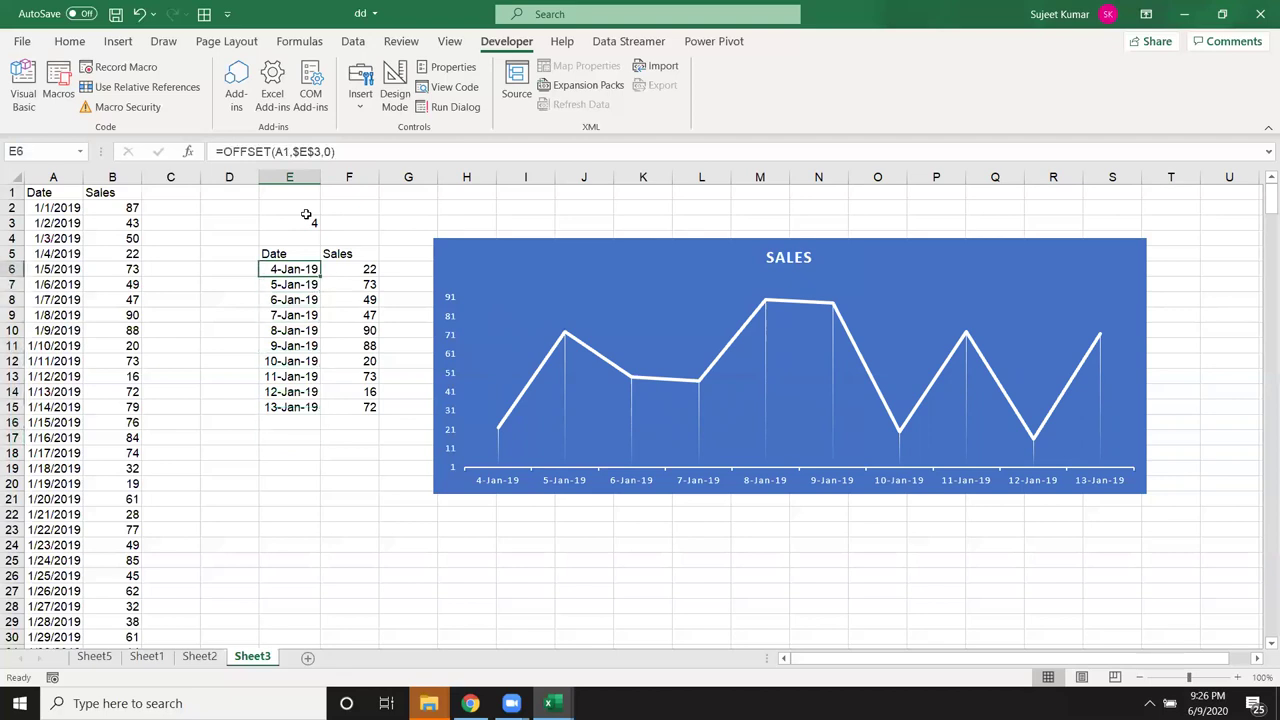
{"action": "key", "text": "F2"}
{"action": "key", "text": "Escape"}
{"action": "key", "text": "alt+F11"}
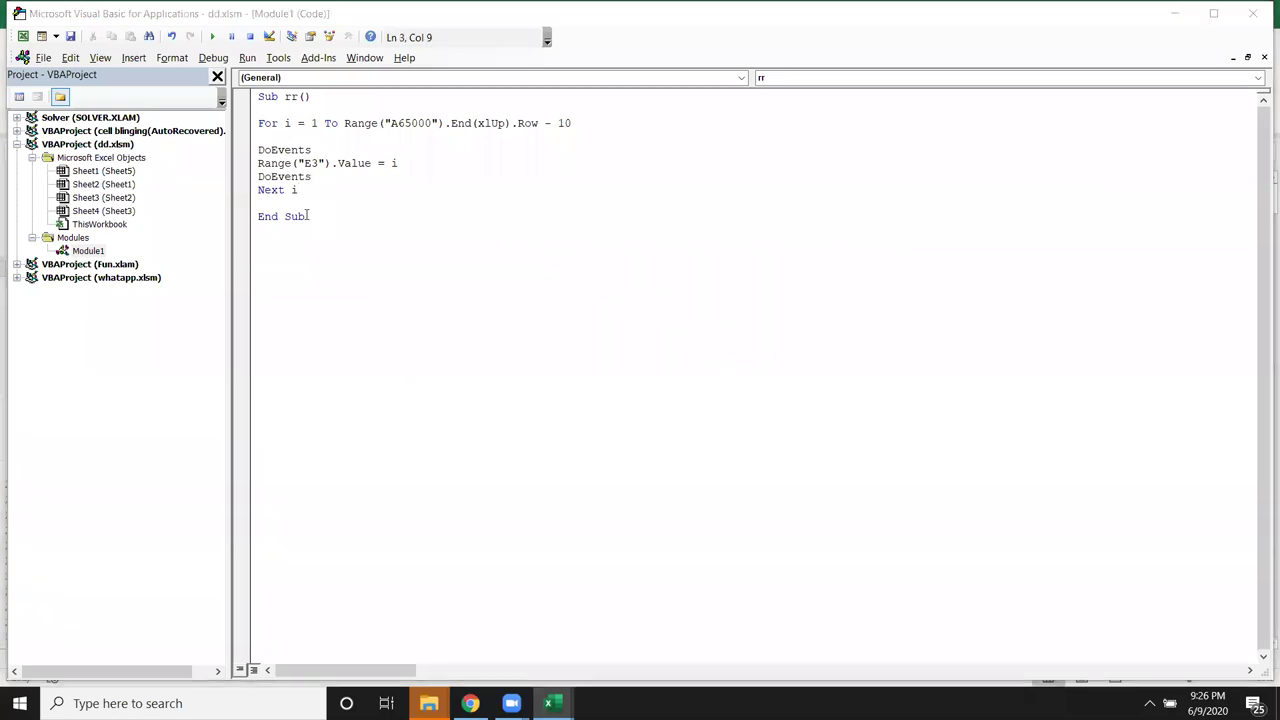
Check the last row of sales data and select the helper table's date formulas
{"action": "key", "text": "alt+F11"}
{"action": "key", "text": "Left"}
{"action": "key", "text": "Left"}
{"action": "key", "text": "Left"}
{"action": "key", "text": "Left"}
{"action": "key", "text": "ctrl+Down"}
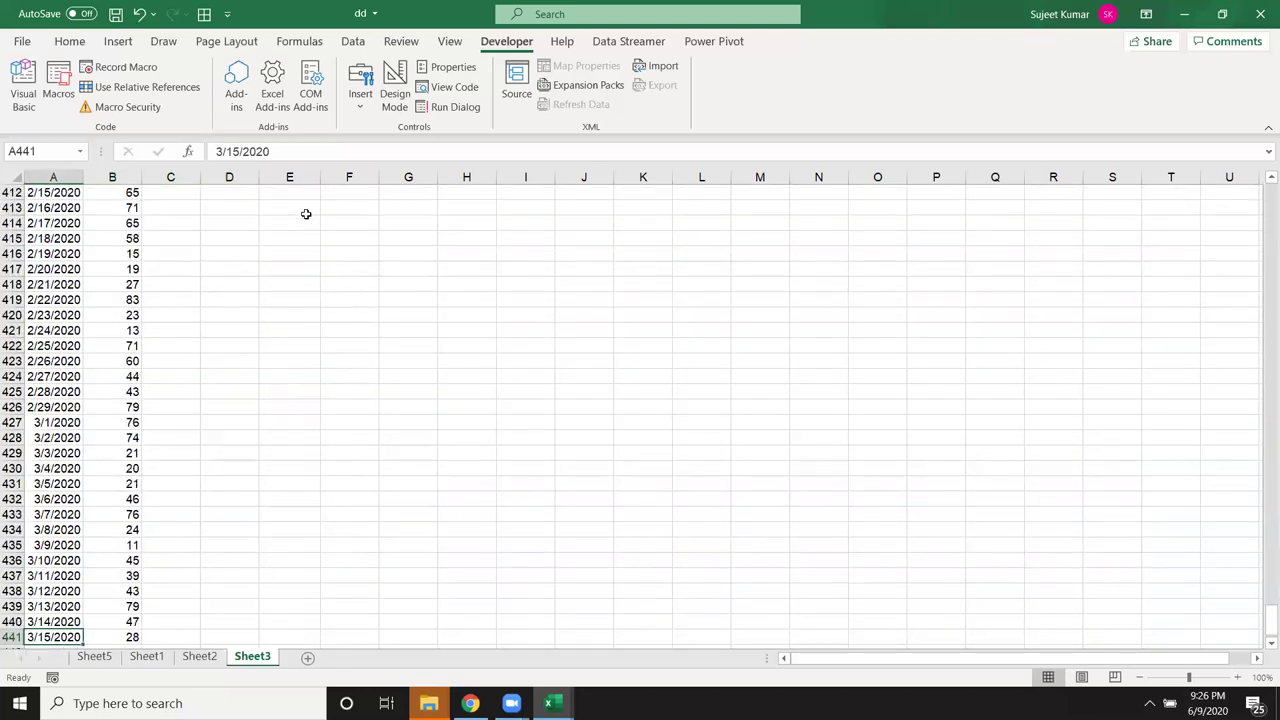
{"action": "key", "text": "ctrl+Up"}
{"action": "key", "text": "Right"}
{"action": "key", "text": "Right"}
{"action": "key", "text": "Right"}
{"action": "key", "text": "Right"}
{"action": "key", "text": "Right"}
{"action": "key", "text": "Down"}
{"action": "key", "text": "Down"}
{"action": "key", "text": "Down"}
{"action": "key", "text": "Down"}
{"action": "key", "text": "Left"}
{"action": "key", "text": "Down"}
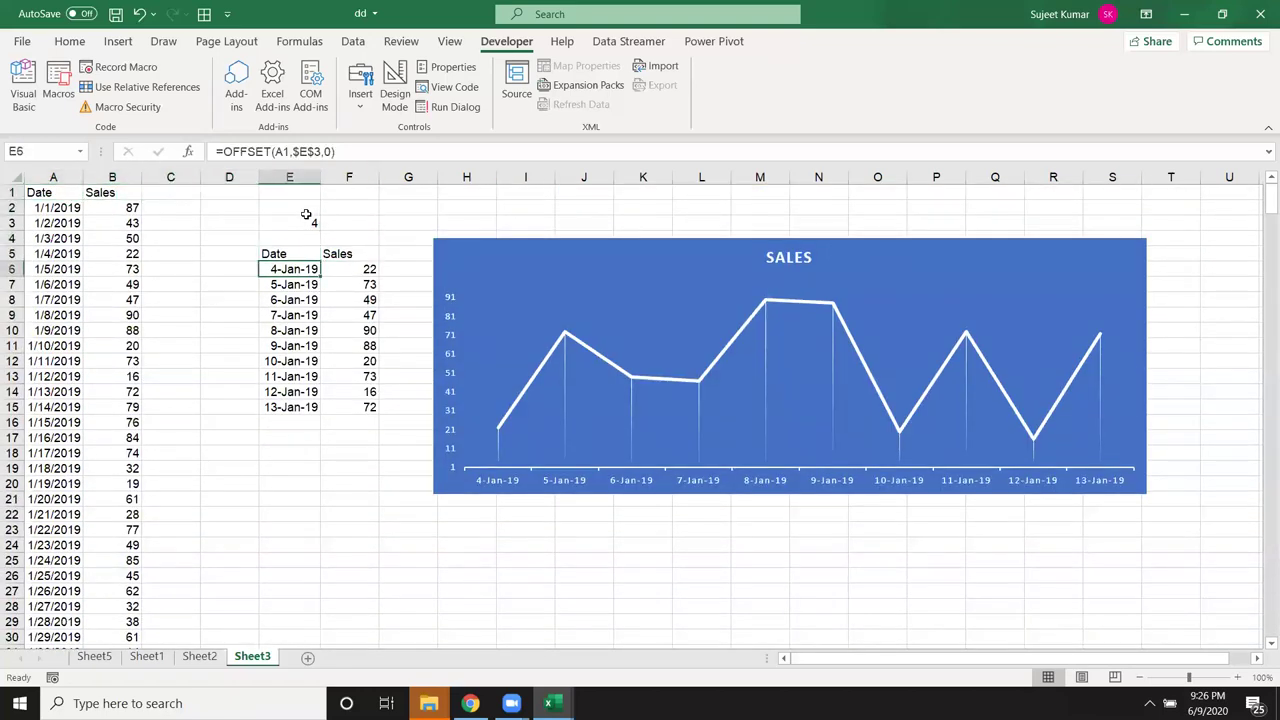
{"action": "key", "text": "ctrl+shift+Down"}
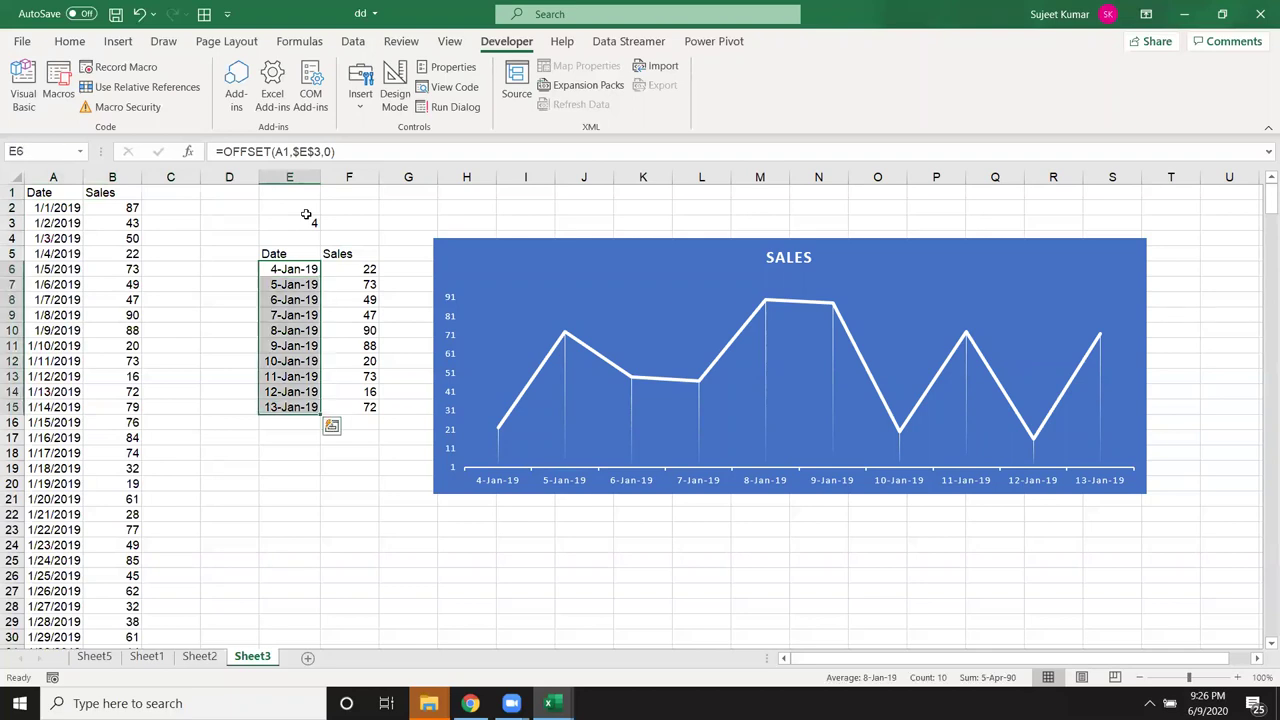
Enter offsets 1, 2 and 3 in E3
{"action": "key", "text": "Up"}
{"action": "key", "text": "Up"}
{"action": "key", "text": "Up"}
{"action": "type", "text": "1"}
{"action": "key", "text": "Return"}
Continue the E3 offset through 4, 5 and 6, showing 6-Jan-19 to 15-Jan-19
{"action": "key", "text": "Up"}
{"action": "type", "text": "2"}
{"action": "key", "text": "Return"}
{"action": "key", "text": "Up"}
{"action": "type", "text": "3"}
{"action": "key", "text": "Return"}
{"action": "key", "text": "Up"}
{"action": "type", "text": "4"}
{"action": "key", "text": "Return"}
{"action": "key", "text": "Up"}
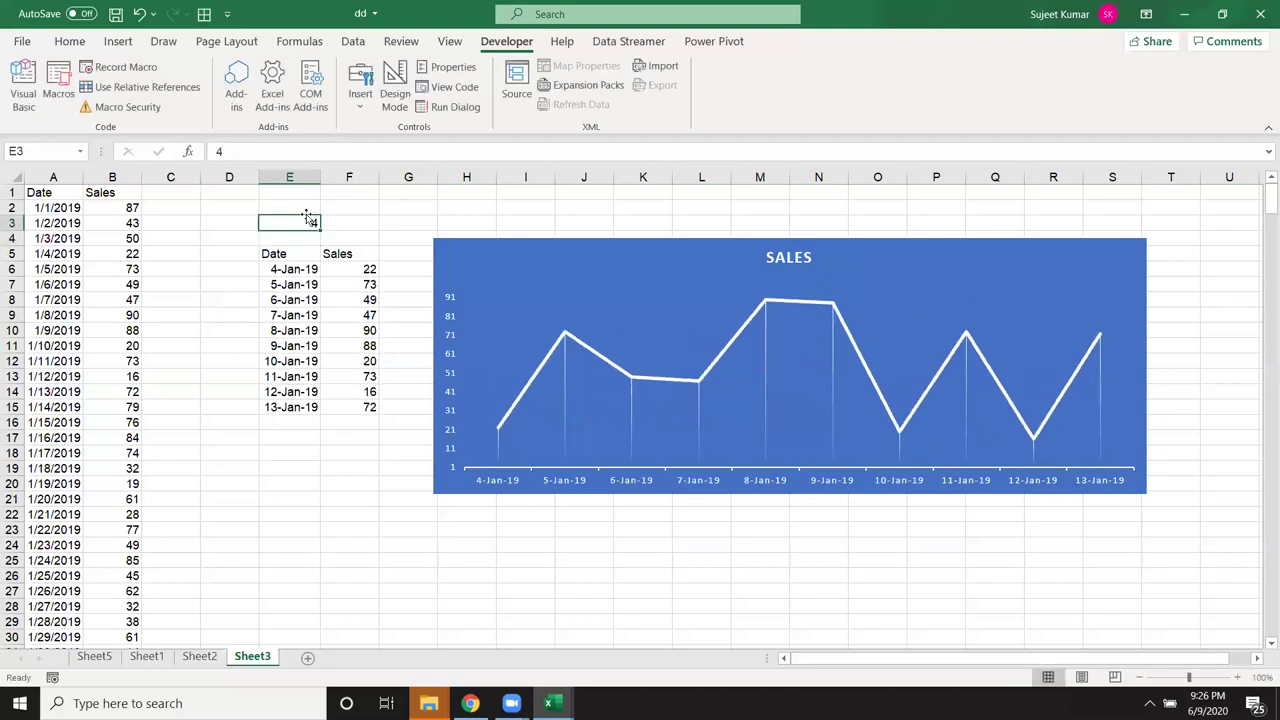
{"action": "type", "text": "5"}
{"action": "key", "text": "Return"}
{"action": "key", "text": "Up"}
{"action": "type", "text": "6"}
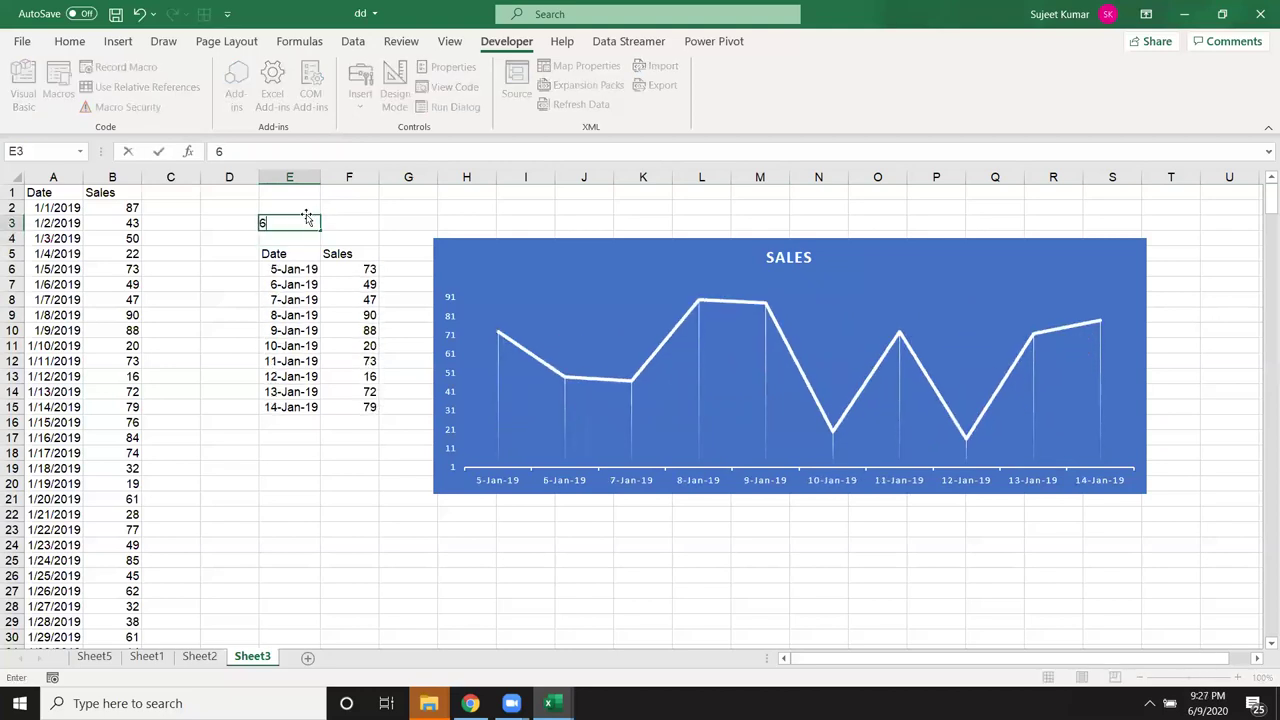
{"action": "key", "text": "Return"}
Make stray entries in E4, then go to the first DoEvents line in the rr code
{"action": "type", "text": "7"}
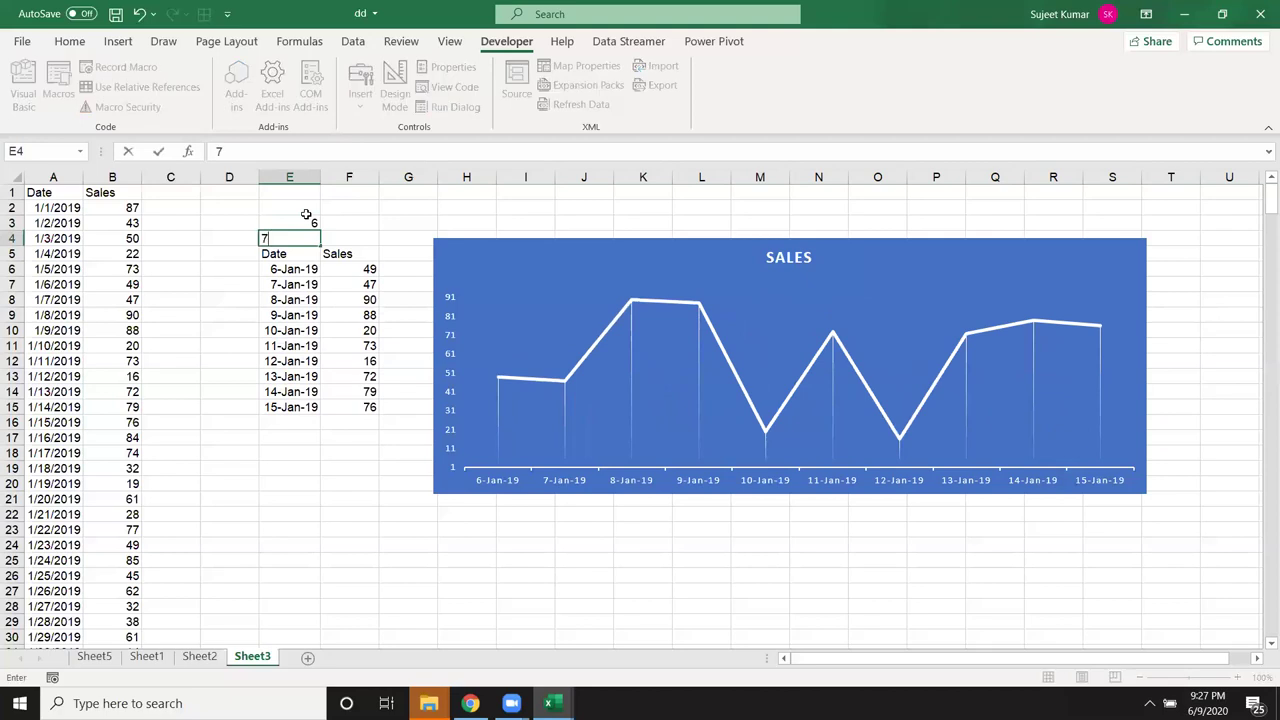
{"action": "key", "text": "Return"}
{"action": "key", "text": "Up"}
{"action": "type", "text": "1"}
{"action": "left_click", "coordinate": [307, 217]}
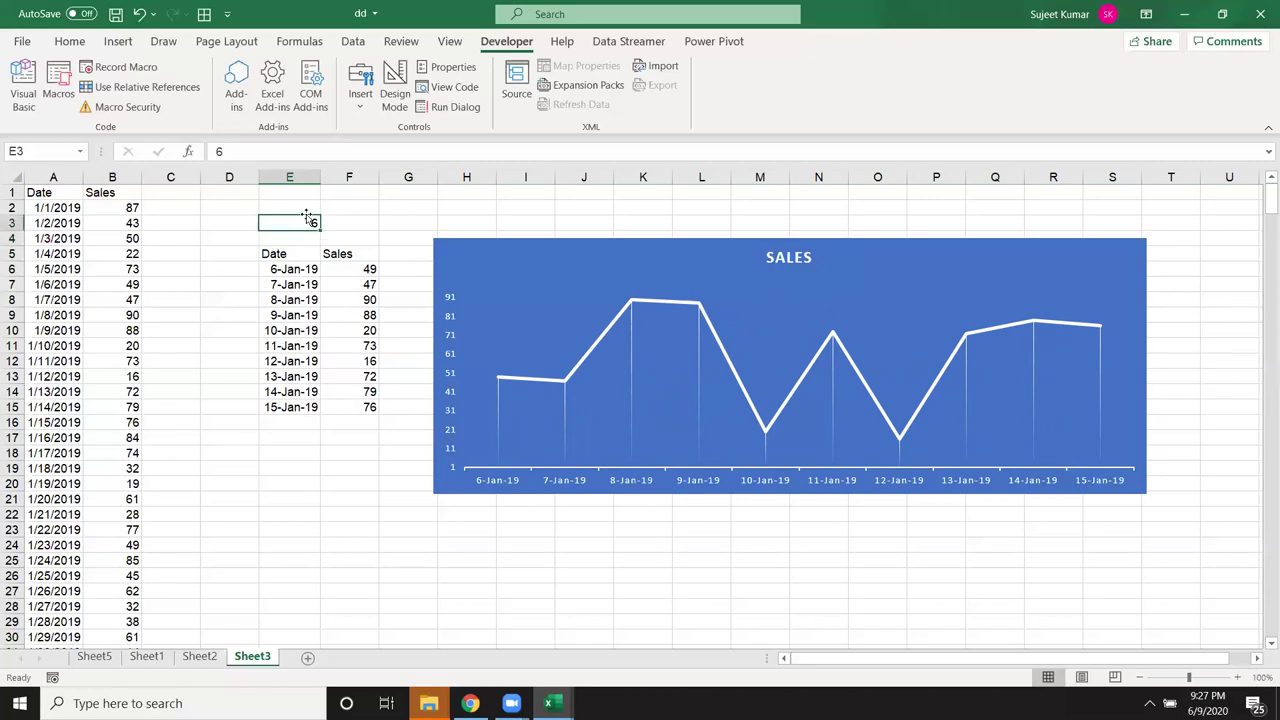
{"action": "key", "text": "alt+F11"}
{"action": "left_click_drag", "start_coordinate": [311, 150], "coordinate": [285, 150]}
{"action": "left_click", "coordinate": [263, 150]}
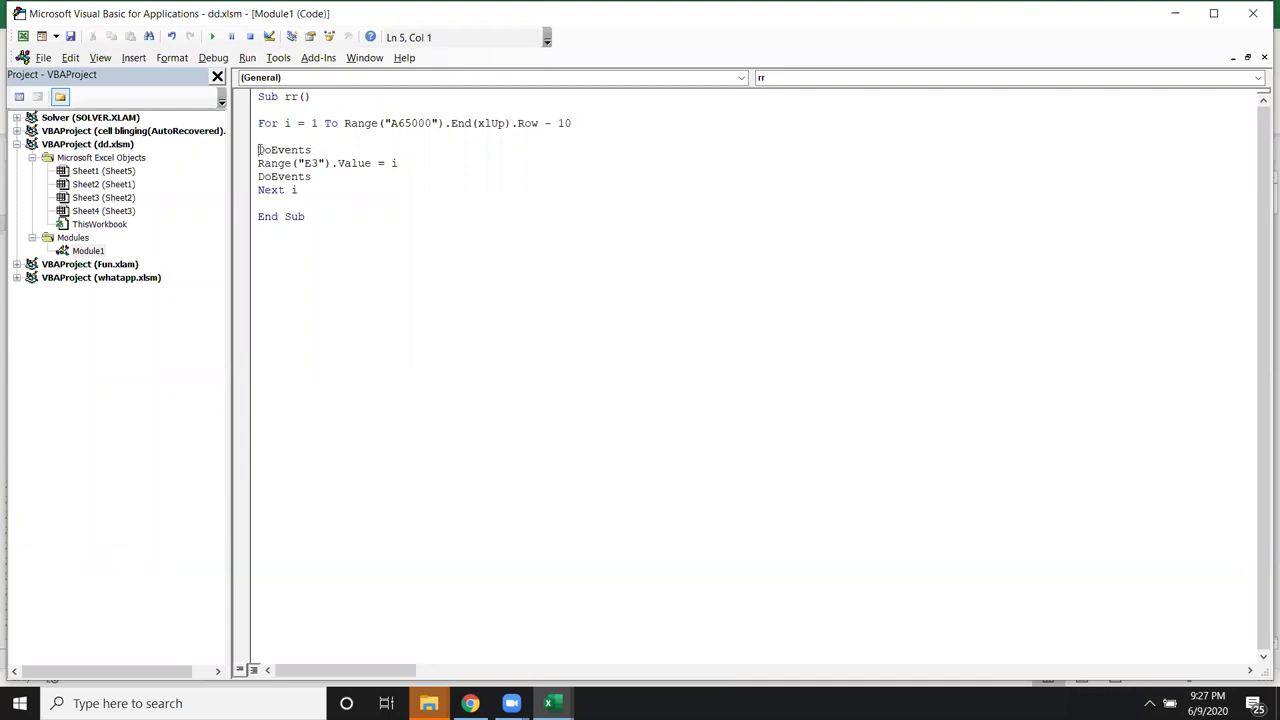
Comment out both DoEvents lines in rr with apostrophes
{"action": "type", "text": "'"}
{"action": "left_click_drag", "start_coordinate": [250, 180], "coordinate": [257, 172]}
{"action": "left_click", "coordinate": [258, 176]}
{"action": "left_click", "coordinate": [327, 190]}
Run rr, ending with the chart at 6-Mar-20 to 15-Mar-20
{"action": "key", "text": "alt+F11"}
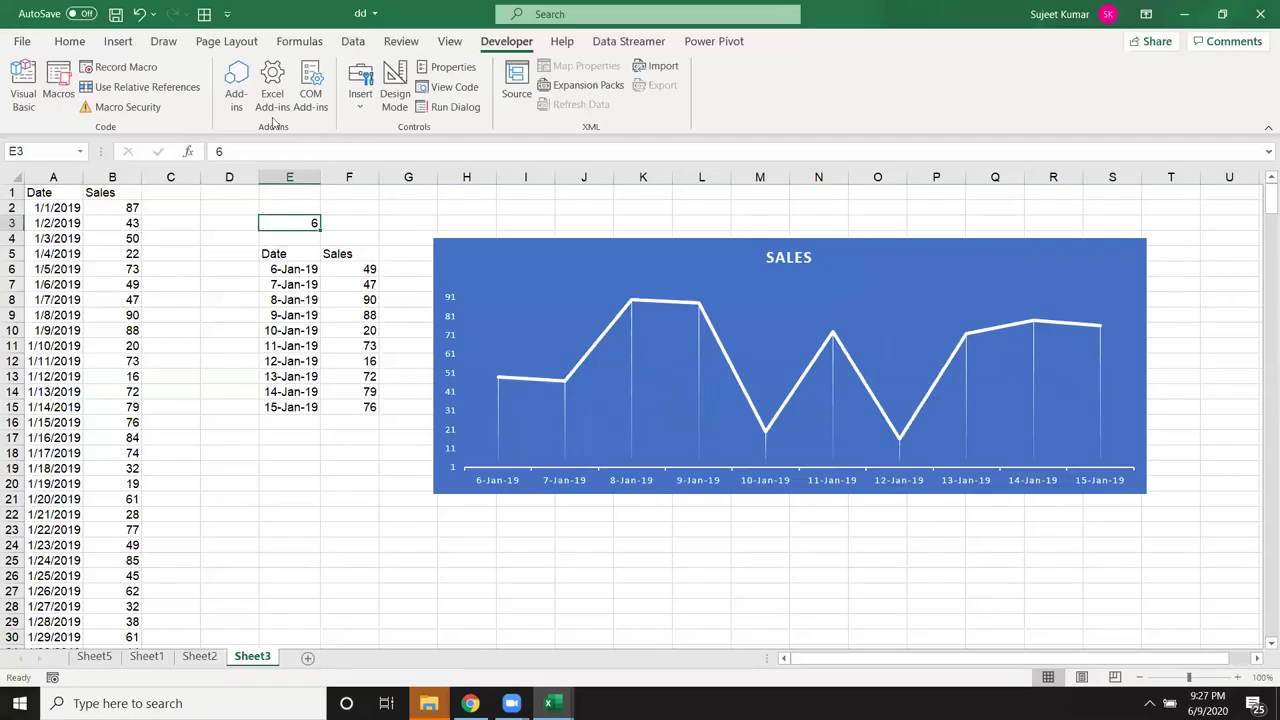
{"action": "left_click", "coordinate": [58, 82]}
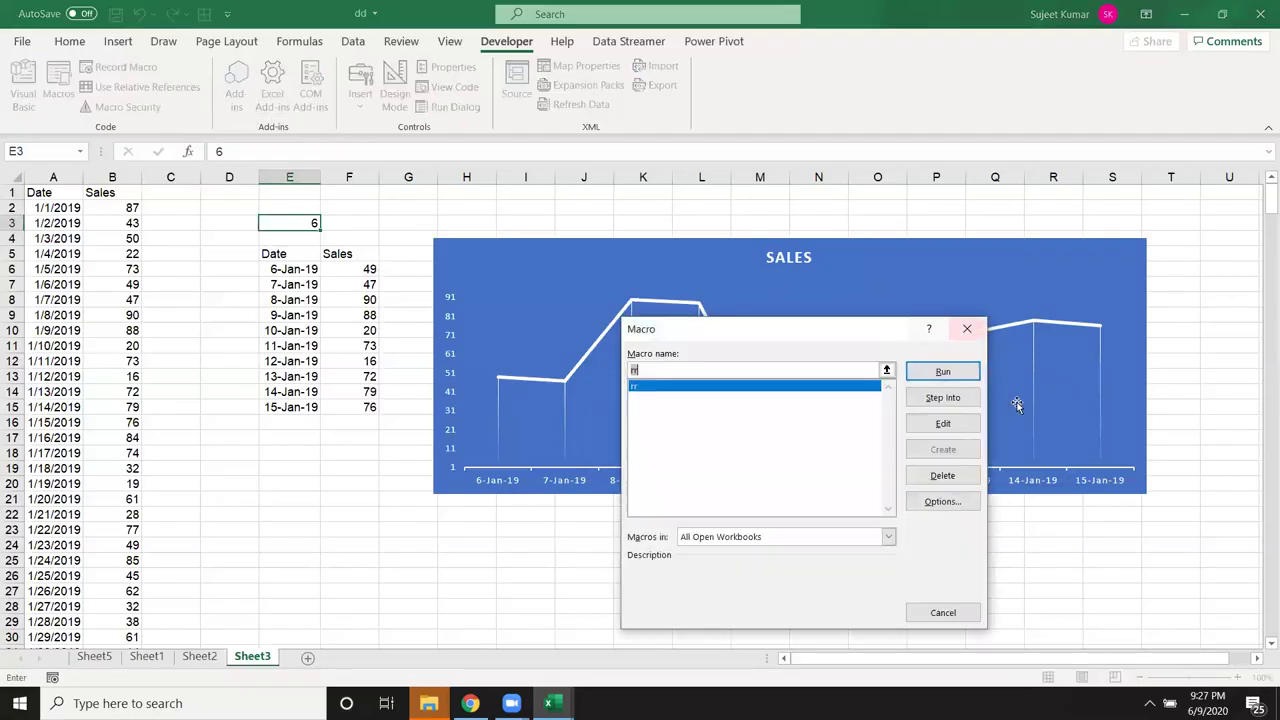
{"action": "left_click", "coordinate": [963, 372]}
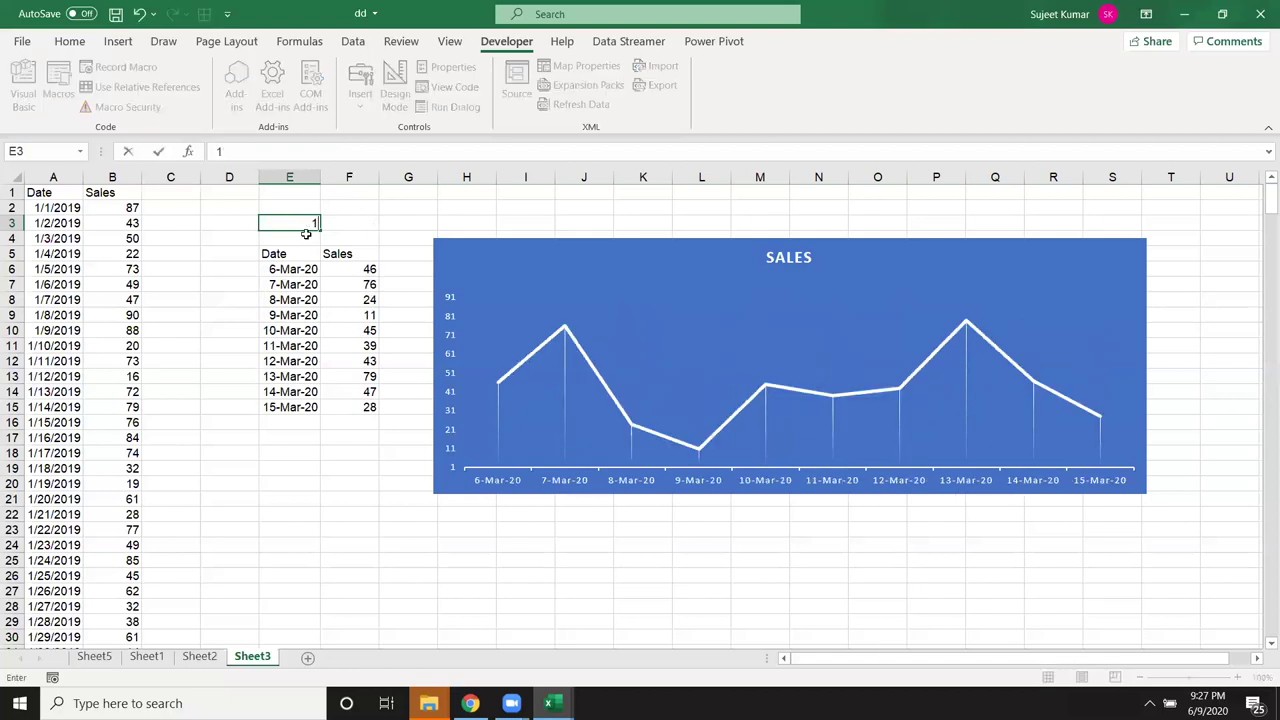
Remove the apostrophes to restore both DoEvents lines in rr
{"action": "key", "text": "alt+F11"}
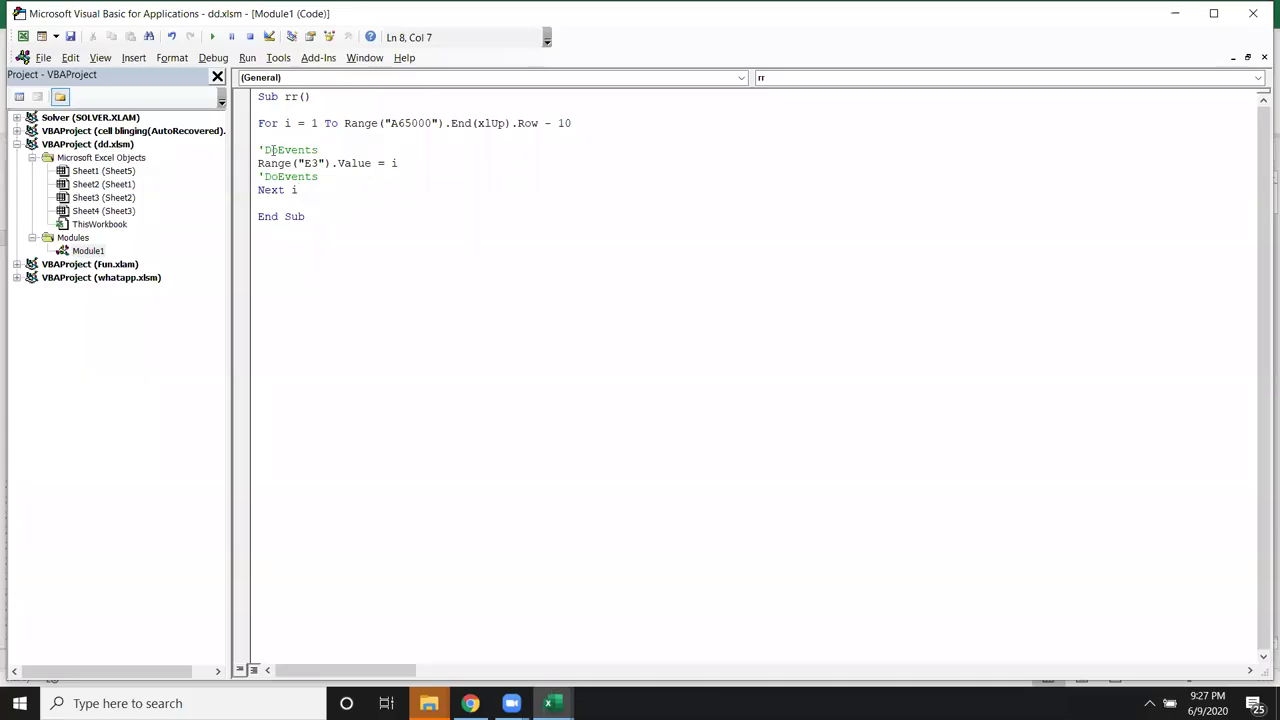
{"action": "key", "text": "BackSpace"}
{"action": "left_click", "coordinate": [265, 176]}
{"action": "key", "text": "BackSpace"}
{"action": "left_click", "coordinate": [352, 214]}
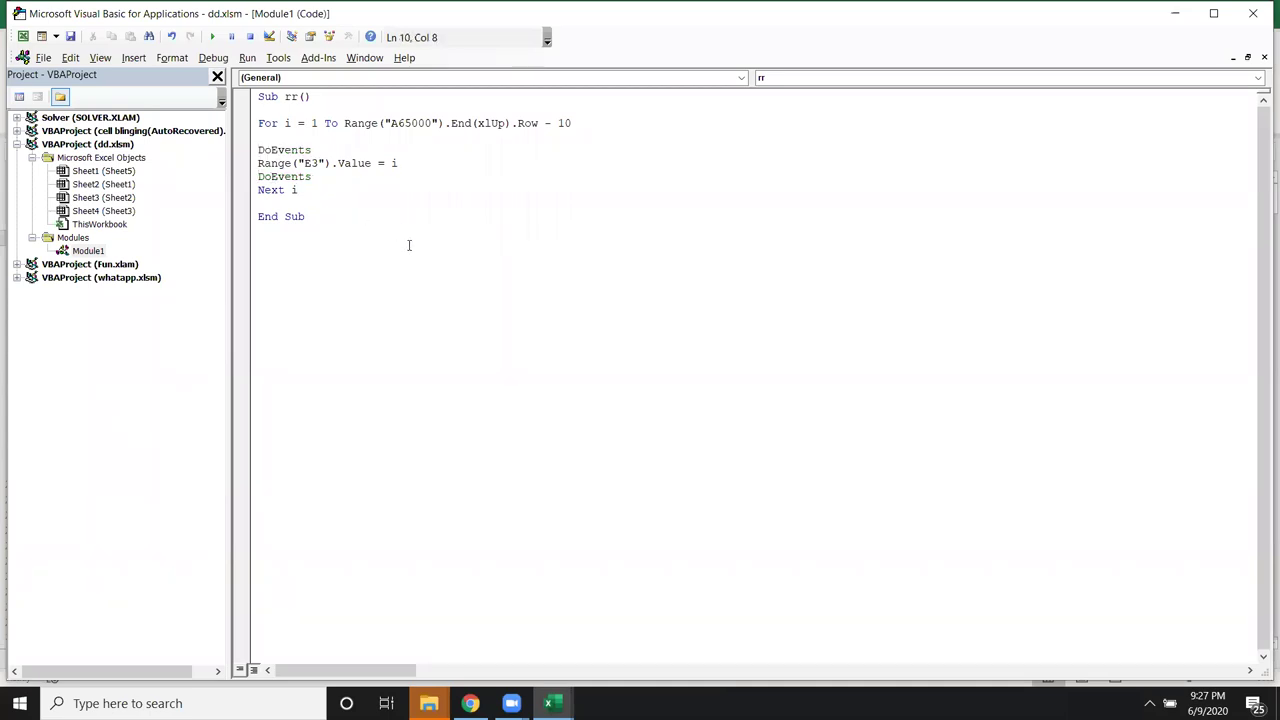
Run rr so the chart animates through to 6-Mar-20–15-Mar-20 with 431 in E3
{"action": "key", "text": "alt+F11"}
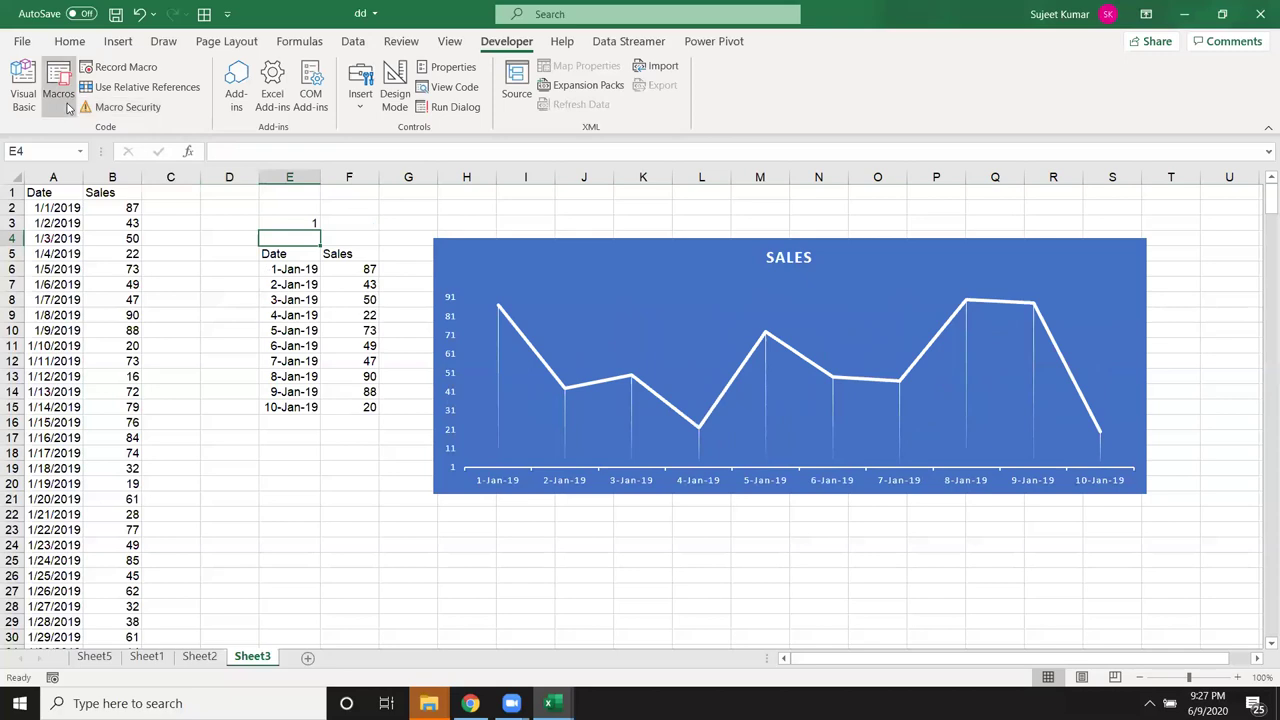
{"action": "left_click", "coordinate": [68, 107]}
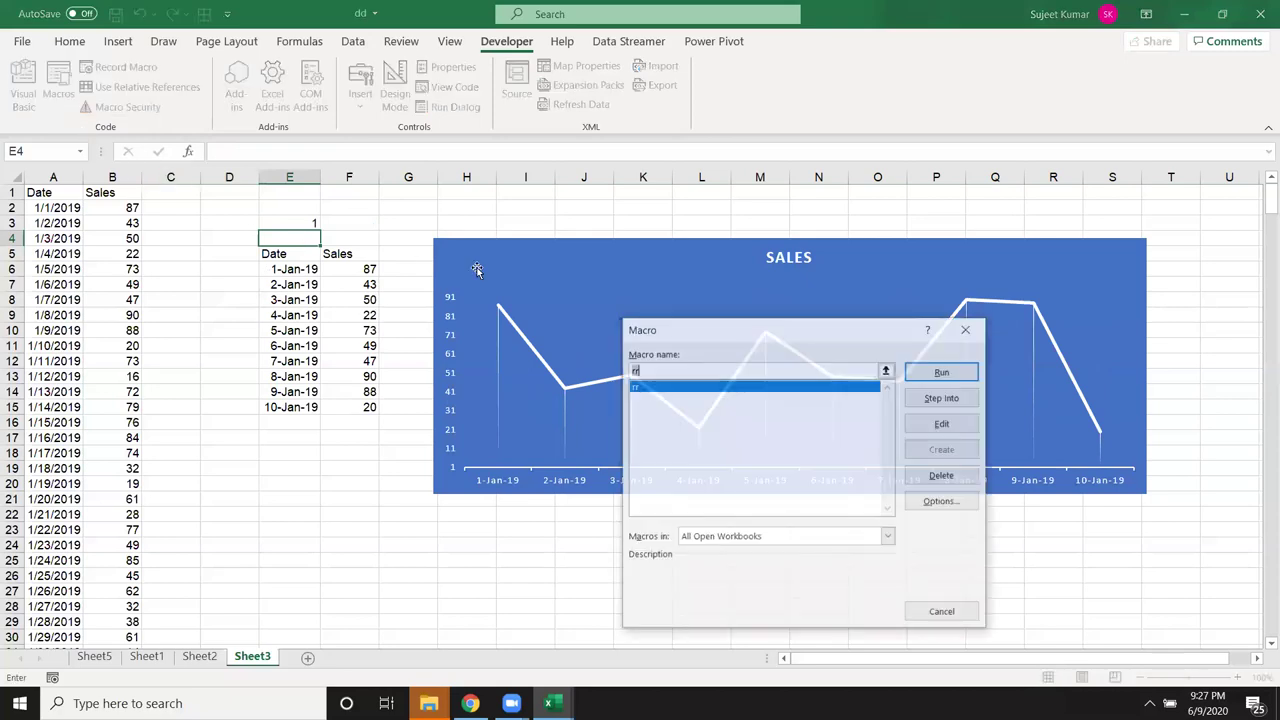
{"action": "left_click", "coordinate": [930, 375]}
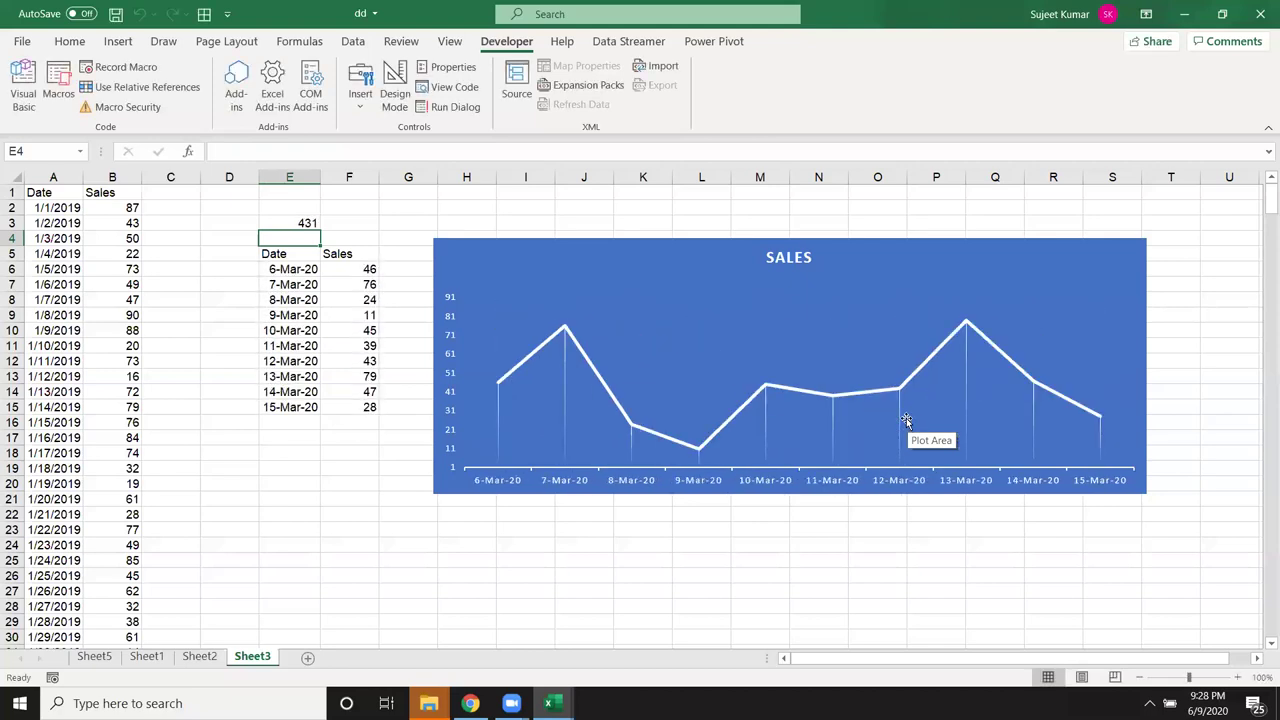
Paste extra DoEvents lines so five precede and four follow the E3 assignment
{"action": "key", "text": "alt+F11"}
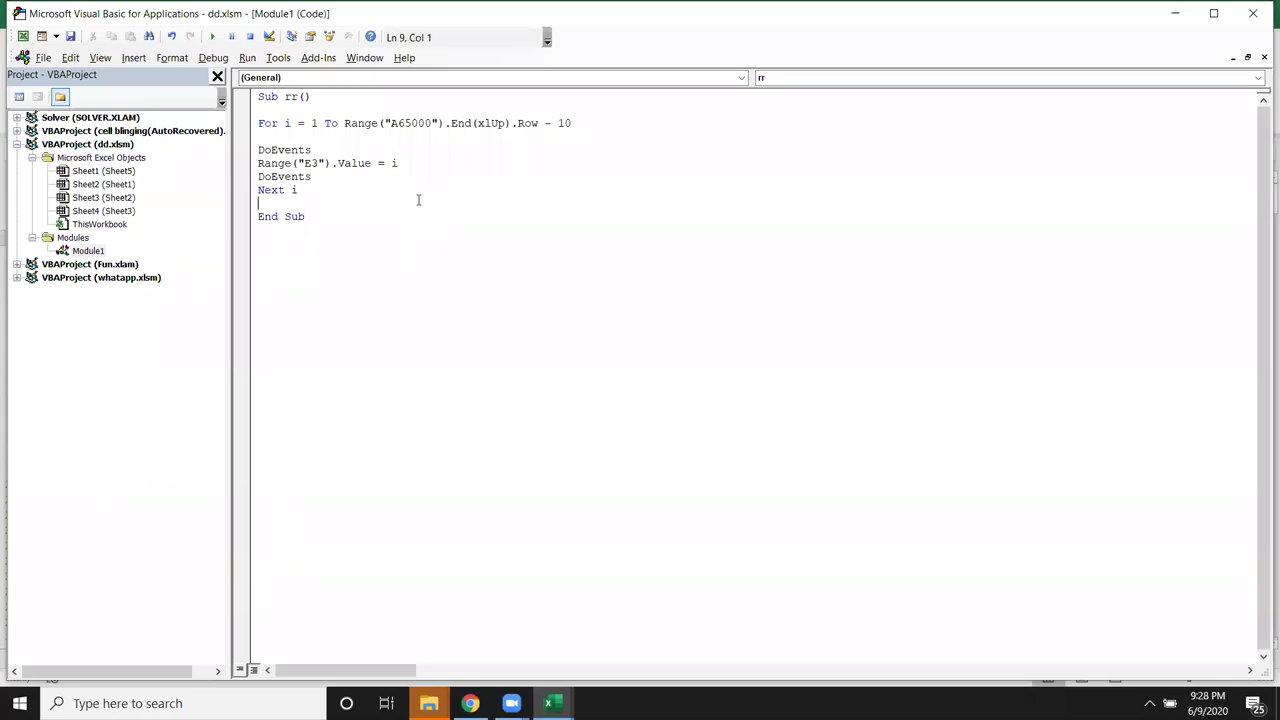
{"action": "key", "text": "Return"}
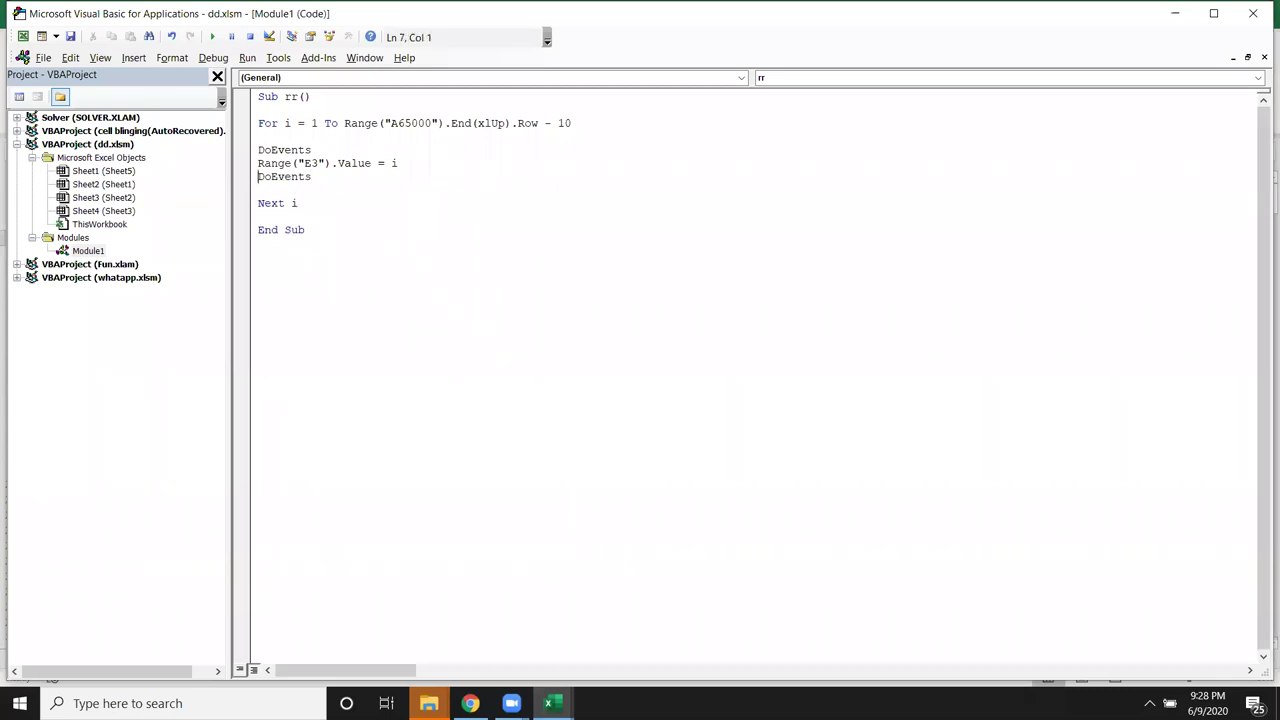
{"action": "key", "text": "shift+Down"}
{"action": "key", "text": "ctrl+c"}
{"action": "key", "text": "ctrl+v"}
{"action": "key", "text": "ctrl+v"}
{"action": "key", "text": "ctrl+v"}
{"action": "key", "text": "ctrl+v"}
{"action": "key", "text": "Up"}
{"action": "key", "text": "Up"}
{"action": "key", "text": "Return"}
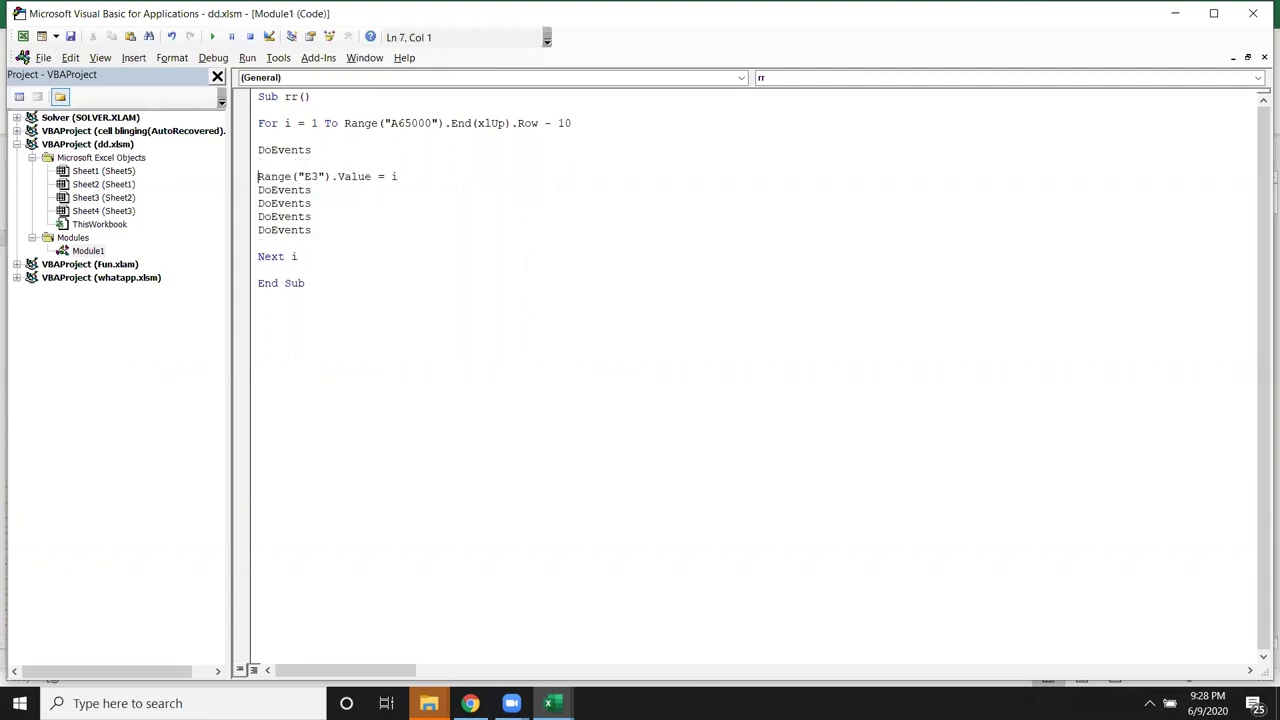
{"action": "key", "text": "ctrl+v"}
{"action": "key", "text": "ctrl+v"}
{"action": "key", "text": "ctrl+v"}
{"action": "key", "text": "ctrl+v"}
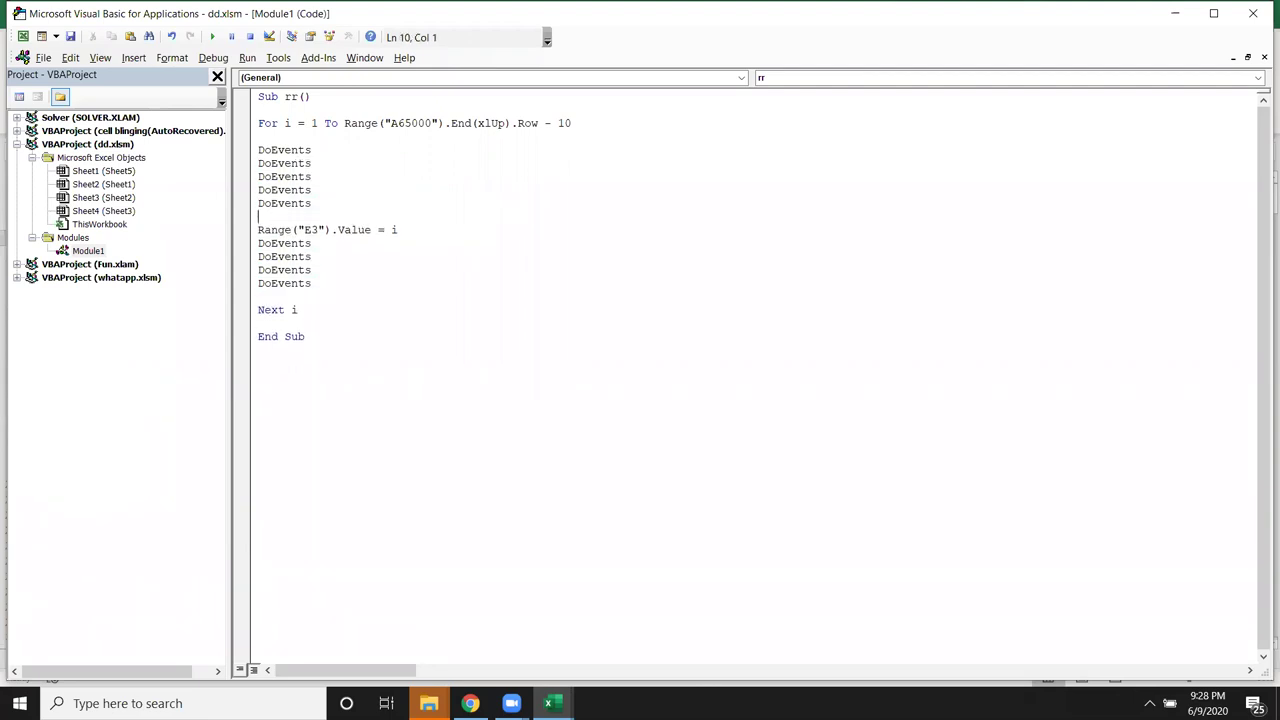
{"action": "key", "text": "Delete"}
Run rr to animate the SALES chart through the sales data
{"action": "key", "text": "alt+F11"}
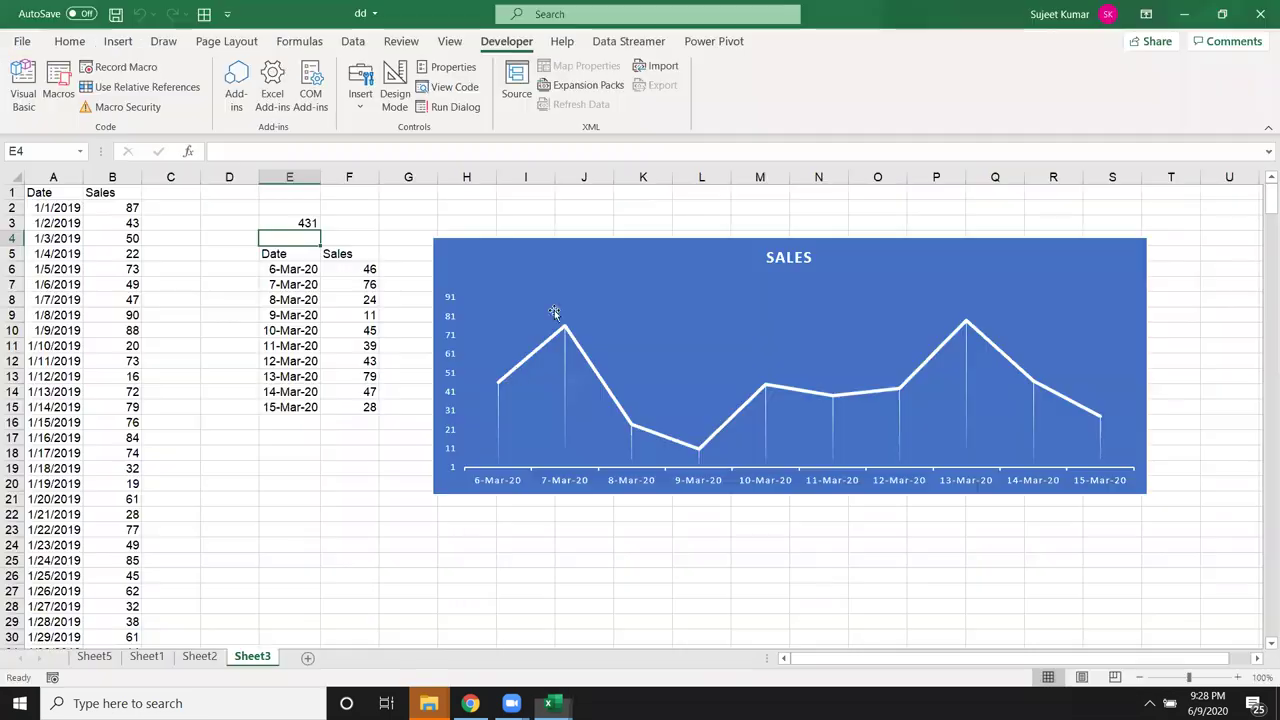
{"action": "left_click", "coordinate": [58, 85]}
{"action": "left_click", "coordinate": [942, 371]}
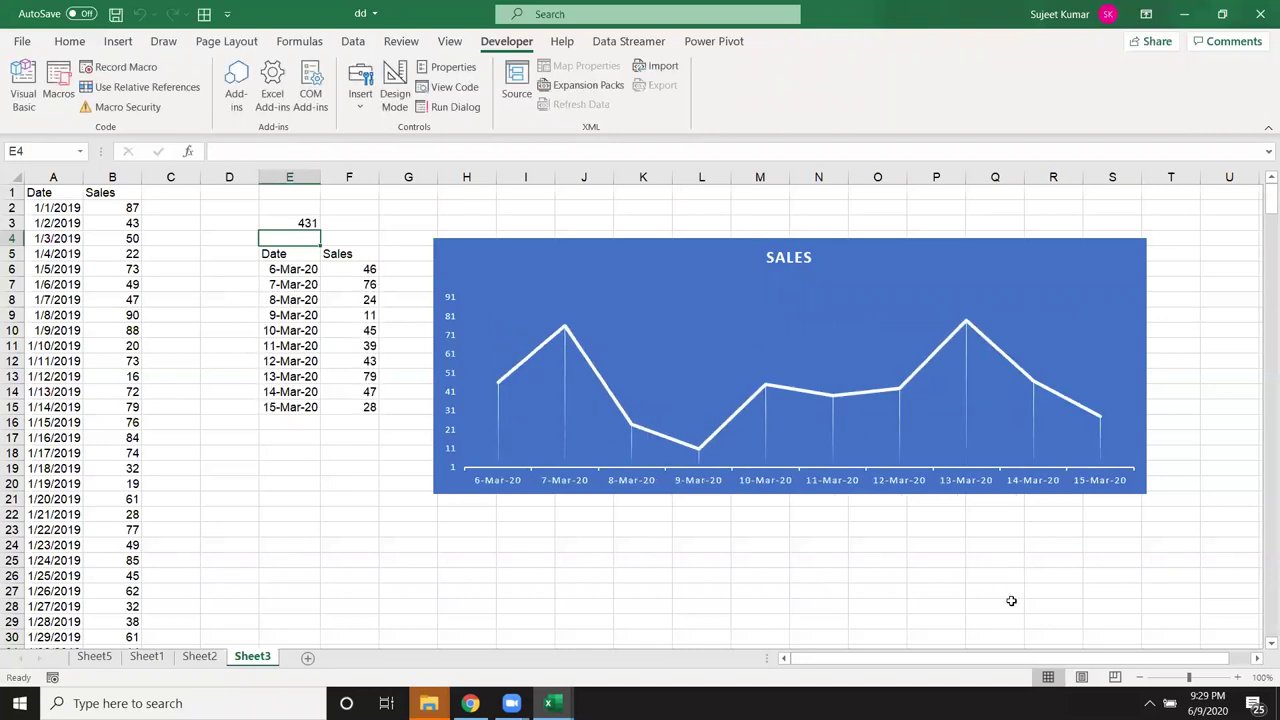
Review the DoEvents lines in the rr code, then switch back to the workbook
{"action": "key", "text": "alt+F11"}
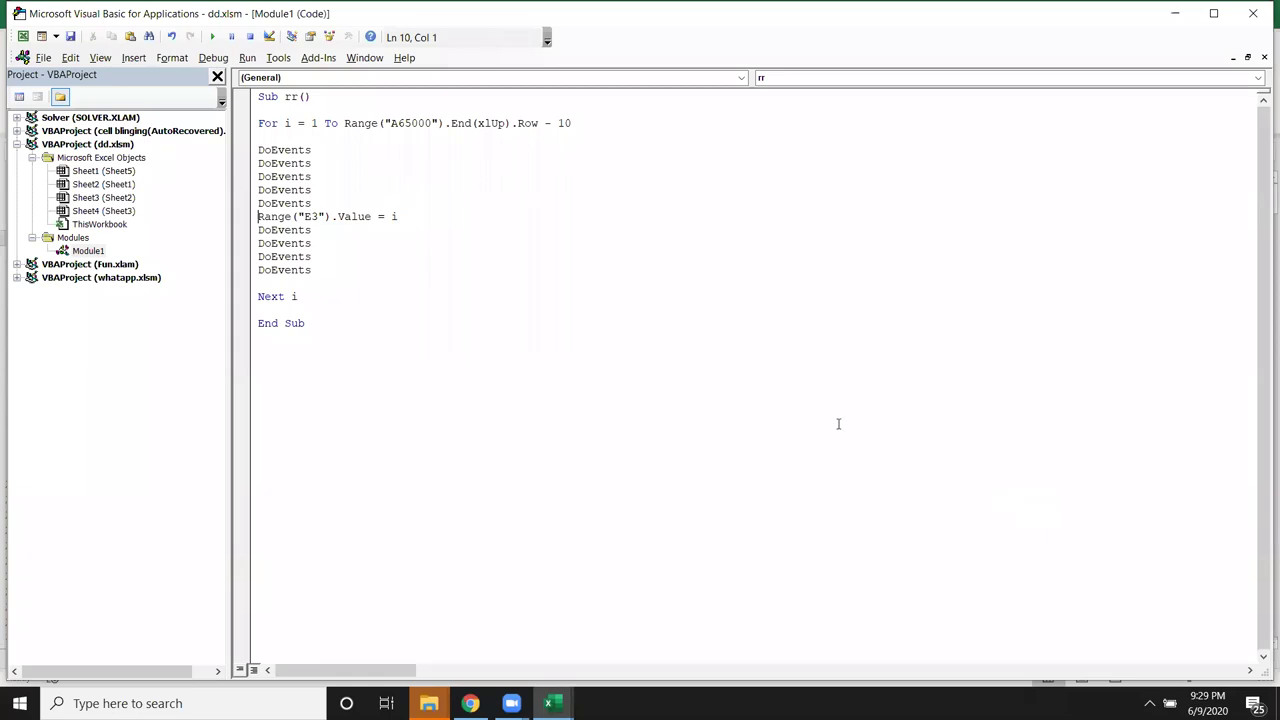
{"action": "left_click_drag", "start_coordinate": [328, 268], "coordinate": [270, 243]}
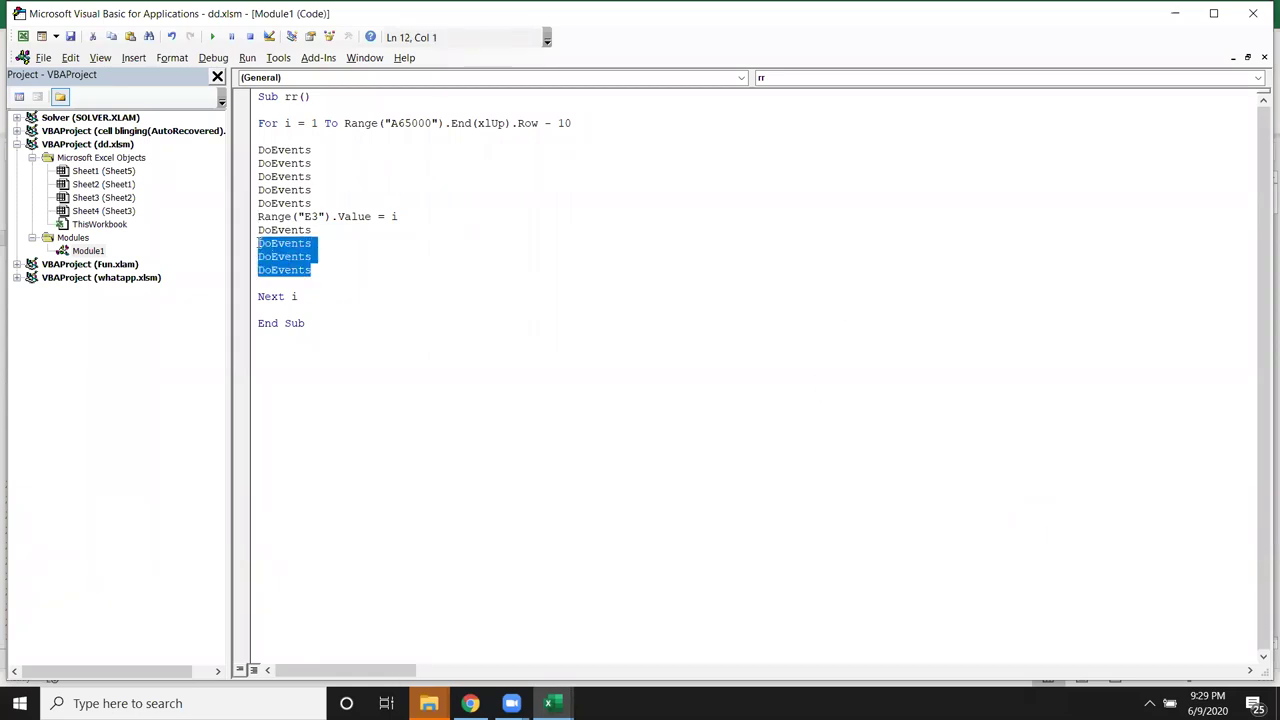
{"action": "left_click", "coordinate": [393, 322]}
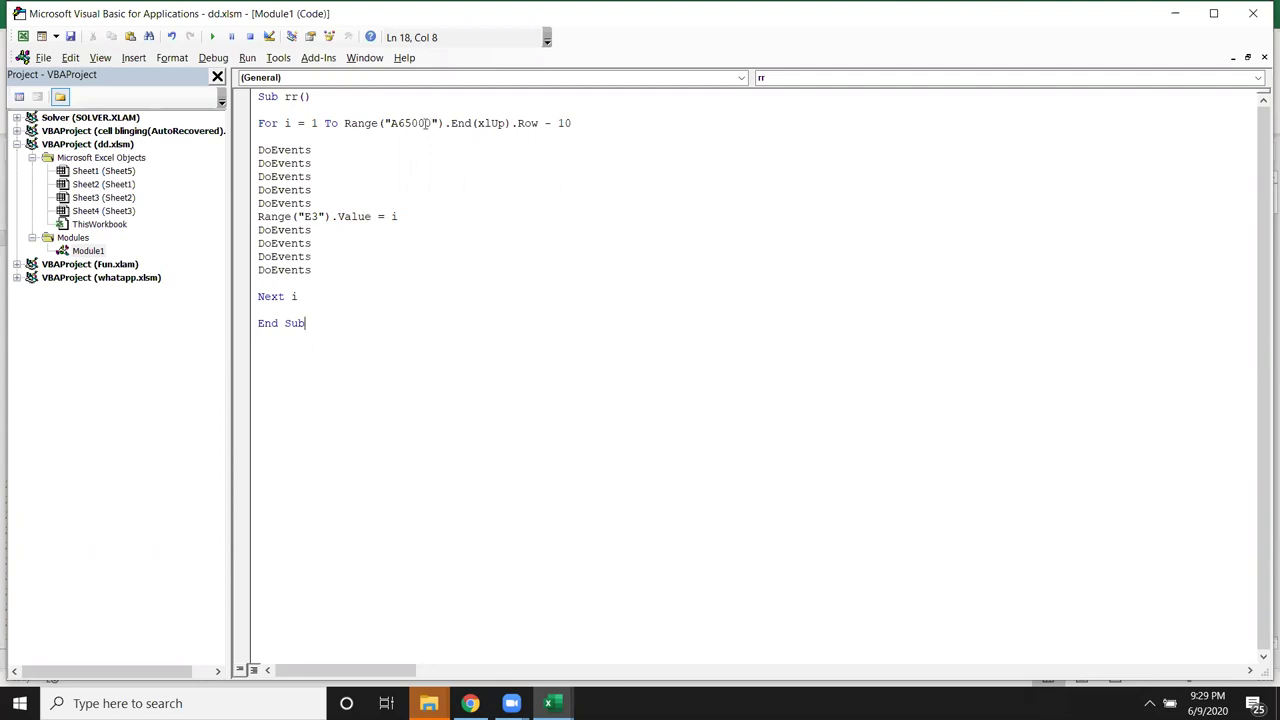
{"action": "key", "text": "alt+Left"}
{"action": "key", "text": "alt+F11"}
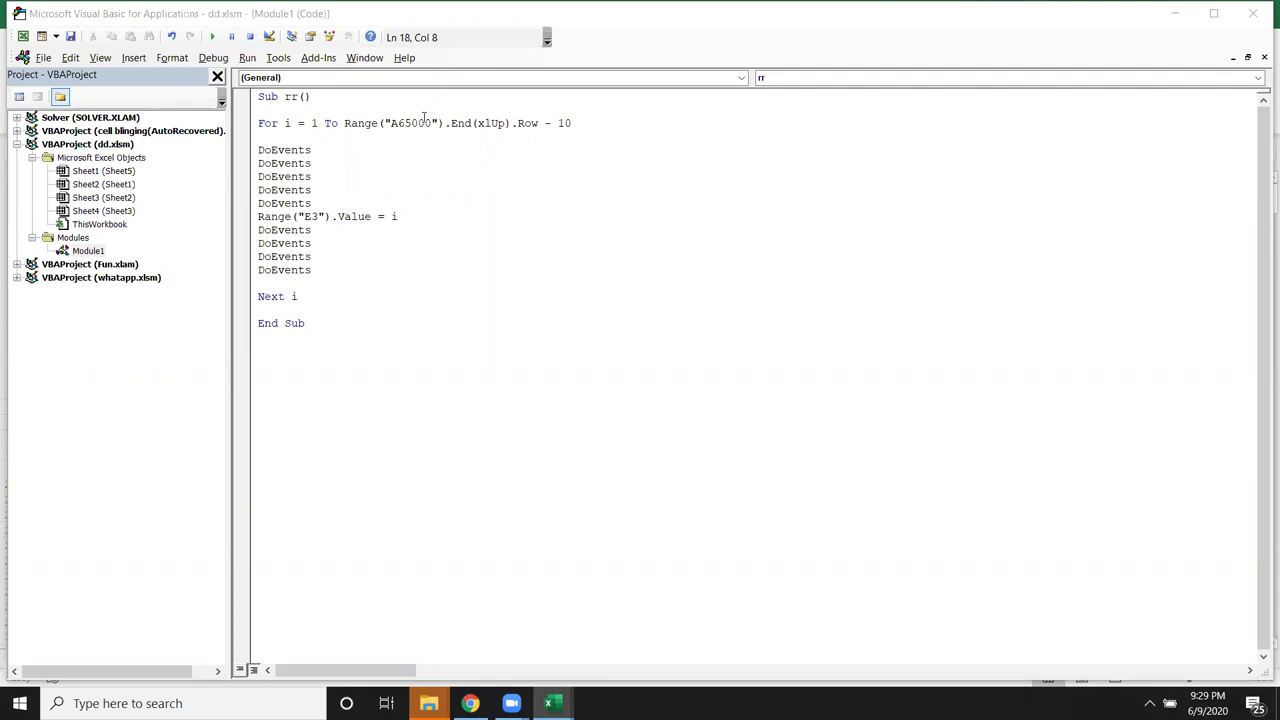
{"action": "left_click", "coordinate": [942, 377]}
{"action": "key", "text": "alt+Tab"}
{"action": "key", "text": "alt+Tab"}
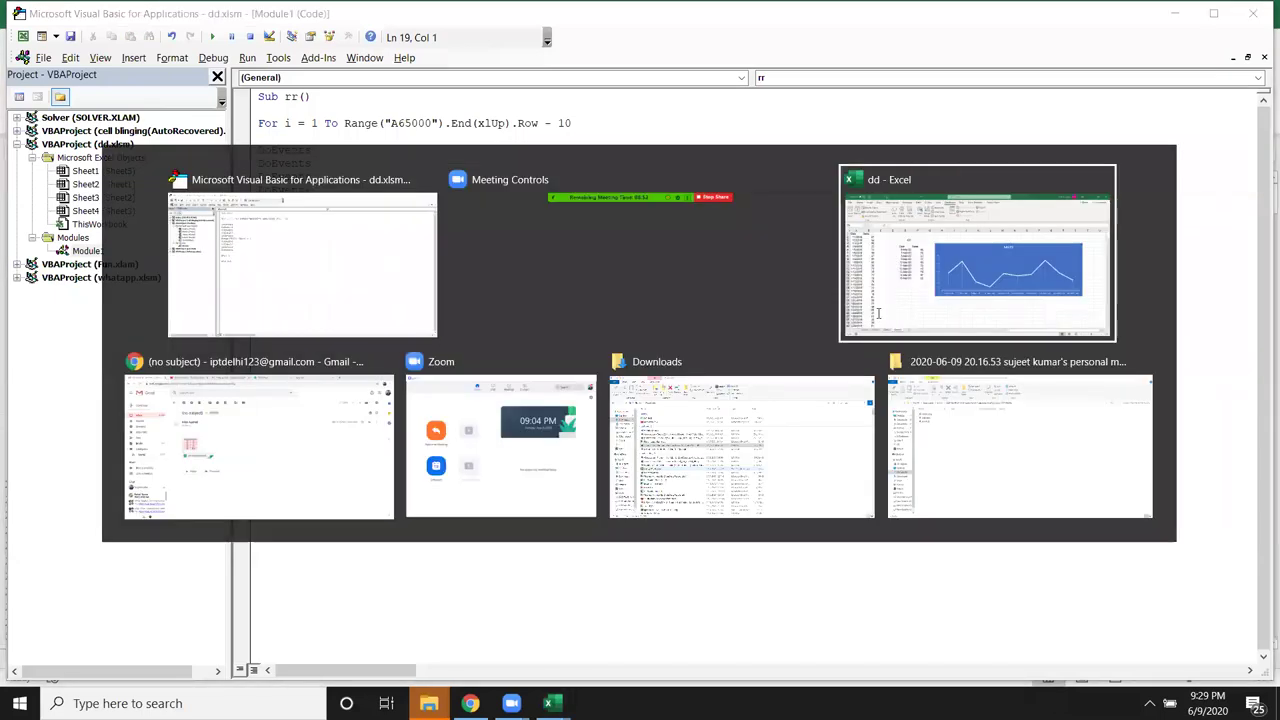
Insert an ActiveX toggle button drawn over cell F3 above the chart
{"action": "left_click", "coordinate": [237, 502]}
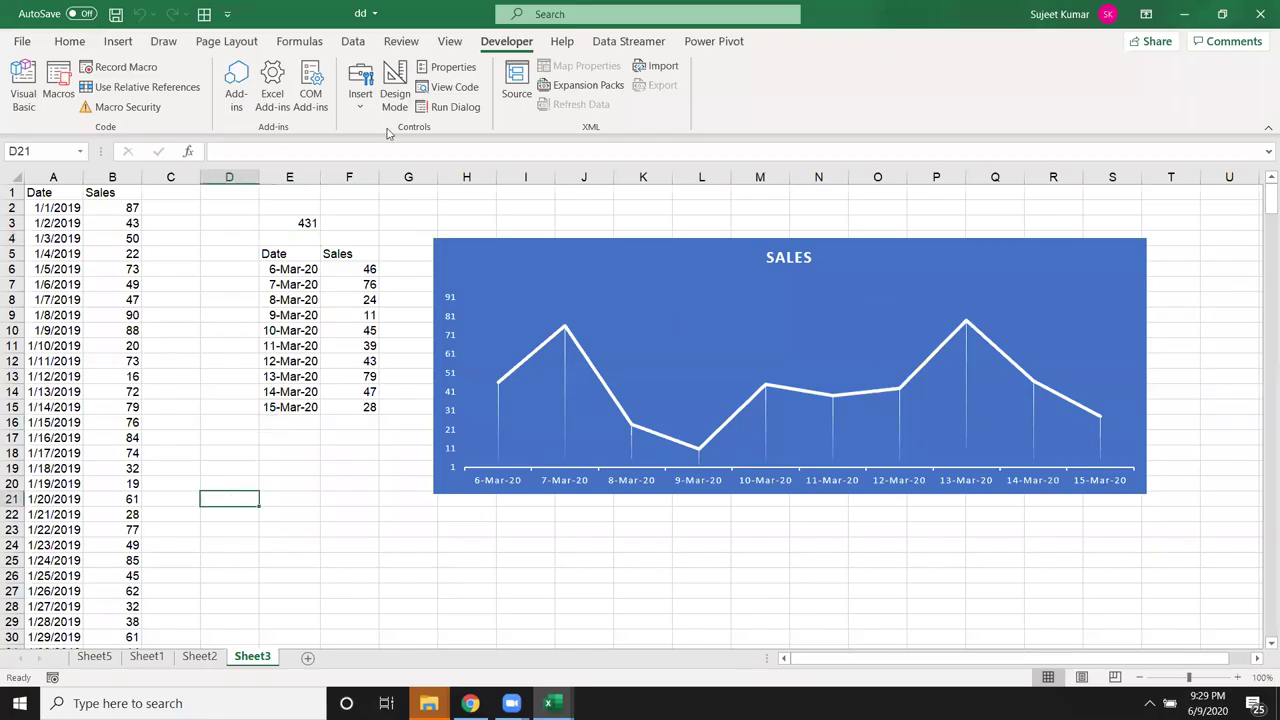
{"action": "left_click", "coordinate": [366, 100]}
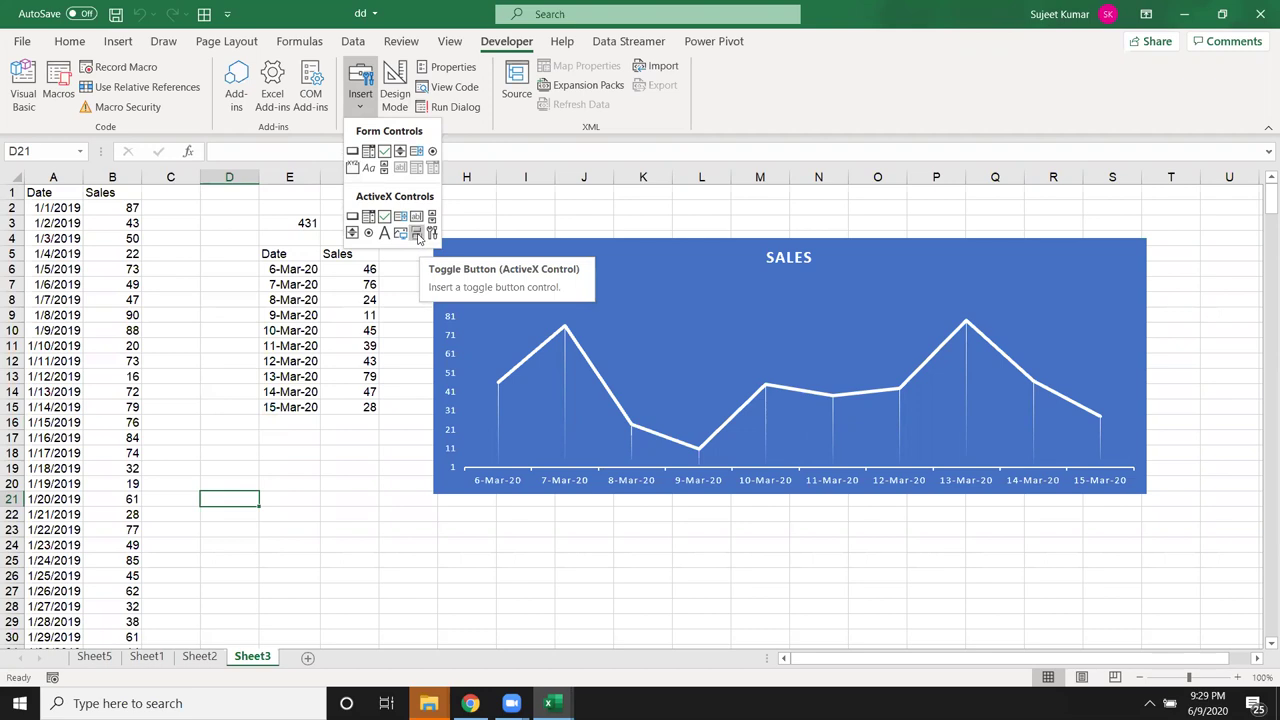
{"action": "left_click", "coordinate": [418, 236]}
{"action": "mouse_move", "coordinate": [349, 207]}
{"action": "left_mouse_down"}
{"action": "mouse_move", "coordinate": [380, 236]}
{"action": "mouse_move", "coordinate": [432, 229]}
{"action": "left_mouse_up"}
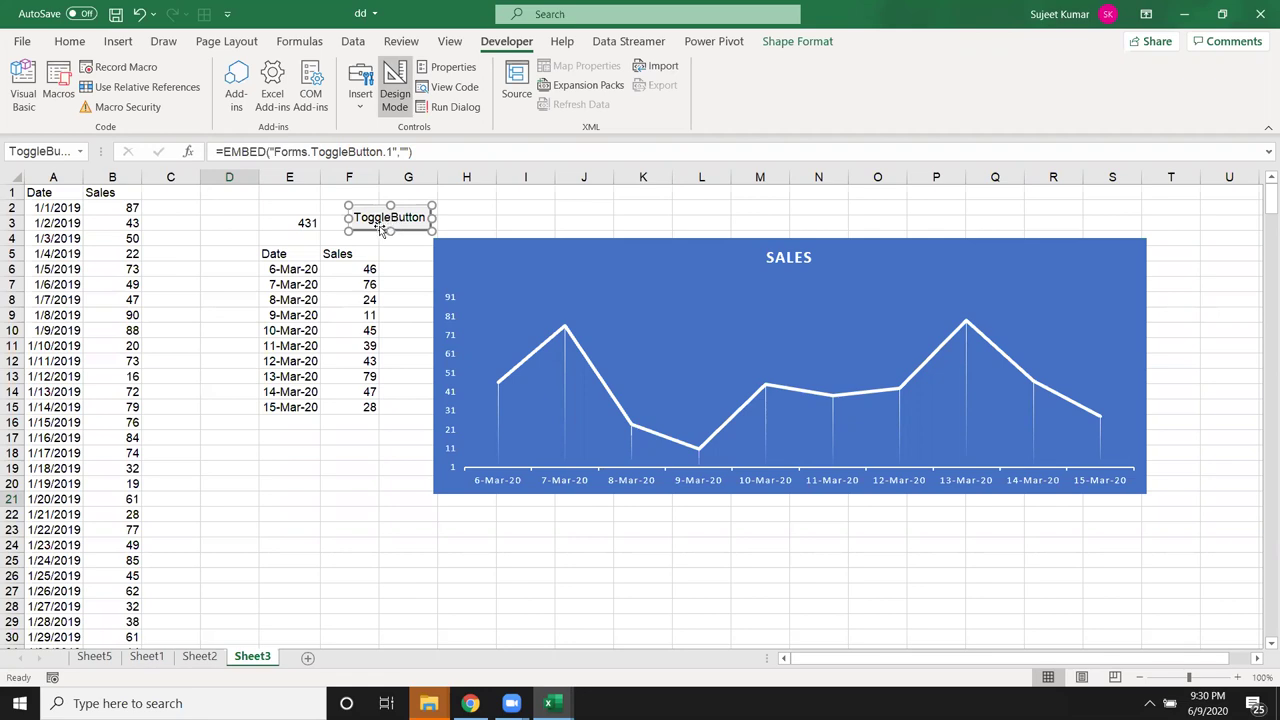
Caption the toggle button 'Play/Stop' and open its empty ToggleButton1_Click procedure
{"action": "right_click", "coordinate": [380, 232]}
{"action": "mouse_move", "coordinate": [460, 364]}
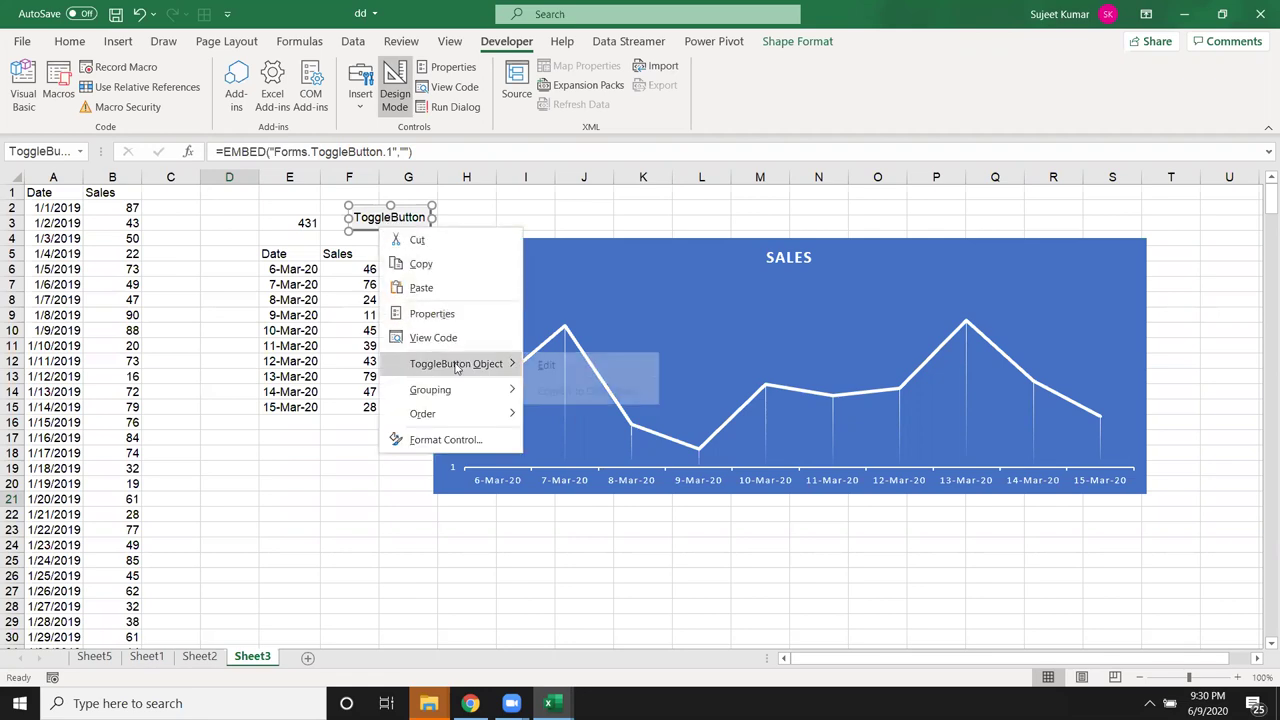
{"action": "left_click", "coordinate": [562, 365]}
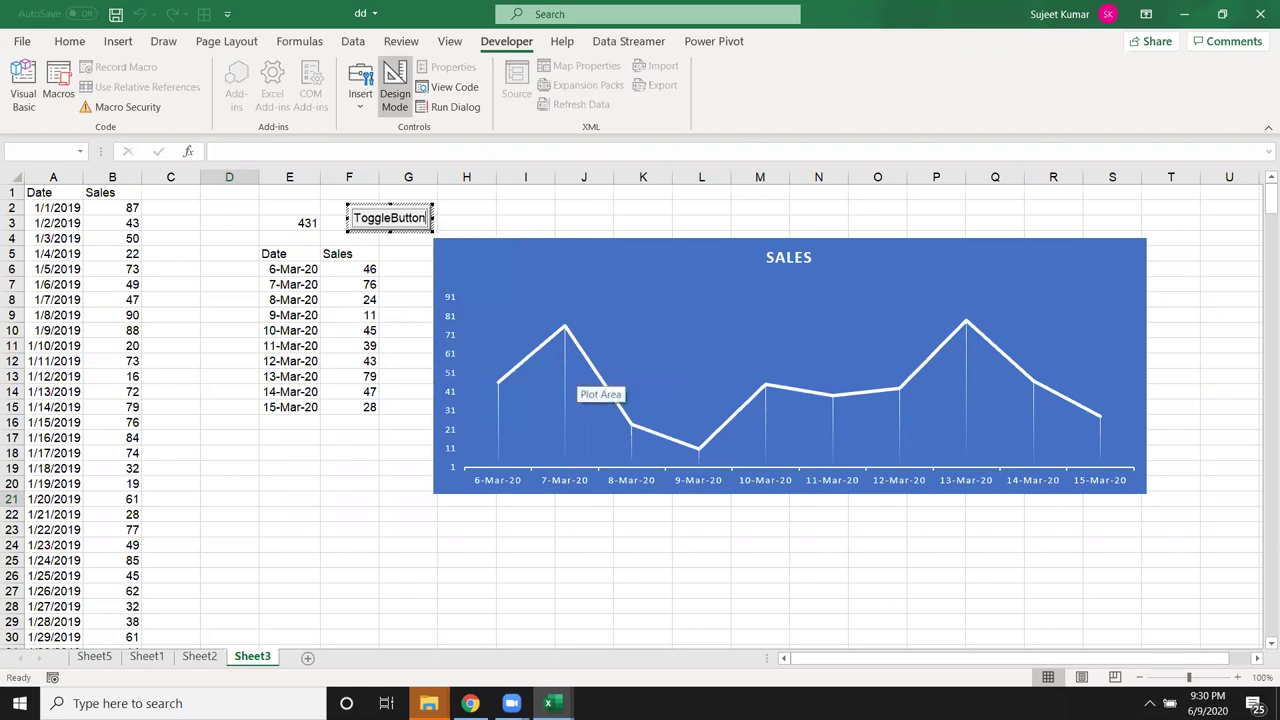
{"action": "key", "text": "BackSpace"}
{"action": "type", "text": "Play/S"}
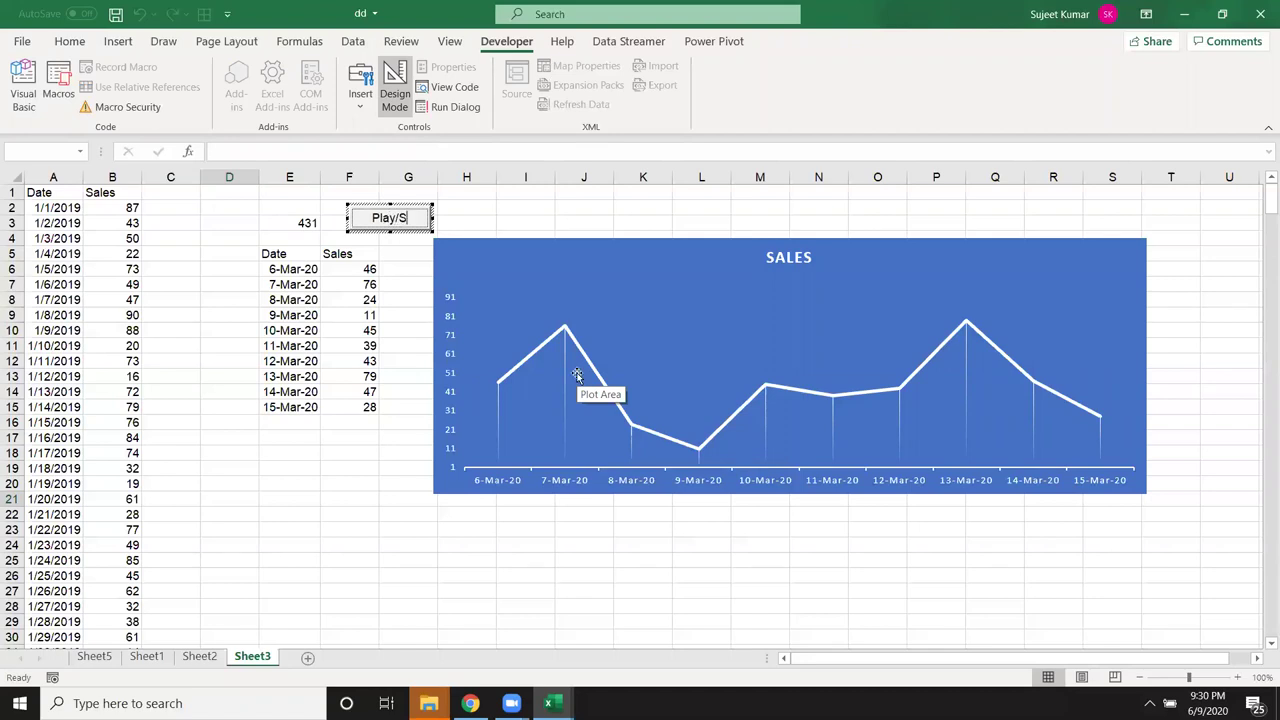
{"action": "type", "text": "o"}
{"action": "key", "text": "BackSpace"}
{"action": "type", "text": "to"}
{"action": "type", "text": "t"}
{"action": "key", "text": "BackSpace"}
{"action": "type", "text": "p"}
{"action": "left_click", "coordinate": [336, 374]}
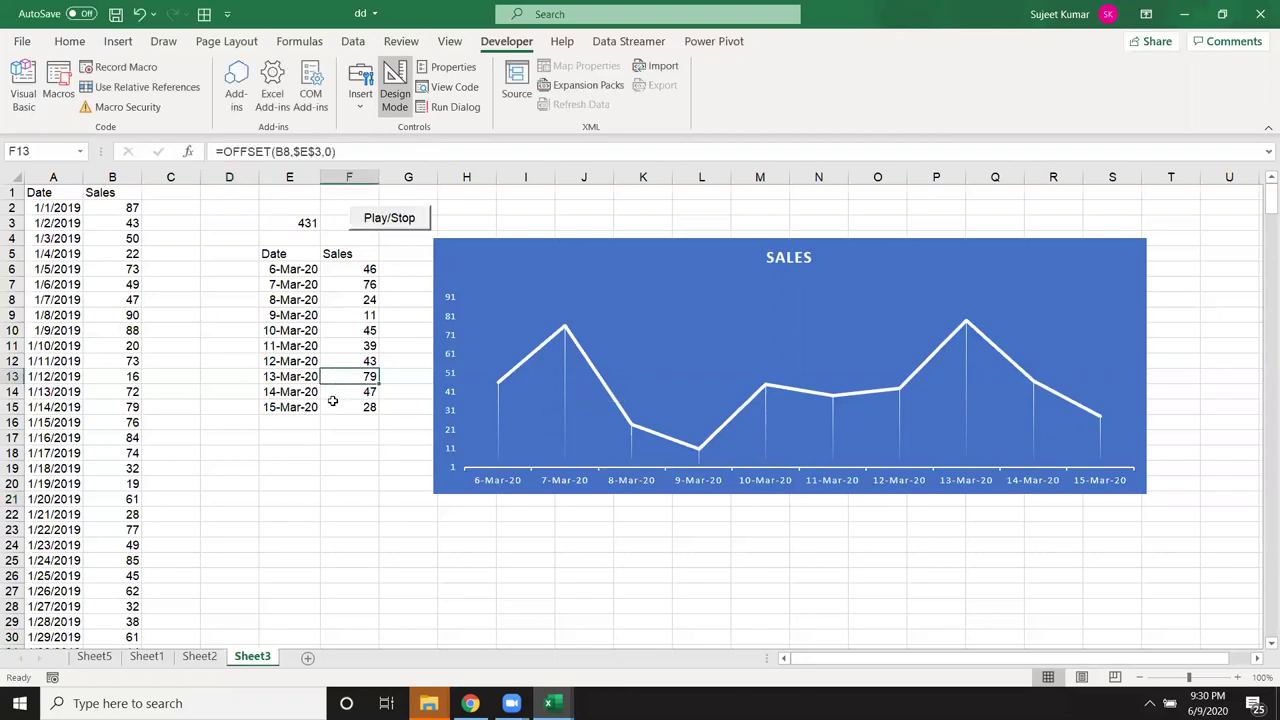
{"action": "left_click", "coordinate": [377, 226]}
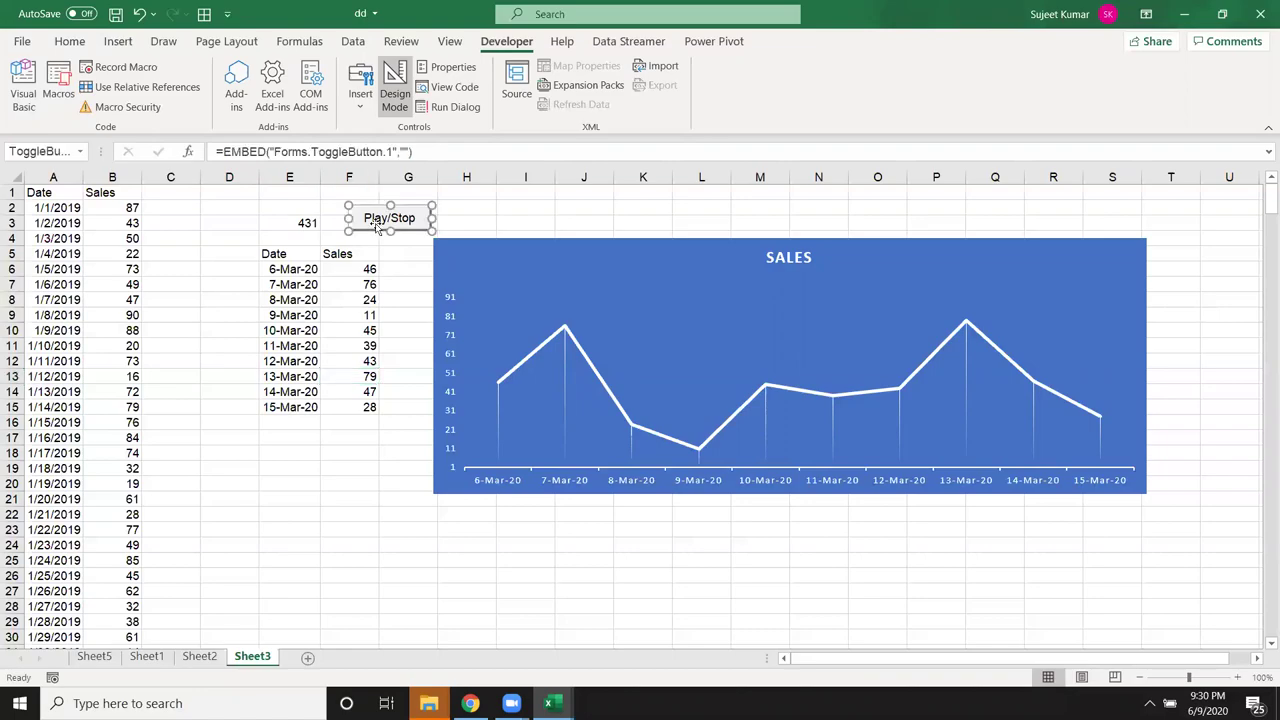
{"action": "double_click", "coordinate": [377, 226]}
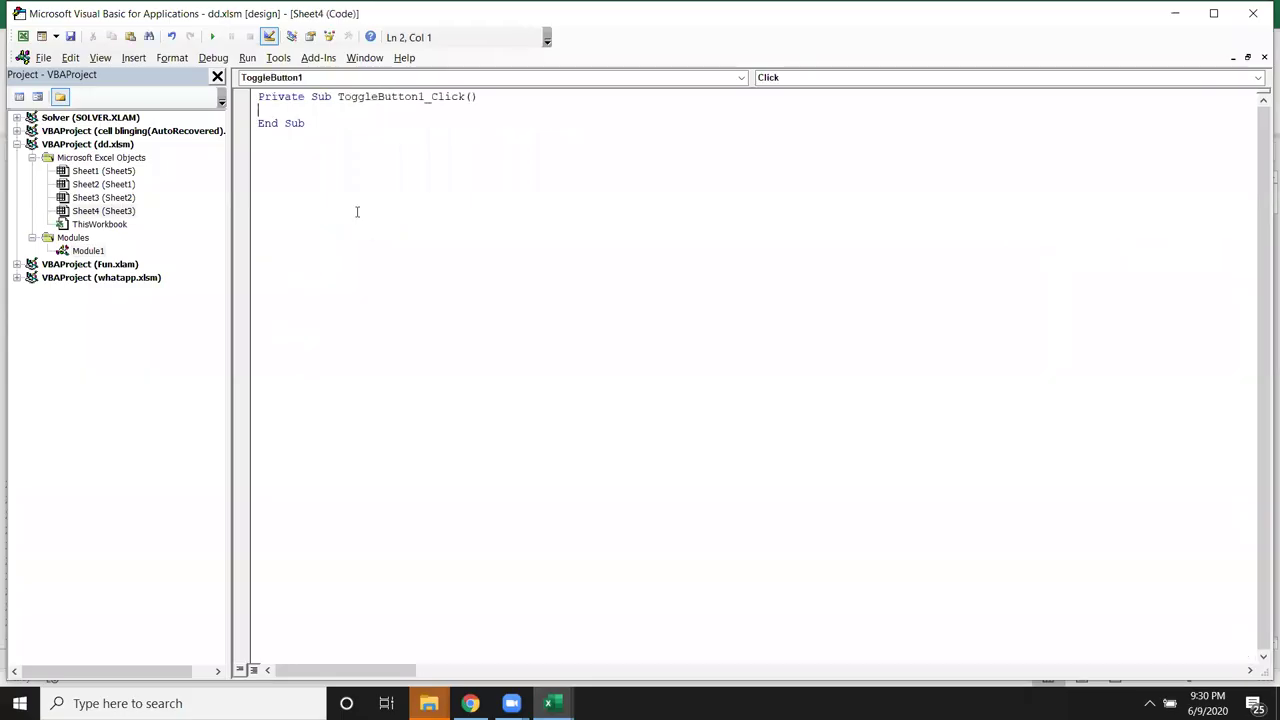
Write MsgBox Sheet4.ToggleButton1.Value inside the ToggleButton1_Click procedure
{"action": "key", "text": "Return"}
{"action": "type", "text": "msgbo"}
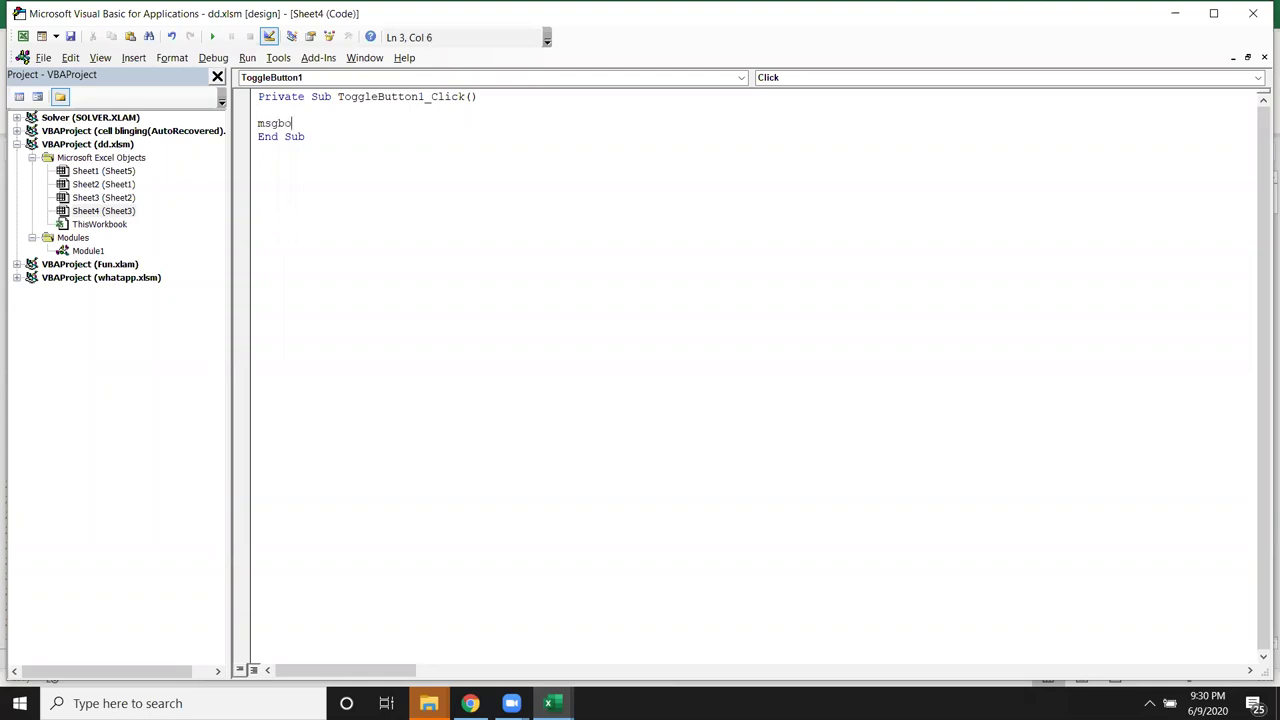
{"action": "type", "text": "x sheet4"}
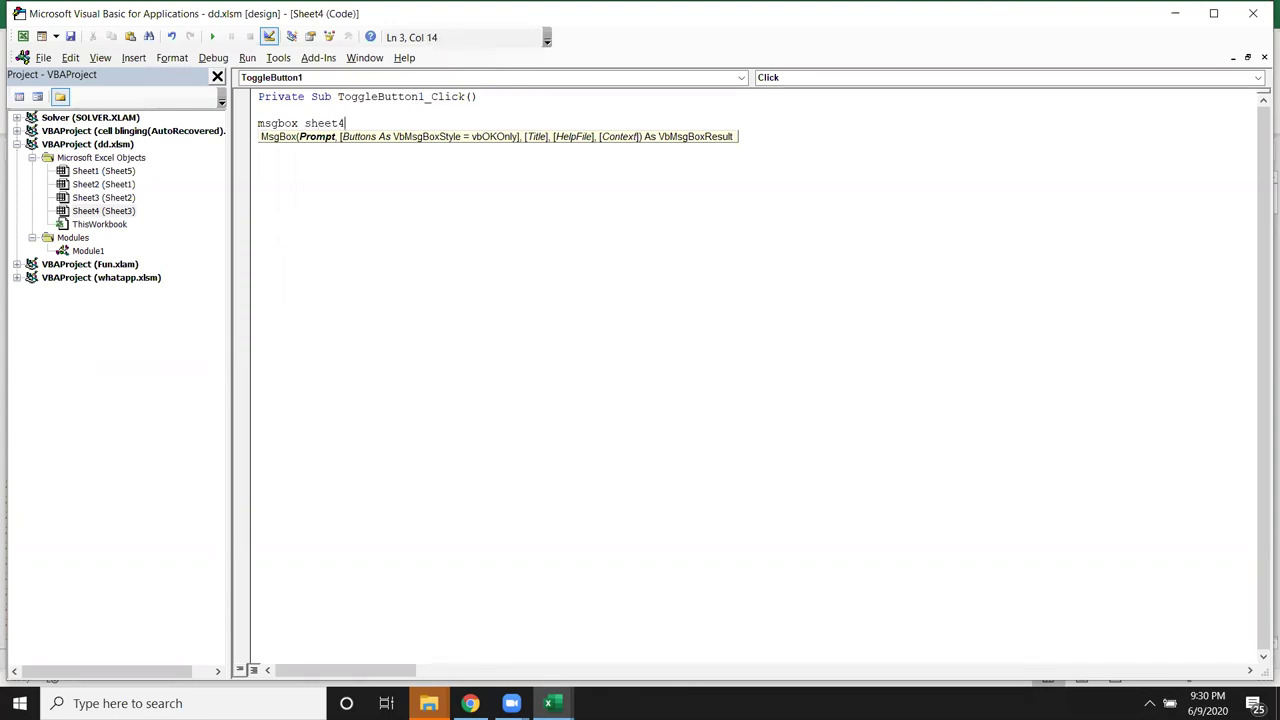
{"action": "type", "text": ".t"}
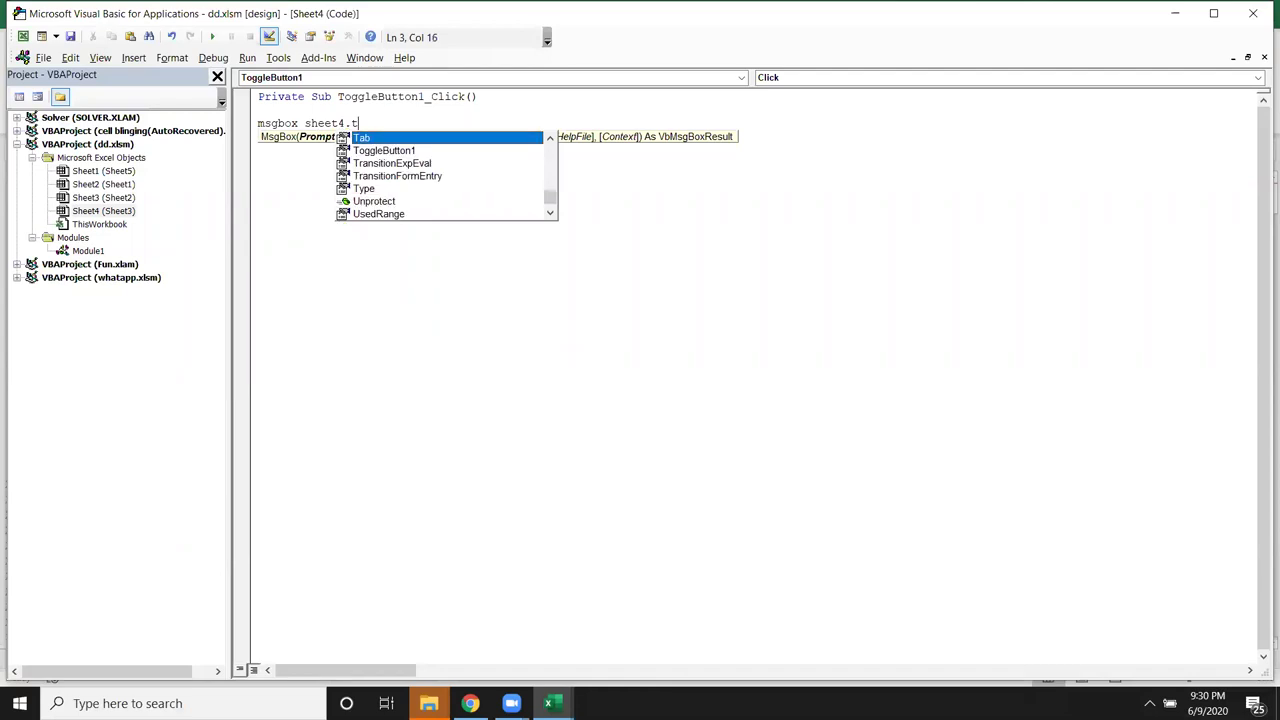
{"action": "type", "text": "o"}
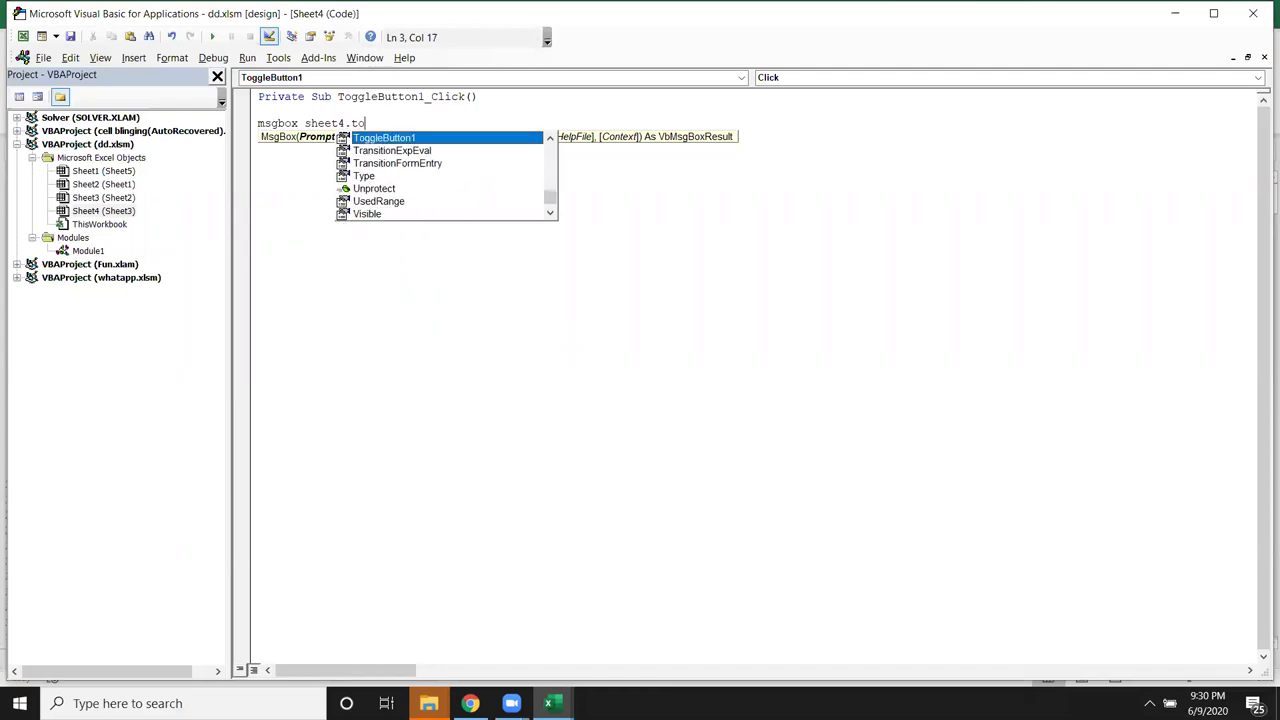
{"action": "type", "text": ".v"}
{"action": "key", "text": "Tab"}
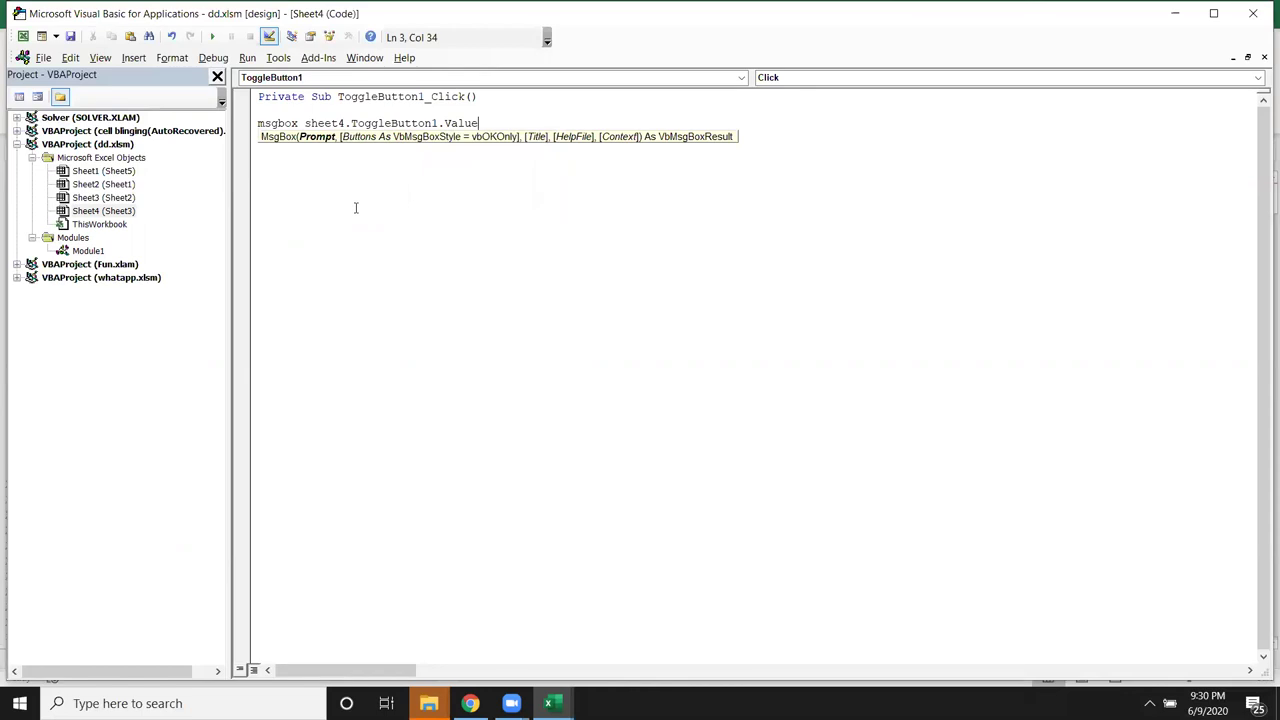
{"action": "left_click", "coordinate": [377, 217]}
Turn off Design Mode and press Play/Stop twice, confirming True then False
{"action": "key", "text": "alt+F11"}
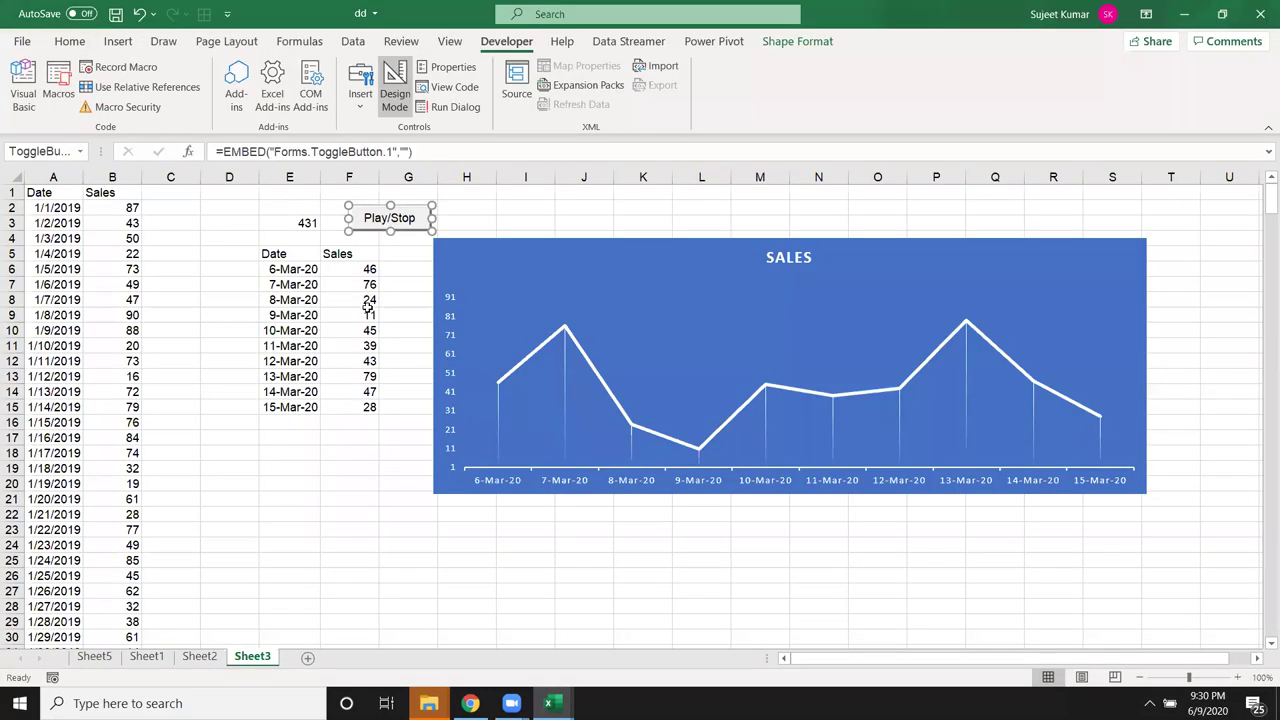
{"action": "left_click", "coordinate": [391, 110]}
{"action": "left_click", "coordinate": [391, 221]}
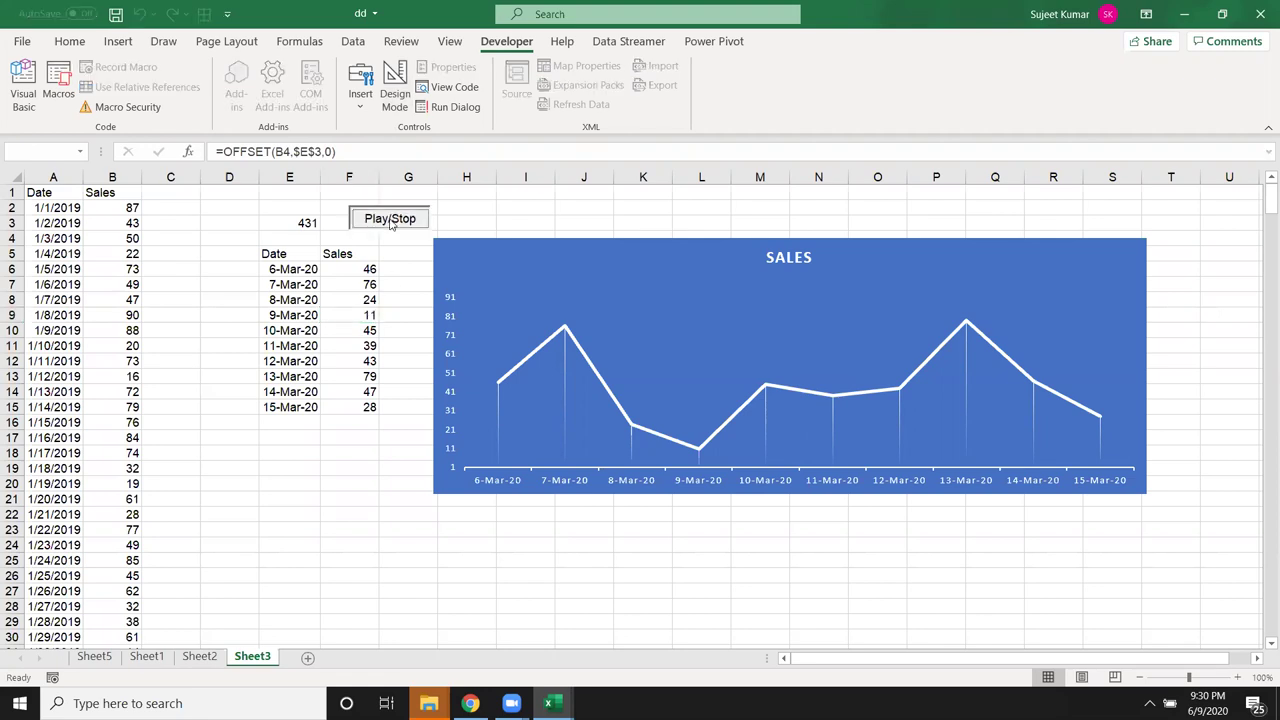
{"action": "left_click", "coordinate": [650, 407]}
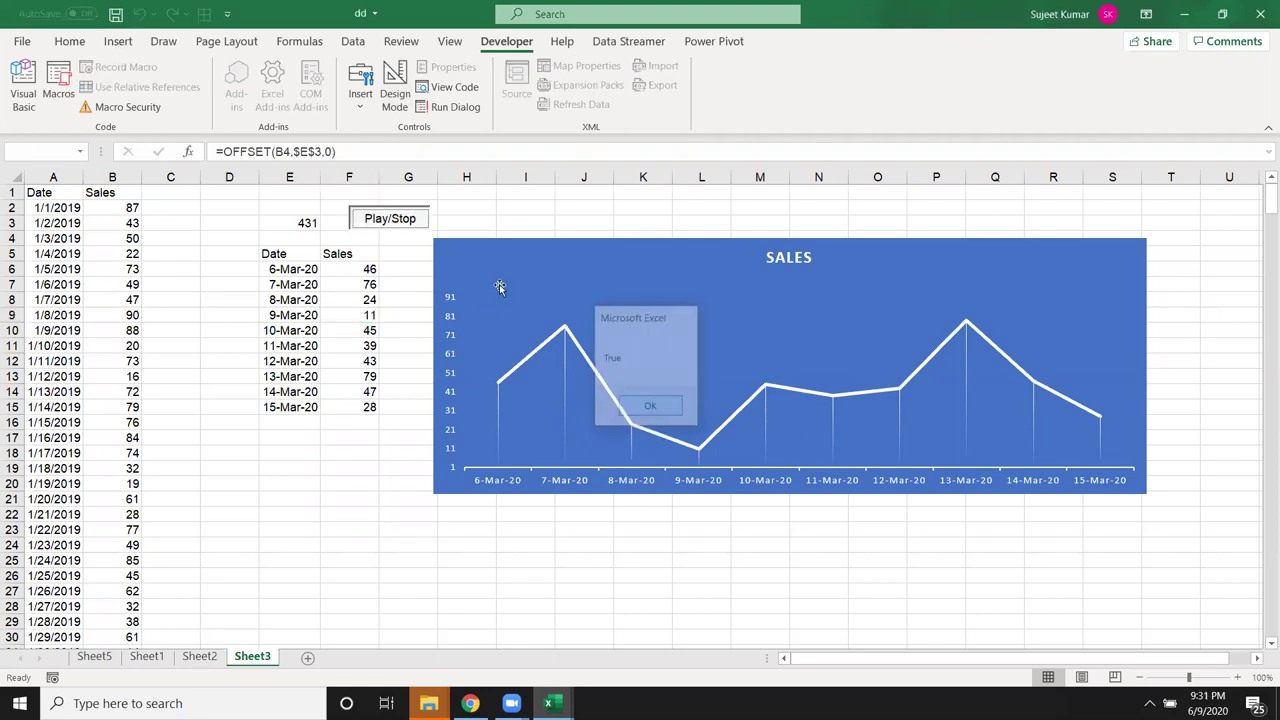
{"action": "left_click", "coordinate": [395, 222]}
{"action": "left_click", "coordinate": [645, 408]}
{"action": "left_click", "coordinate": [372, 286]}
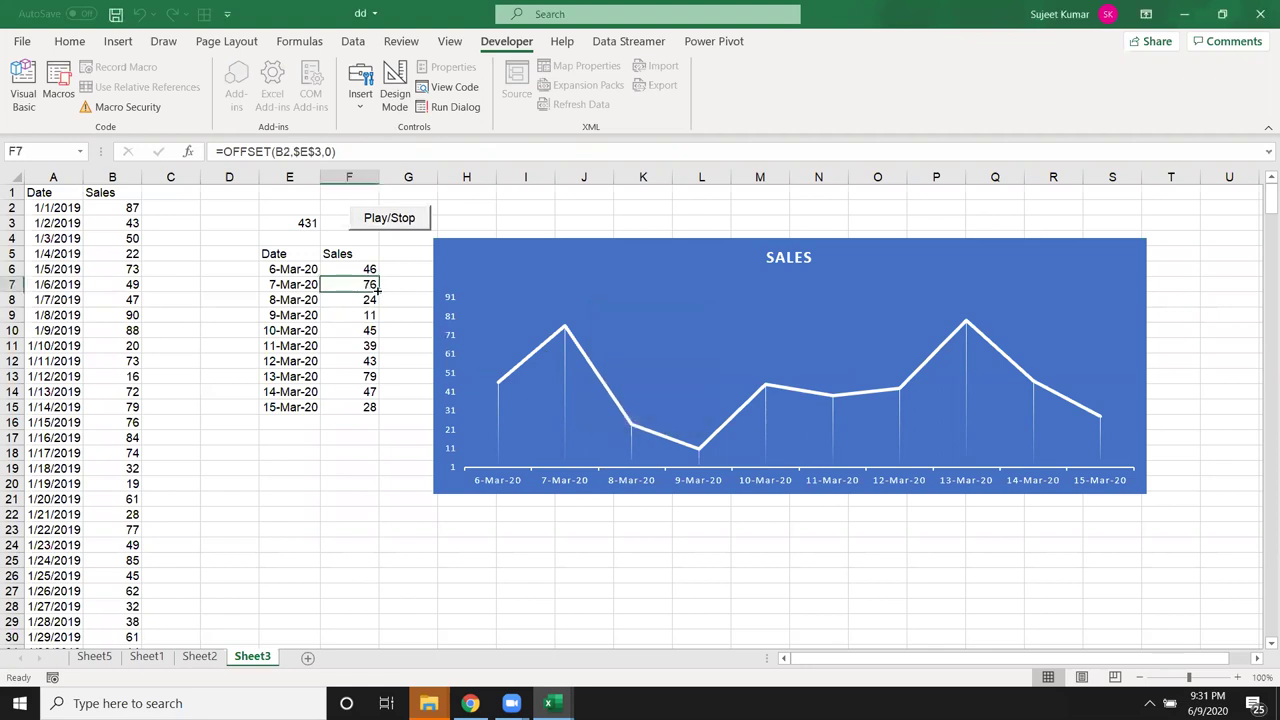
{"action": "key", "text": "alt+F11"}
Replace the test MsgBox with the For…Next counting loop copied from Module1's rr macro
{"action": "left_click_drag", "start_coordinate": [484, 128], "coordinate": [253, 123]}
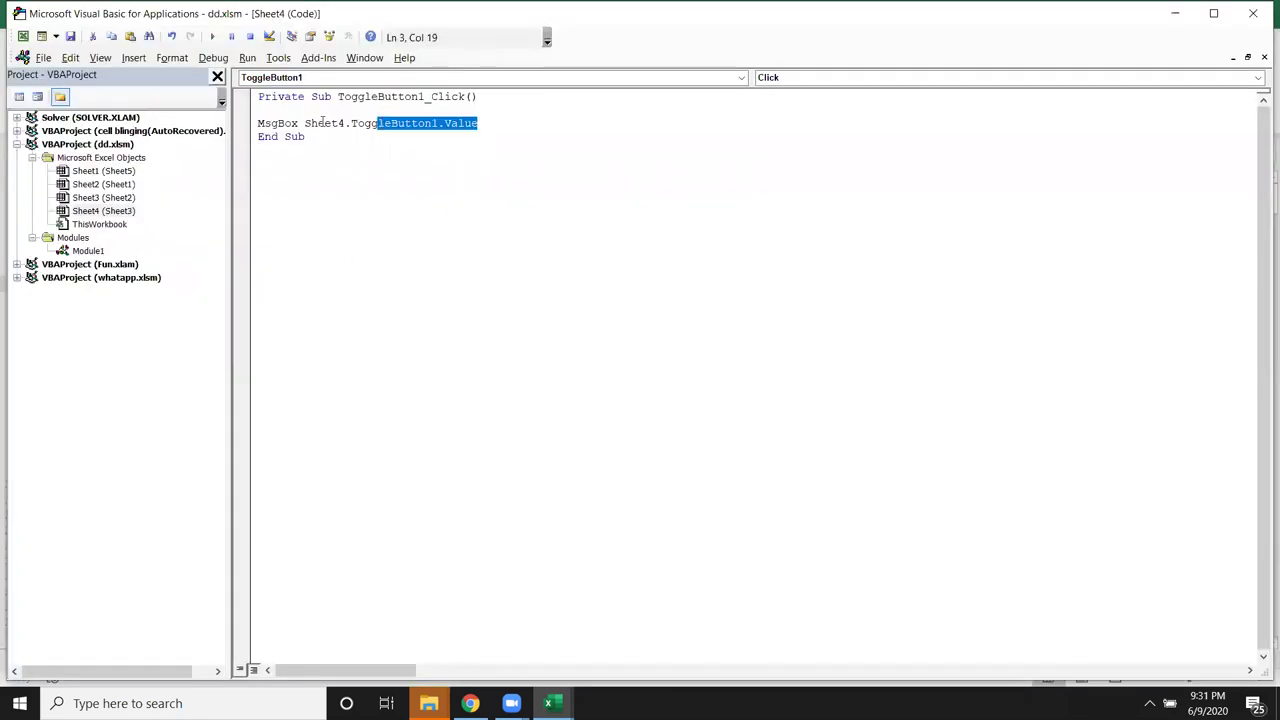
{"action": "key", "text": "Delete"}
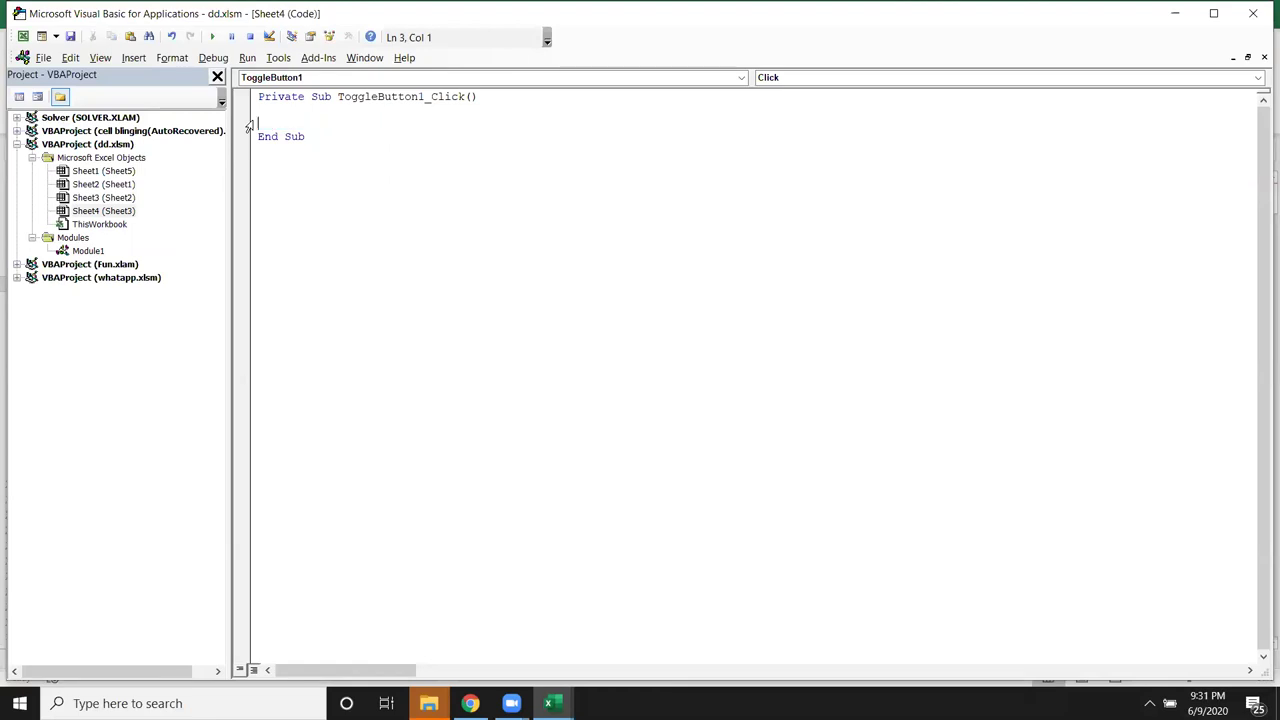
{"action": "double_click", "coordinate": [104, 251]}
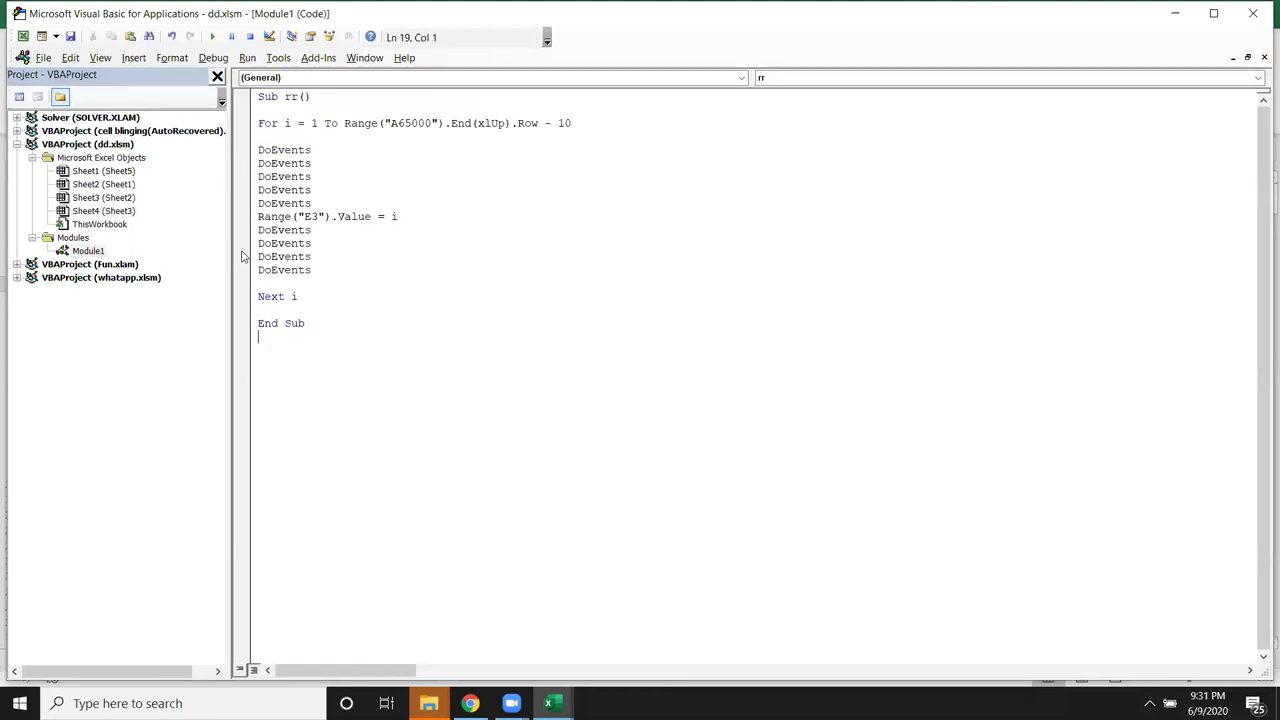
{"action": "left_click_drag", "start_coordinate": [326, 297], "coordinate": [257, 124]}
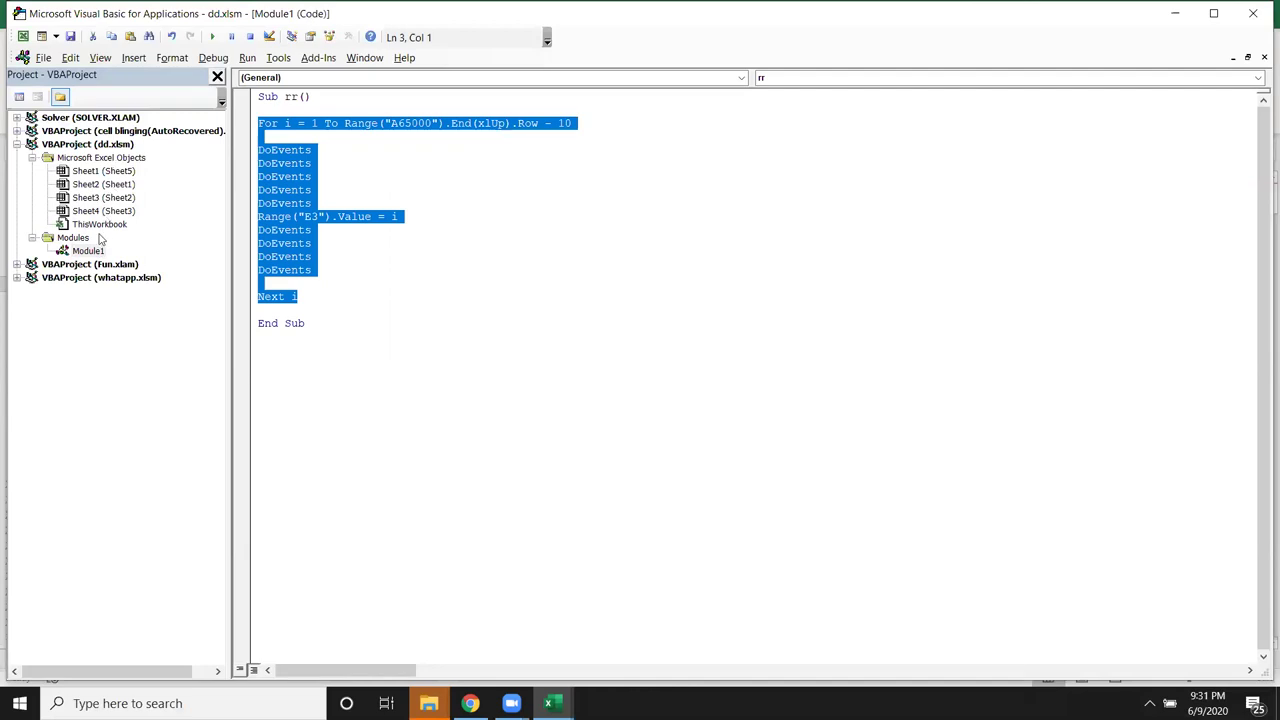
{"action": "double_click", "coordinate": [118, 211]}
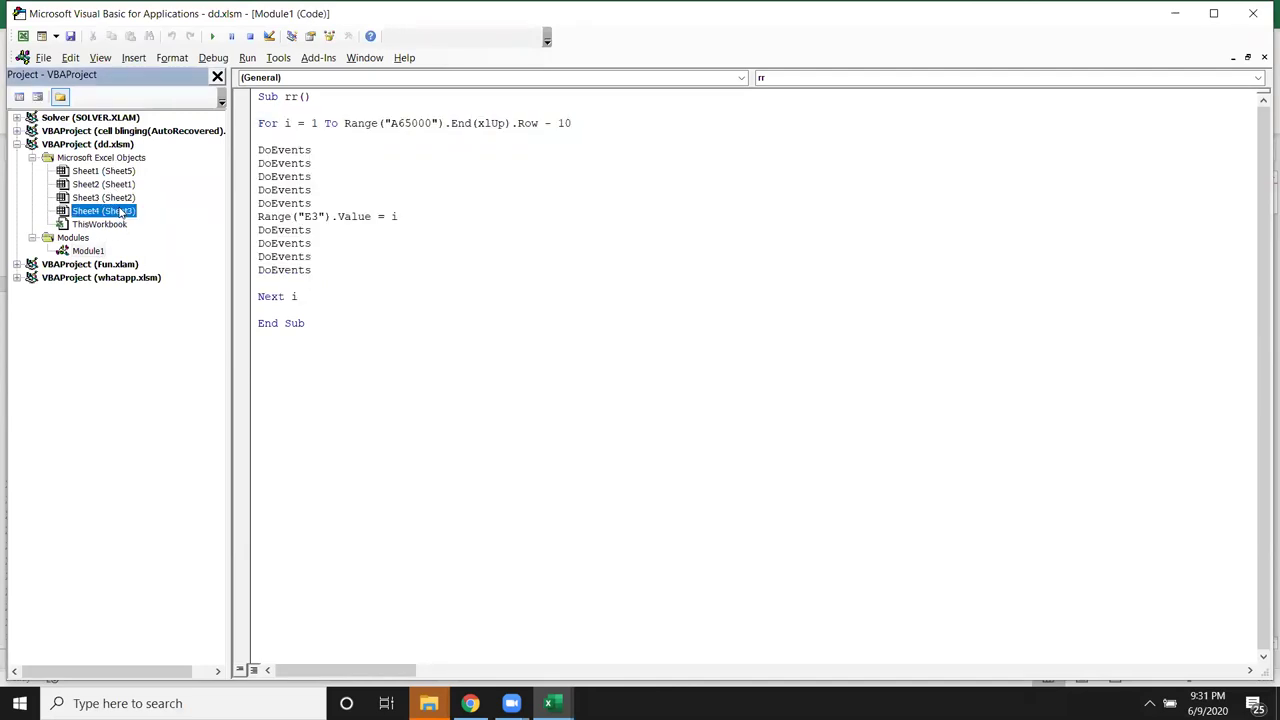
{"action": "type", "text": "For i = 1 To Range(\"A65000\").End(xlUp).Row - 10  DoEvents DoEvents DoEvents DoEvents DoEvents Range(\"E3\").Value = i DoEvents DoEvents DoEvents DoEvents  Next i"}
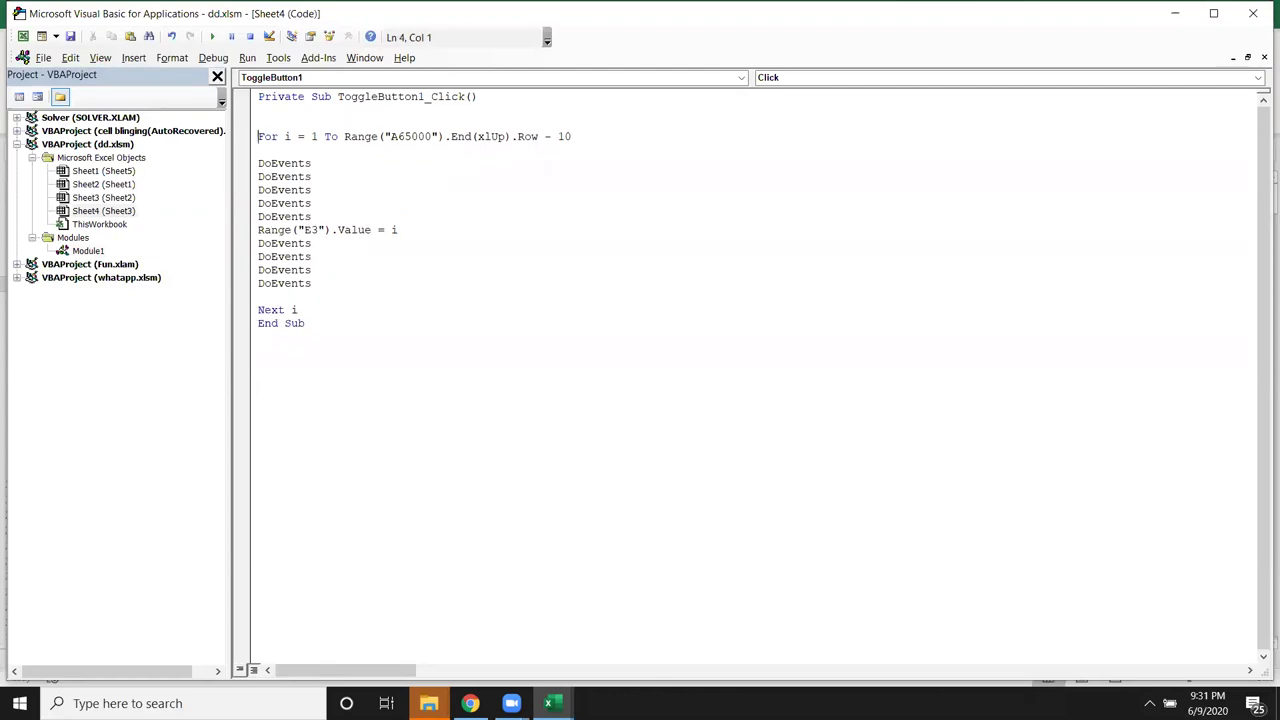
Wrap the loop in If Sheet4.ToggleButton1.Value = True Then … Else Exit Sub End If
{"action": "key", "text": "Return"}
{"action": "key", "text": "Return"}
{"action": "key", "text": "Up"}
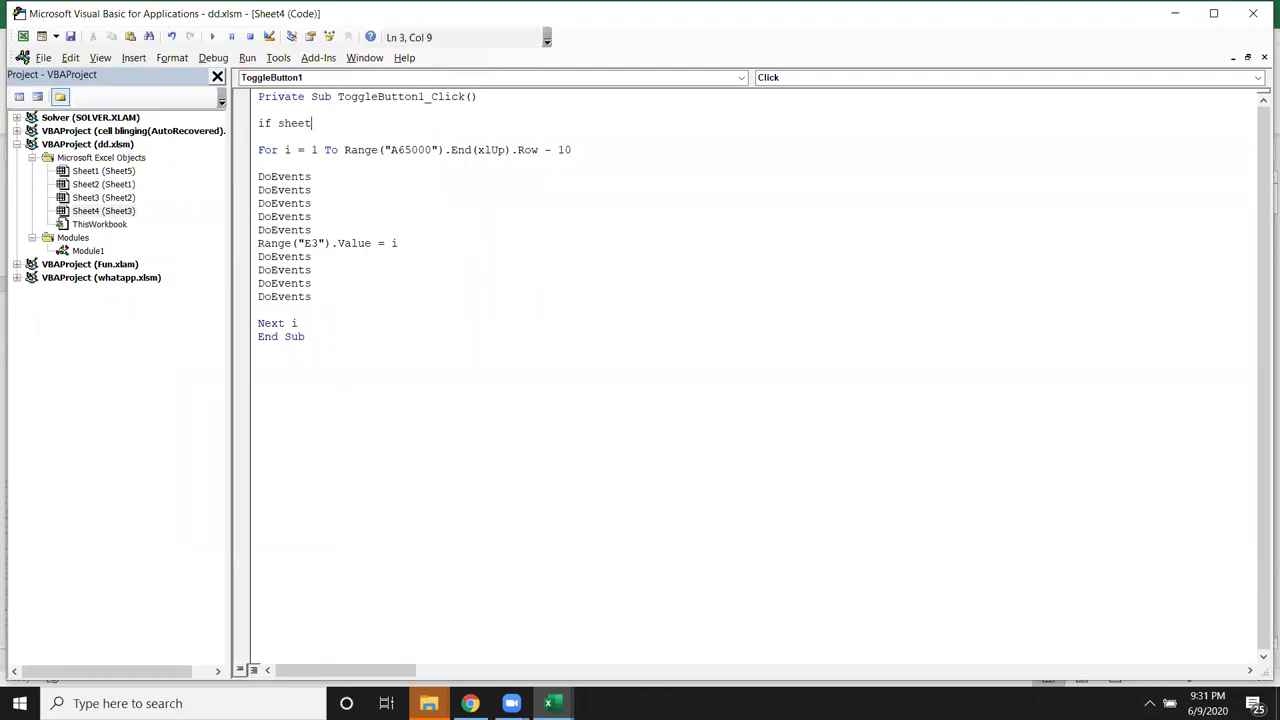
{"action": "type", "text": "4."}
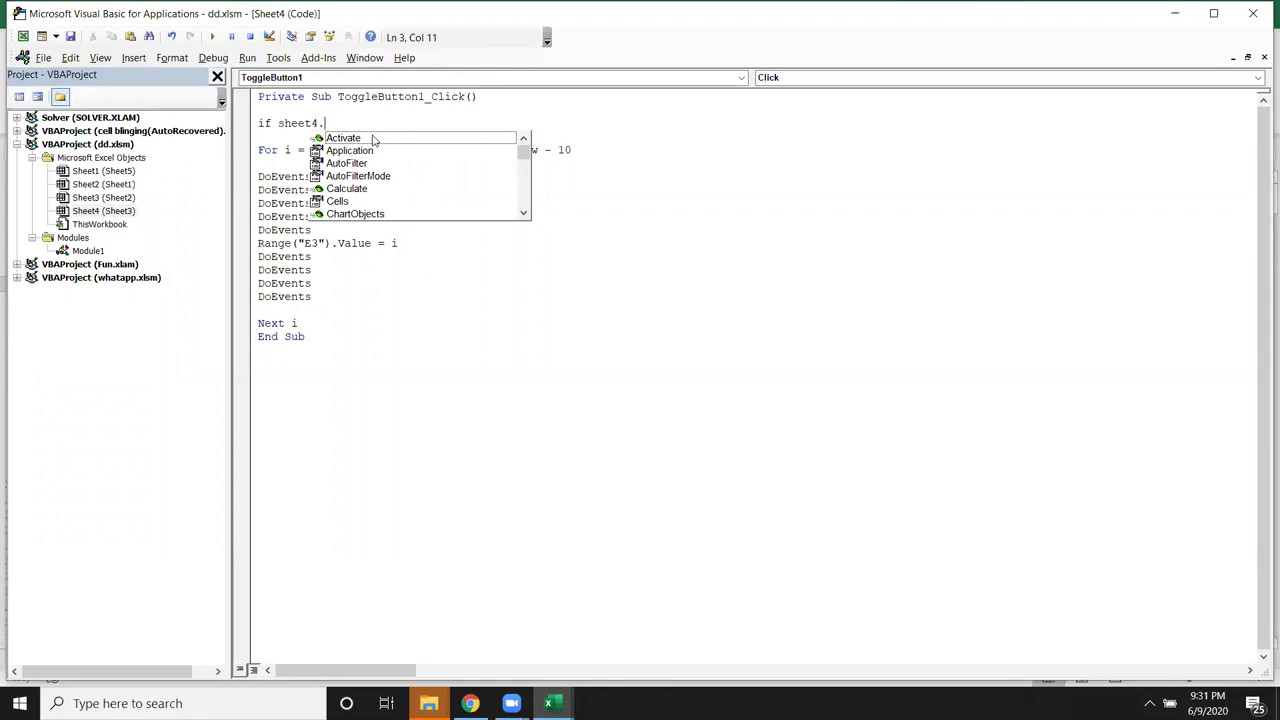
{"action": "type", "text": "to"}
{"action": "double_click", "coordinate": [373, 134]}
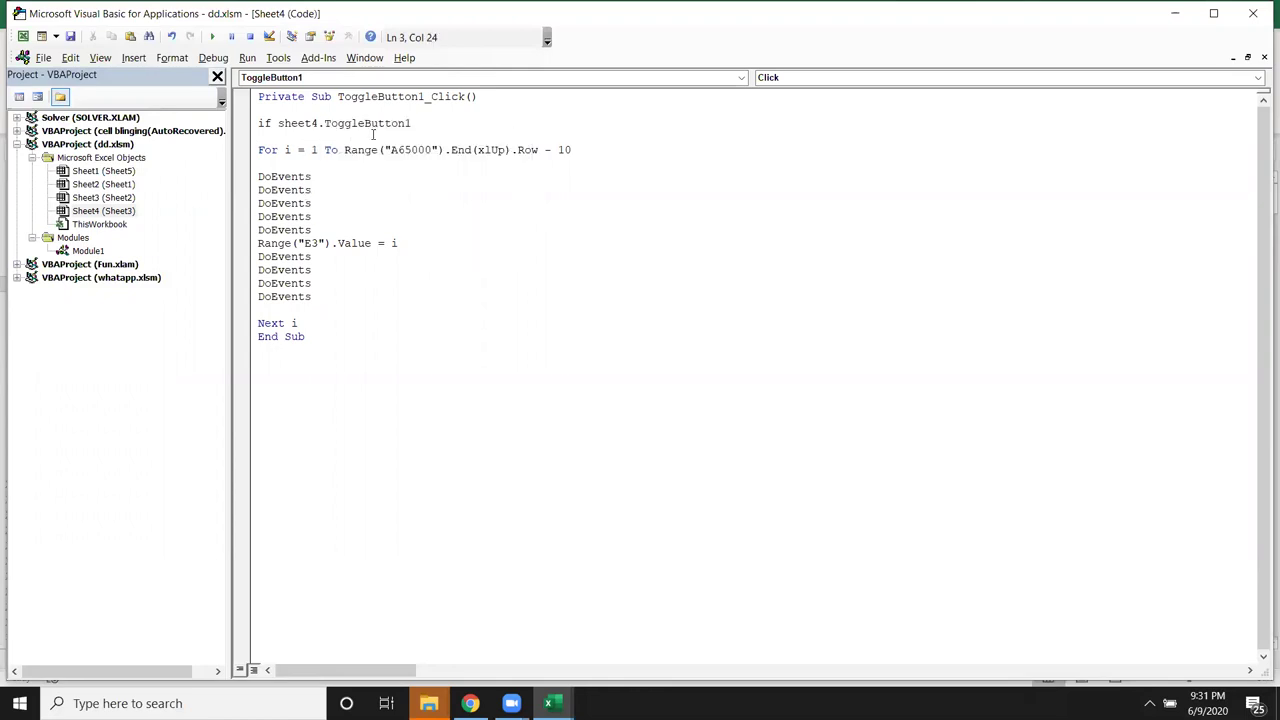
{"action": "type", "text": ".v"}
{"action": "key", "text": "Tab"}
{"action": "key", "text": "Down"}
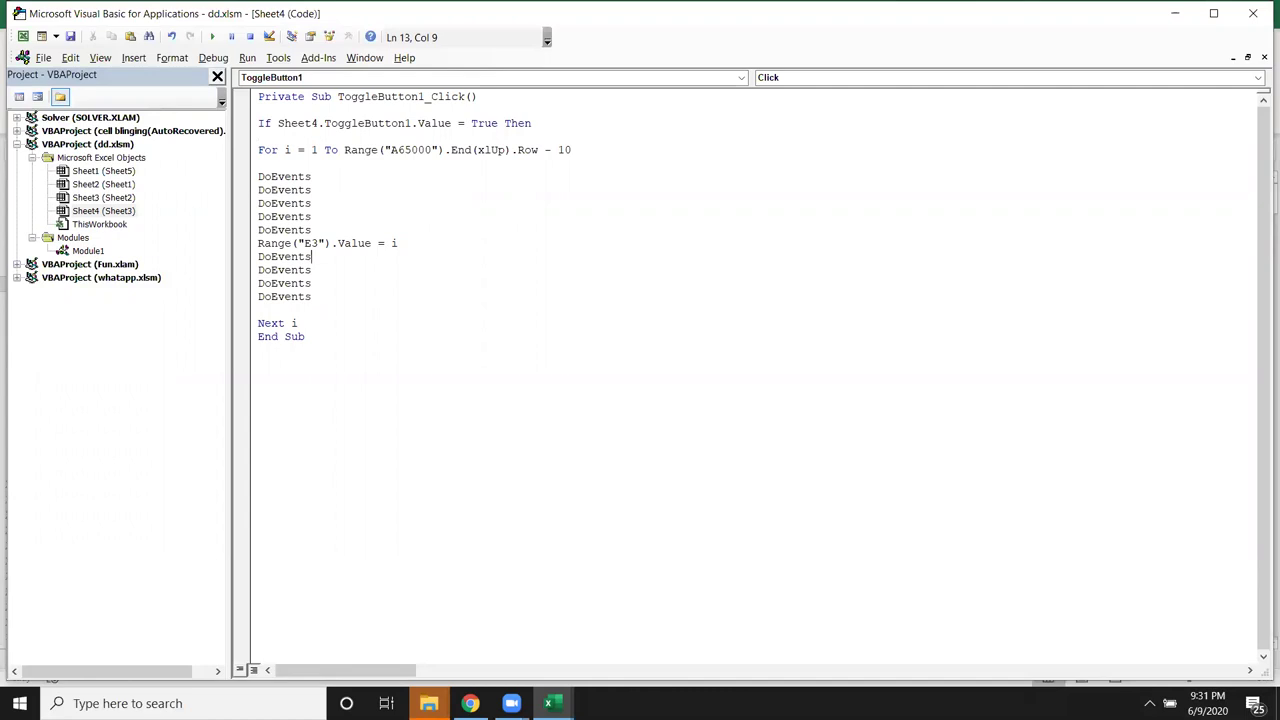
{"action": "key", "text": "Return"}
{"action": "key", "text": "Return"}
{"action": "type", "text": "exit sub"}
{"action": "key", "text": "Return"}
{"action": "key", "text": "Return"}
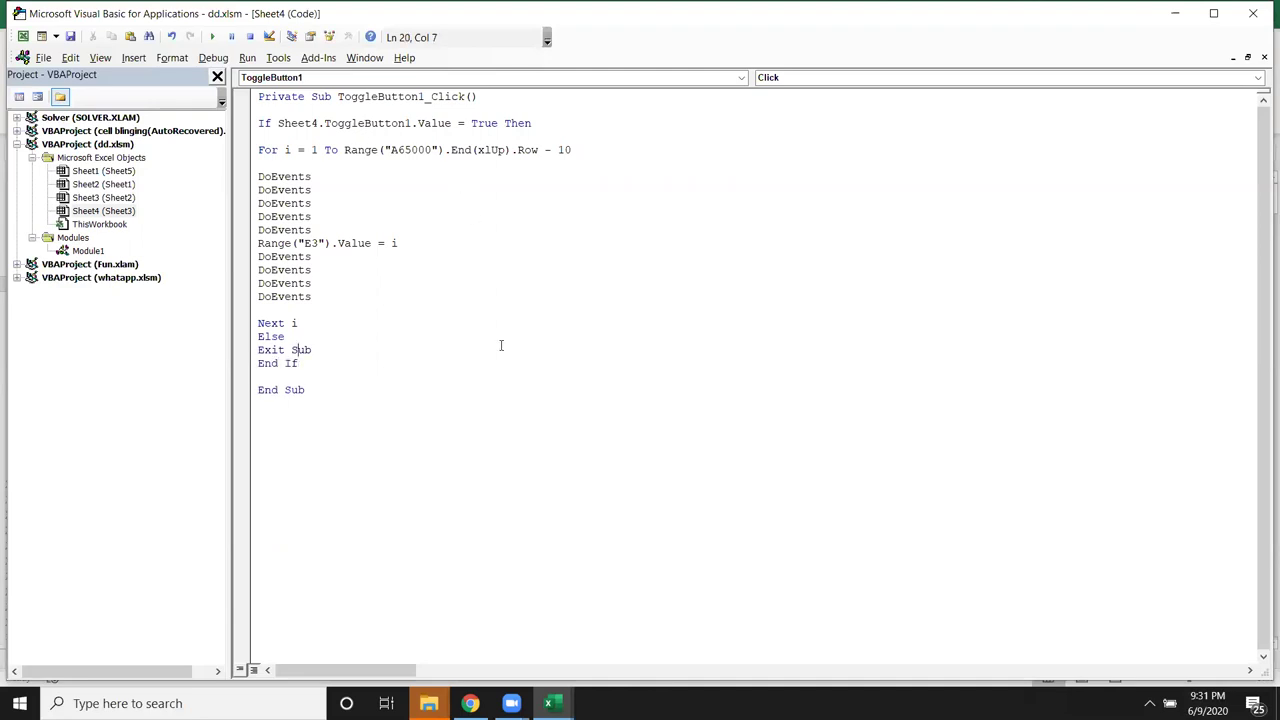
{"action": "key", "text": "End"}
{"action": "key", "text": "Up"}
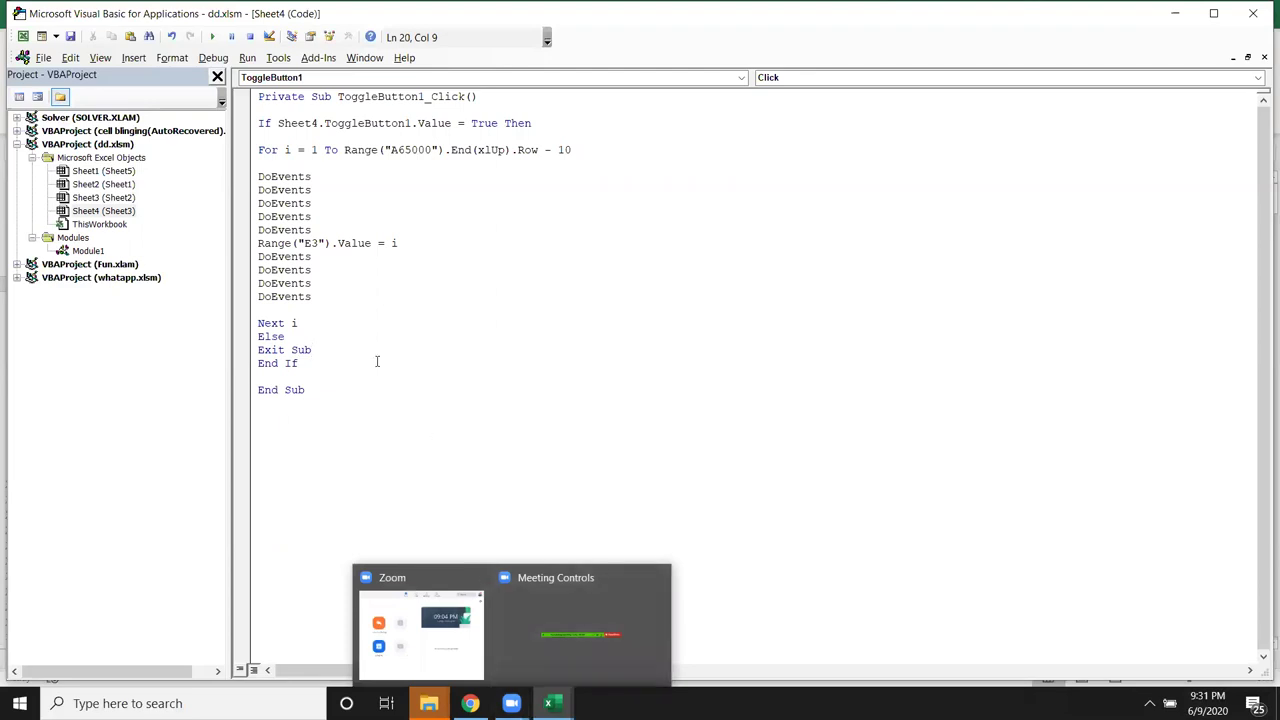
Run the SALES chart animation with Play/Stop repeatedly, reaching 135 in E3, then return to the code
{"action": "key", "text": "alt+F11"}
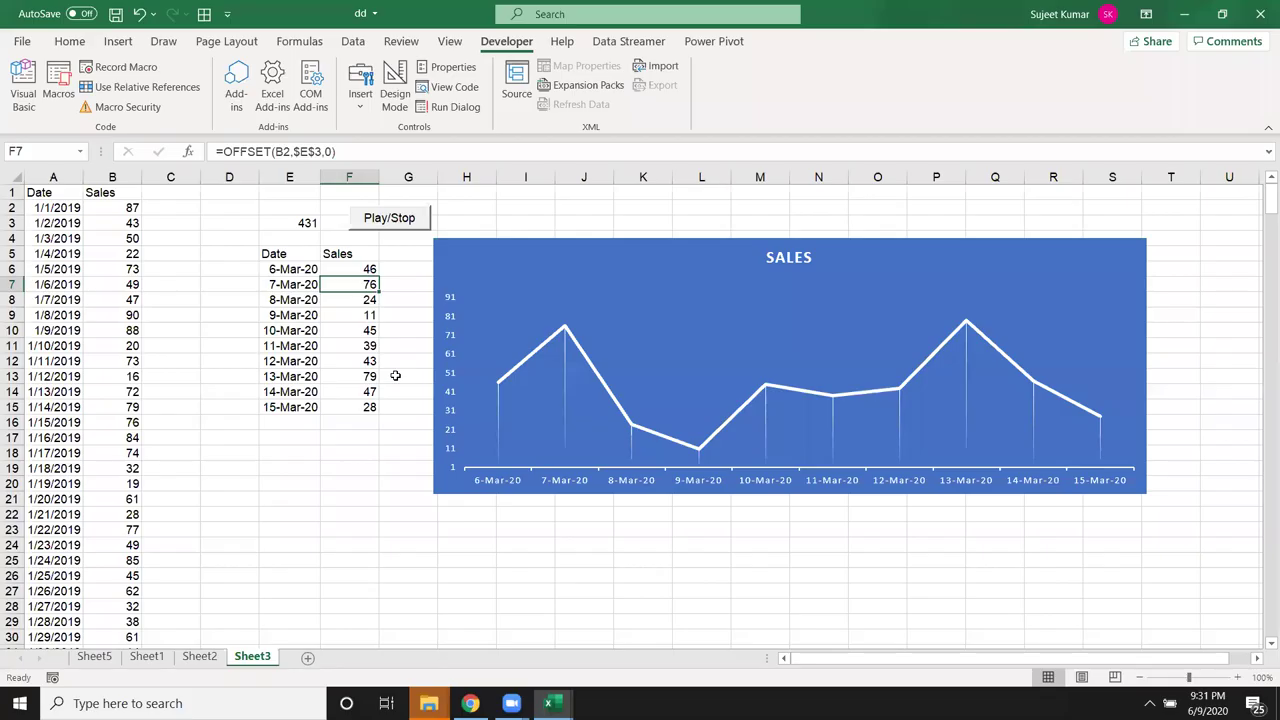
{"action": "left_click", "coordinate": [345, 576]}
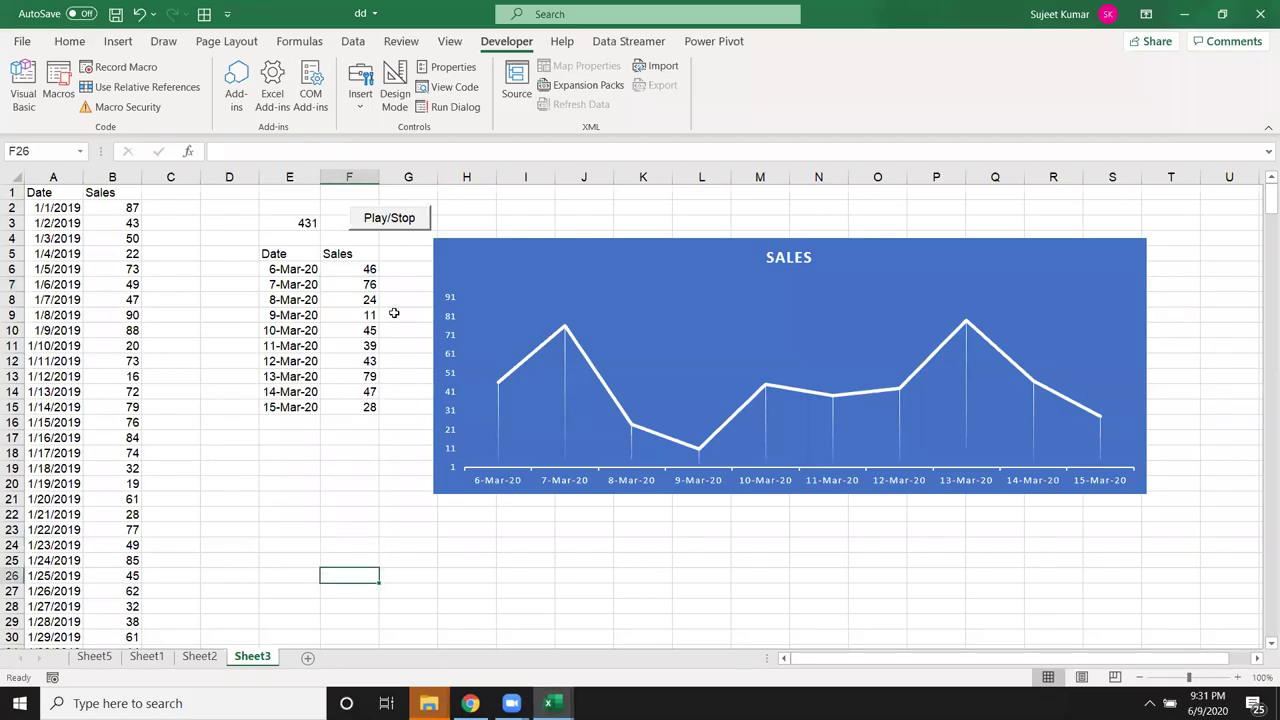
{"action": "left_click", "coordinate": [391, 220]}
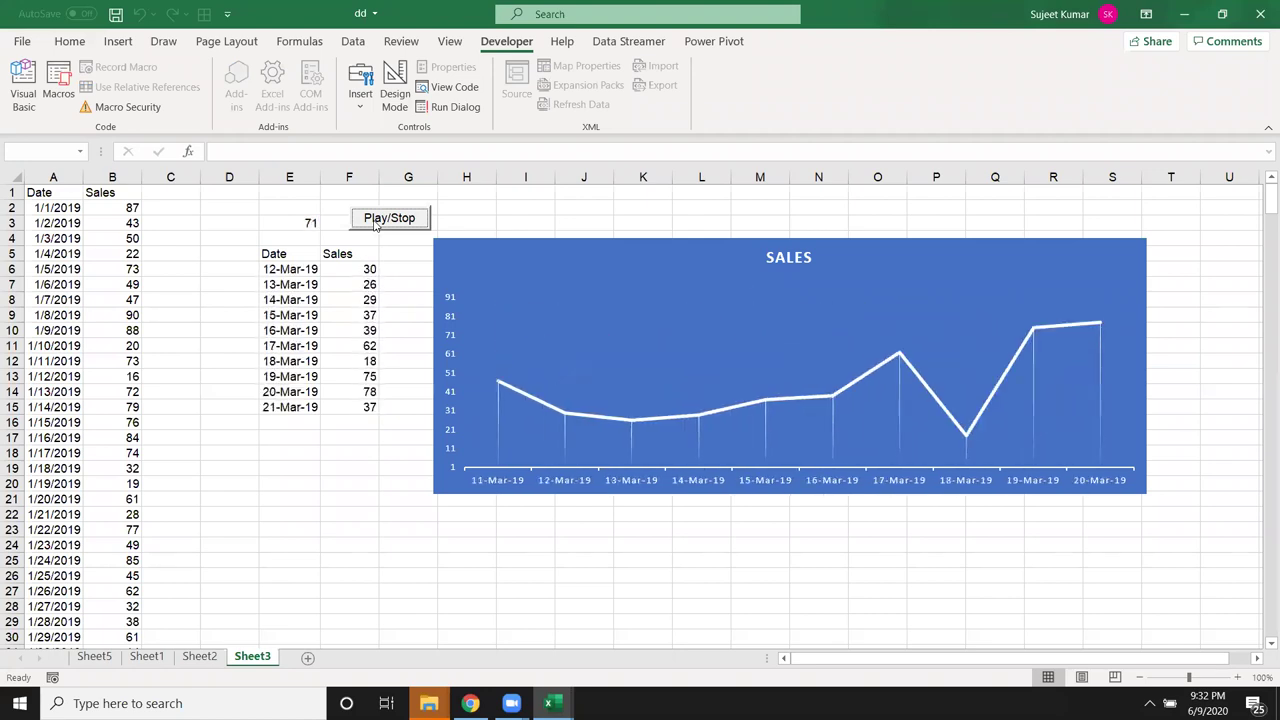
{"action": "left_click", "coordinate": [377, 221]}
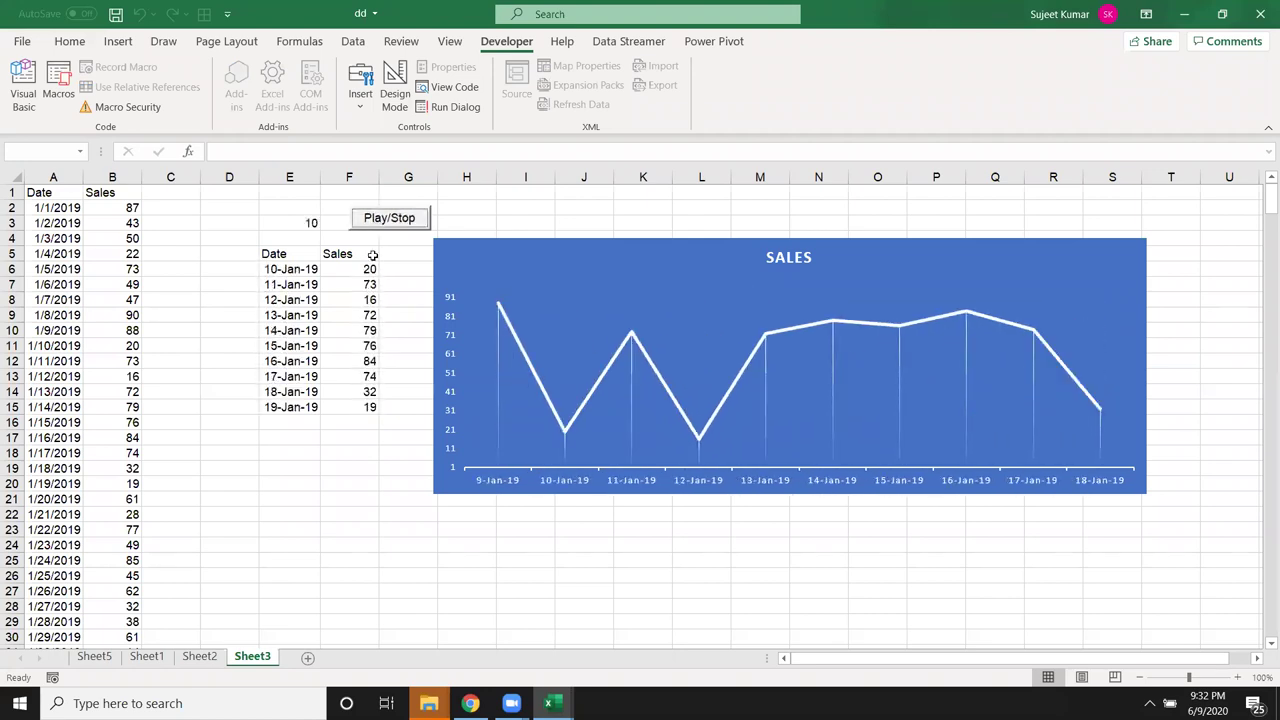
{"action": "left_click", "coordinate": [368, 222]}
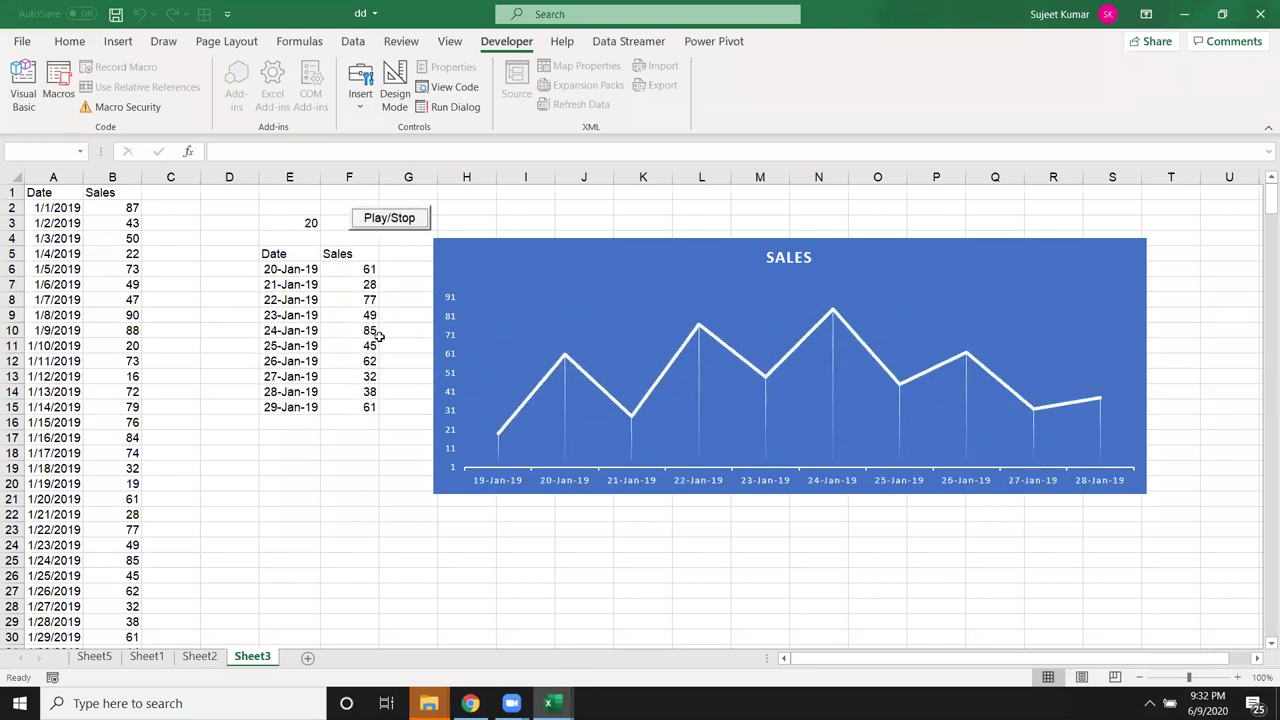
{"action": "left_click", "coordinate": [380, 337]}
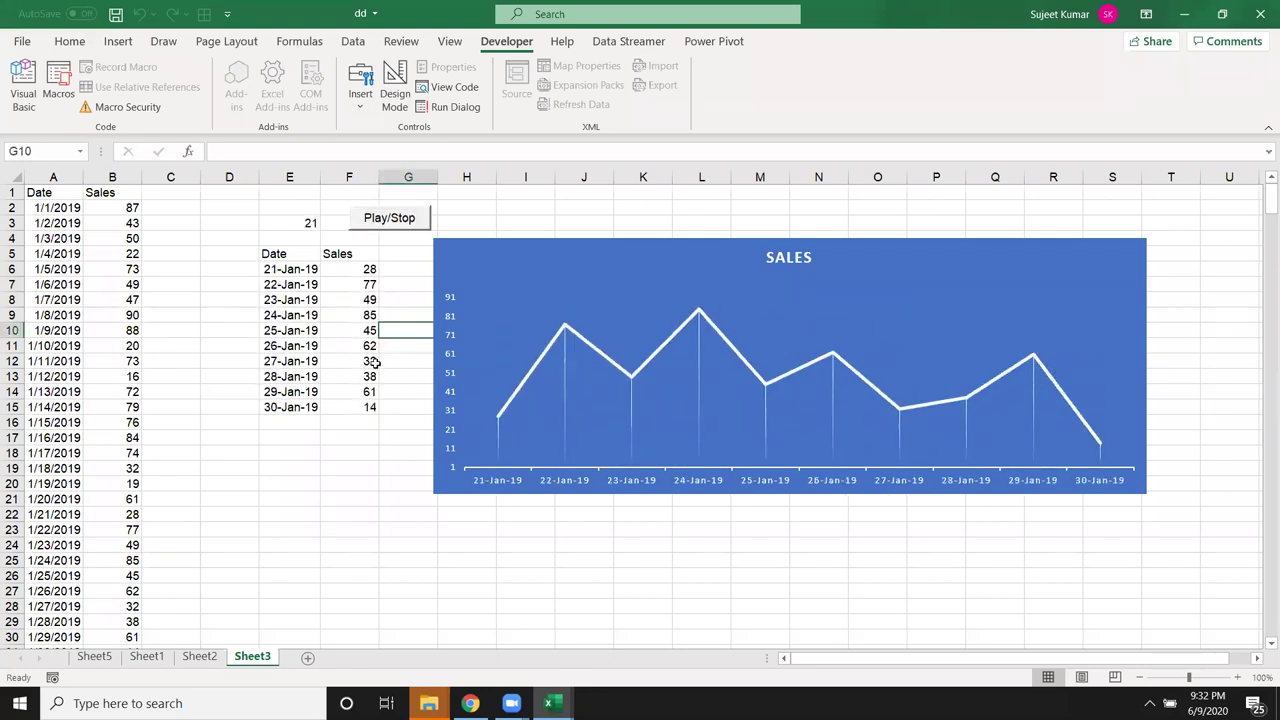
{"action": "left_click", "coordinate": [374, 226]}
{"action": "left_click", "coordinate": [316, 466]}
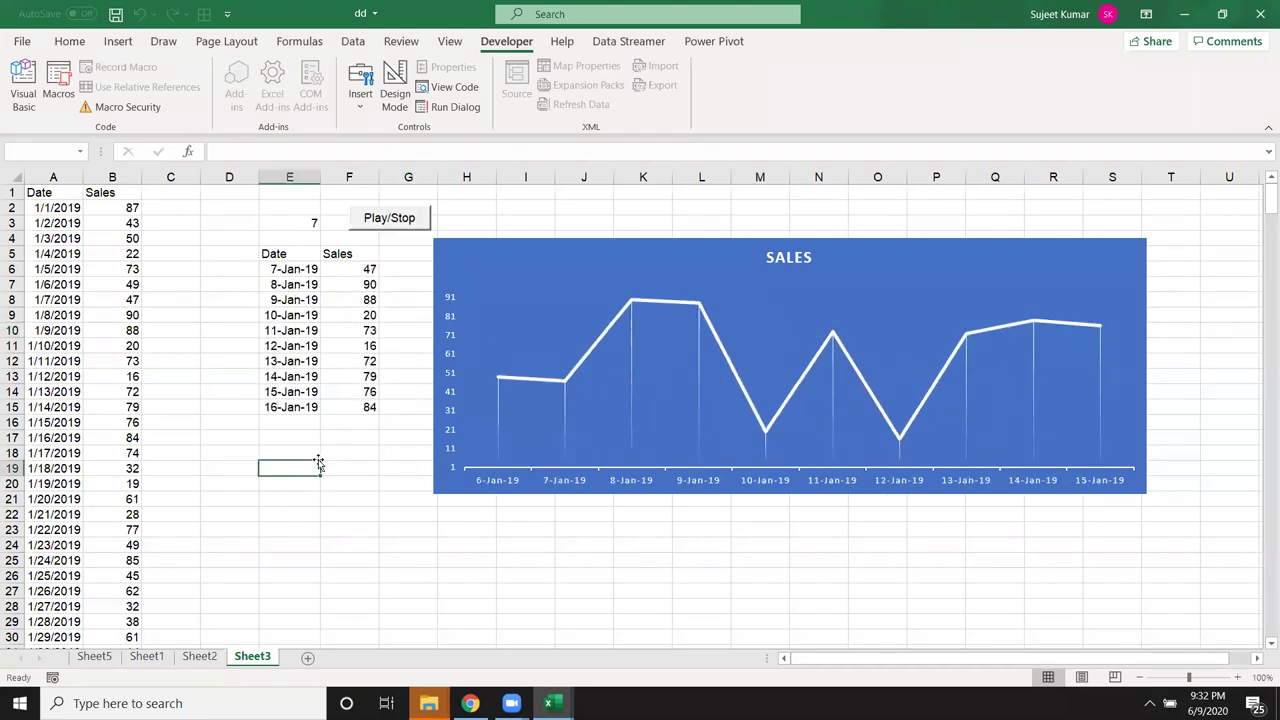
{"action": "left_click", "coordinate": [372, 222]}
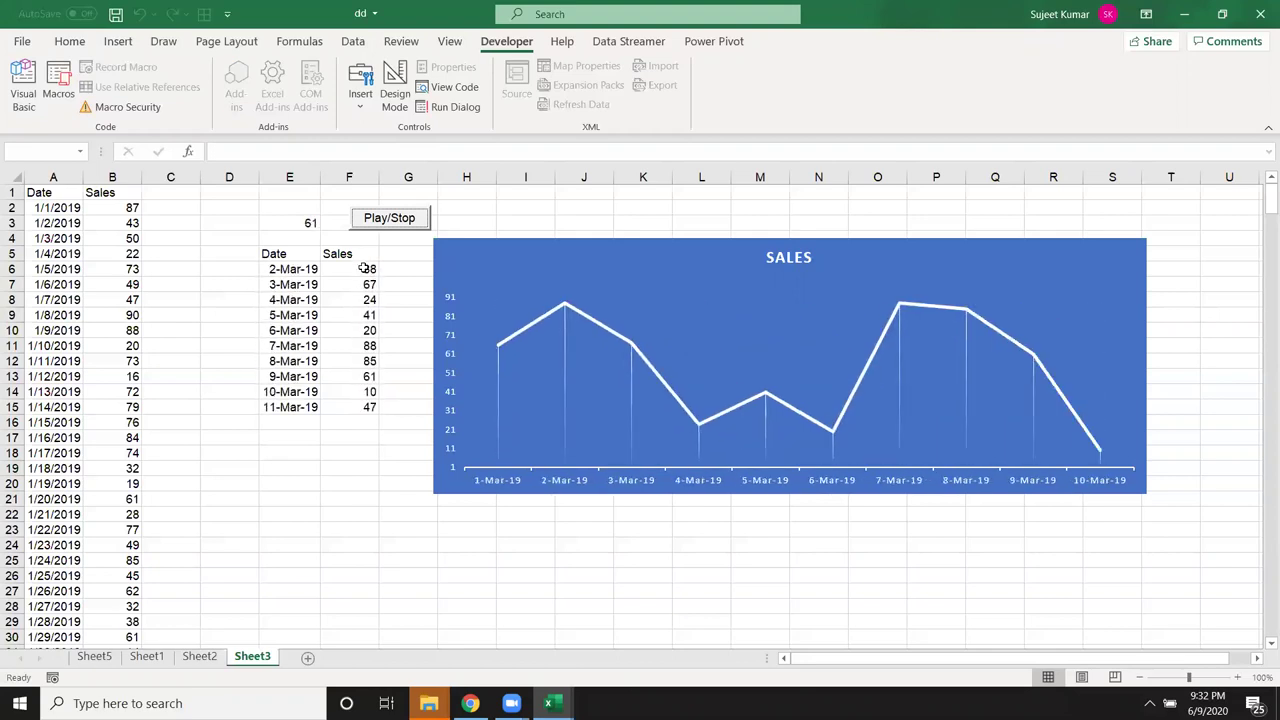
{"action": "left_click", "coordinate": [395, 222]}
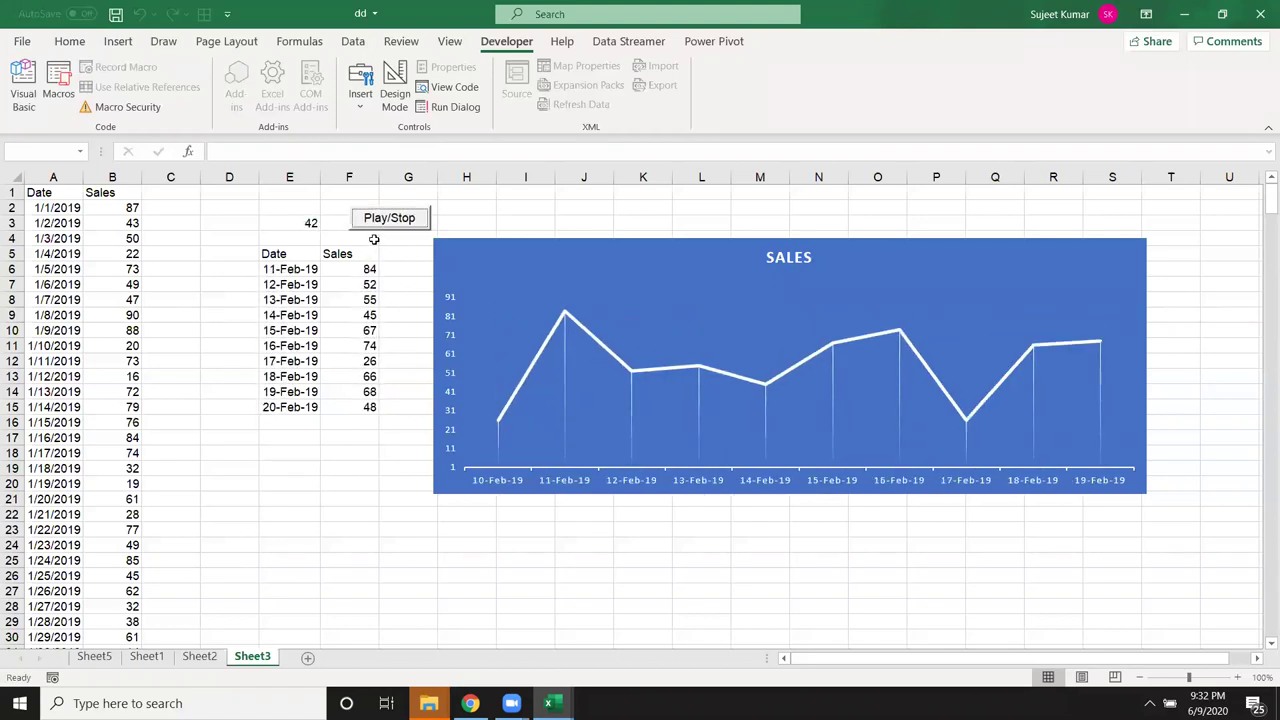
{"action": "left_click", "coordinate": [373, 226]}
{"action": "left_click", "coordinate": [372, 227]}
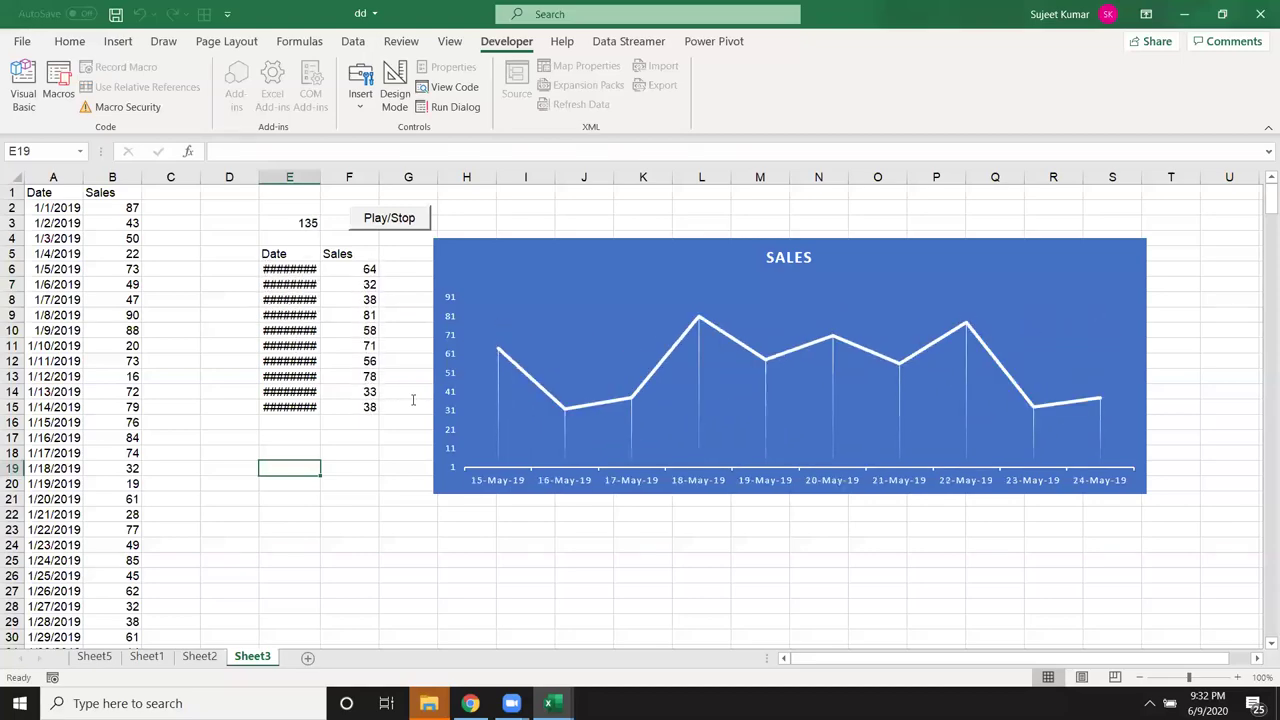
{"action": "key", "text": "alt+F11"}
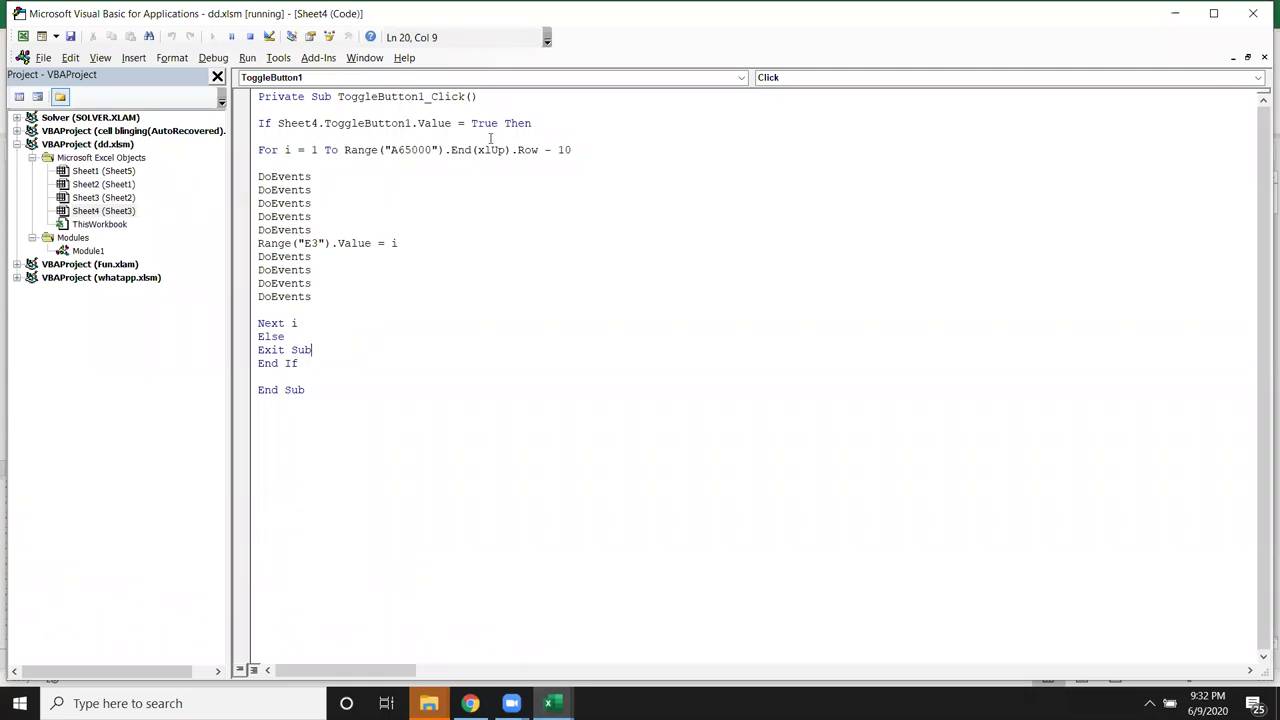
Highlight the If Sheet4.ToggleButton1.Value line and For loop header, then return to Excel
{"action": "left_click_drag", "start_coordinate": [563, 124], "coordinate": [290, 124]}
{"action": "left_click", "coordinate": [264, 123]}
{"action": "mouse_move", "coordinate": [310, 123]}
{"action": "left_mouse_down"}
{"action": "mouse_move", "coordinate": [602, 144]}
{"action": "mouse_move", "coordinate": [586, 125]}
{"action": "left_mouse_up"}
{"action": "left_click", "coordinate": [318, 165]}
{"action": "key", "text": "alt+F11"}
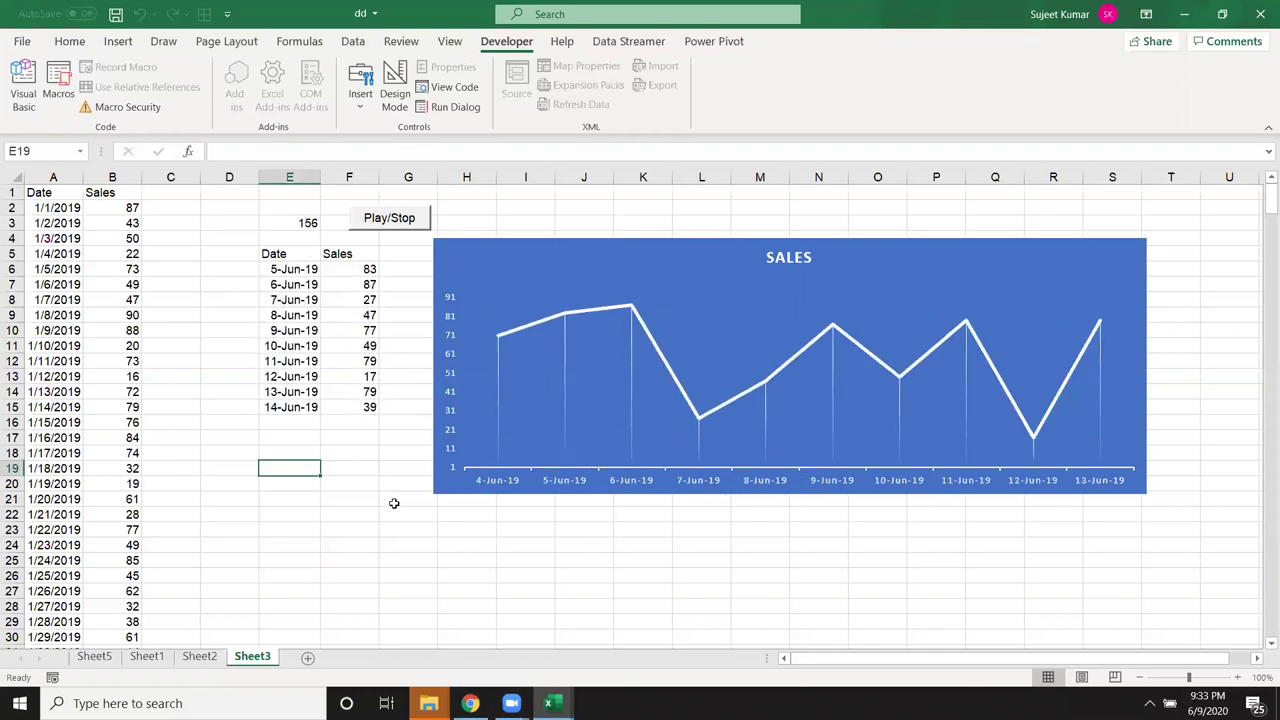
Inspect the Sales column OFFSET formula, then stop the running macro and review the Exit Sub line
{"action": "left_click", "coordinate": [359, 498]}
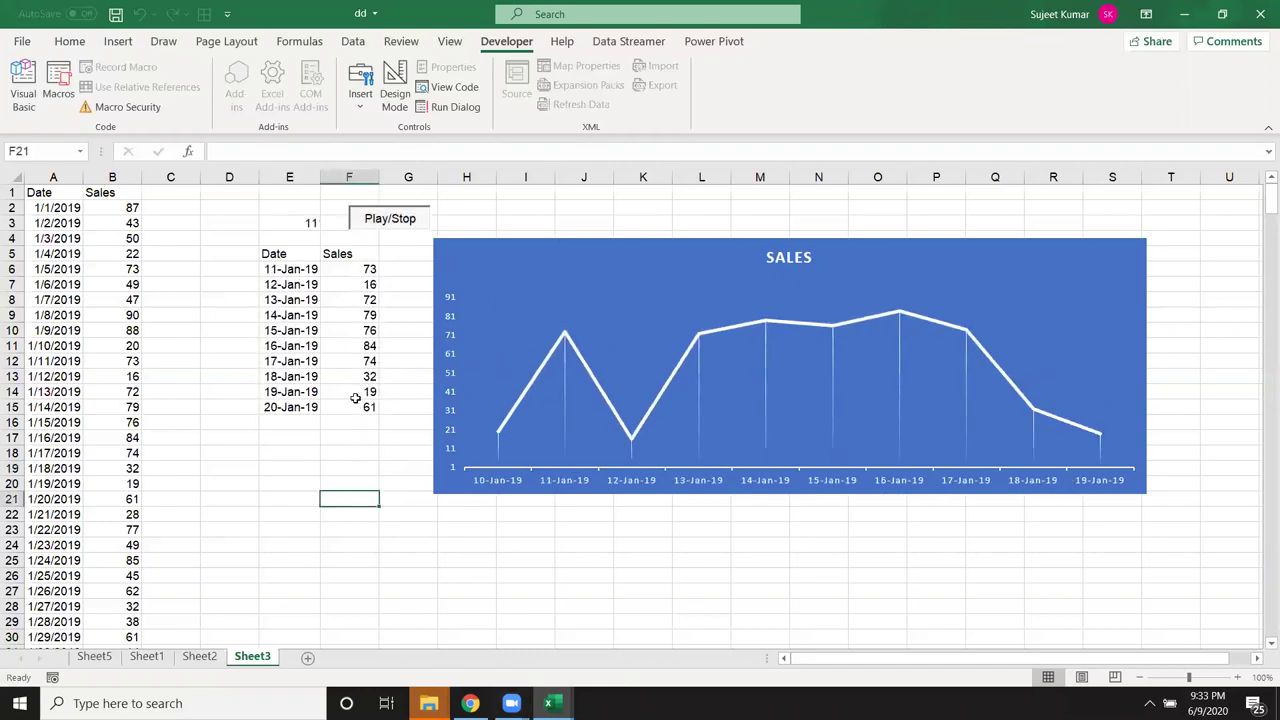
{"action": "left_click", "coordinate": [357, 367]}
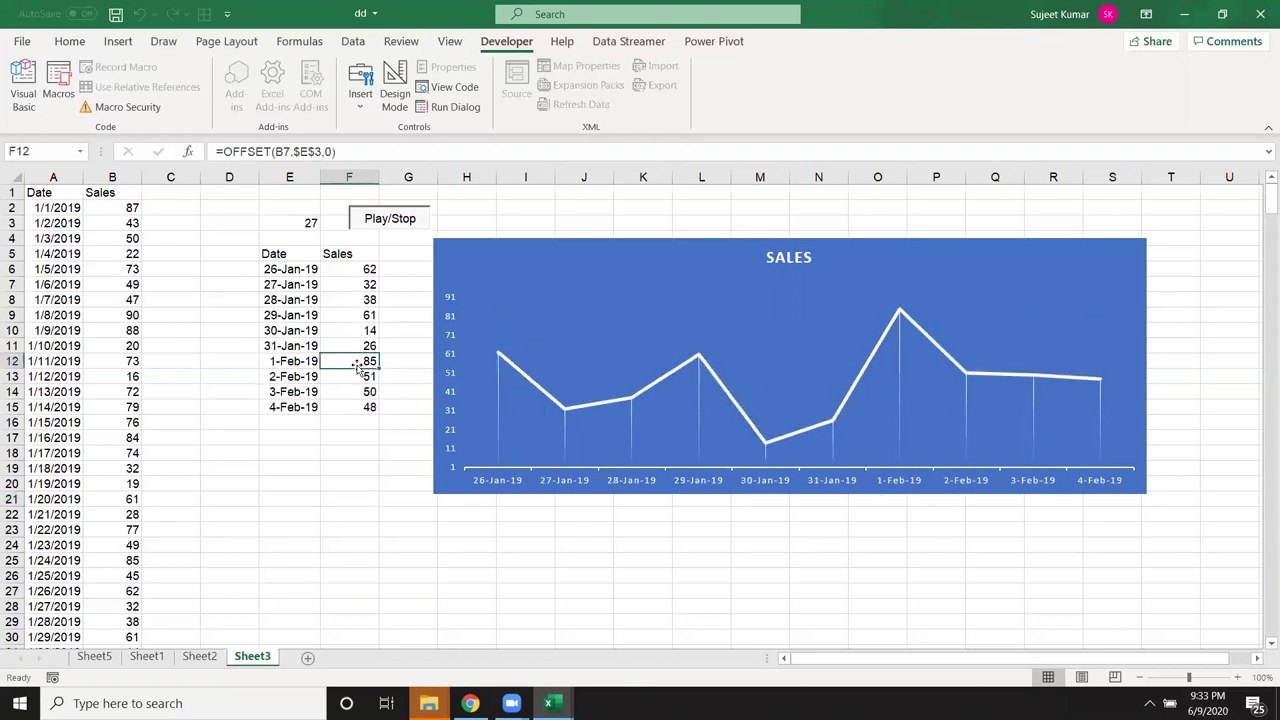
{"action": "key", "text": "alt+F11"}
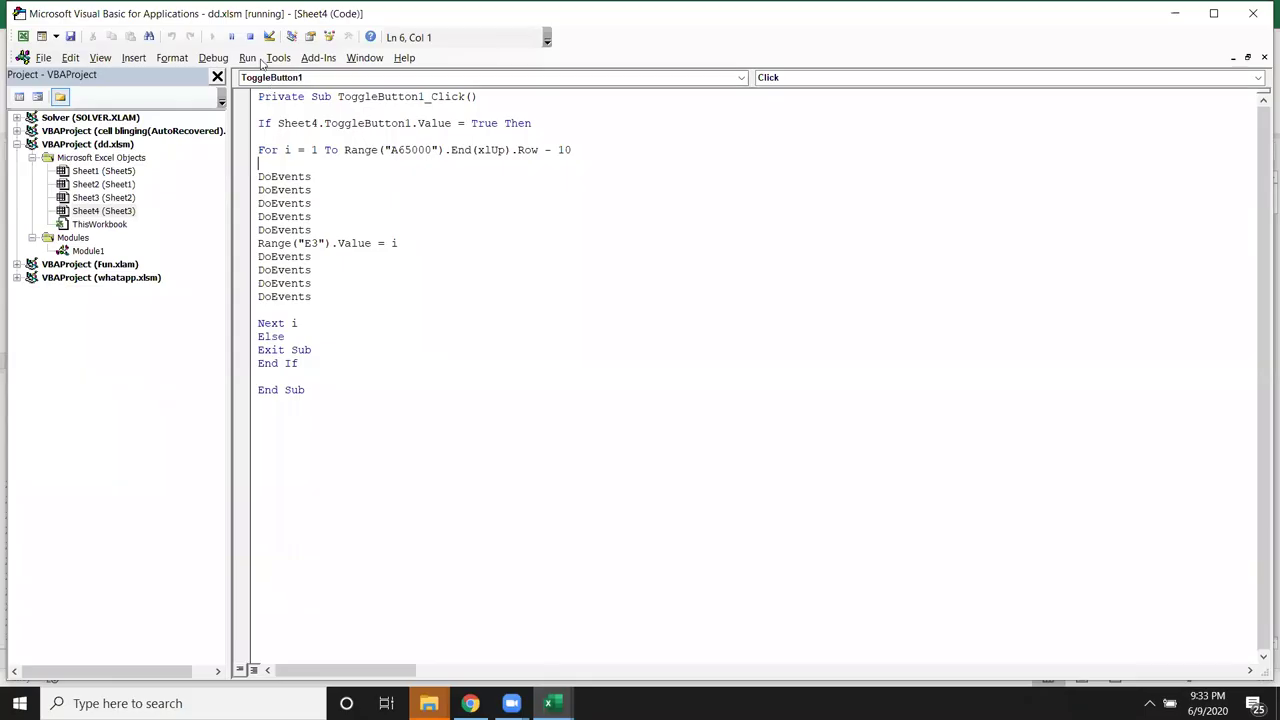
{"action": "left_click", "coordinate": [249, 39]}
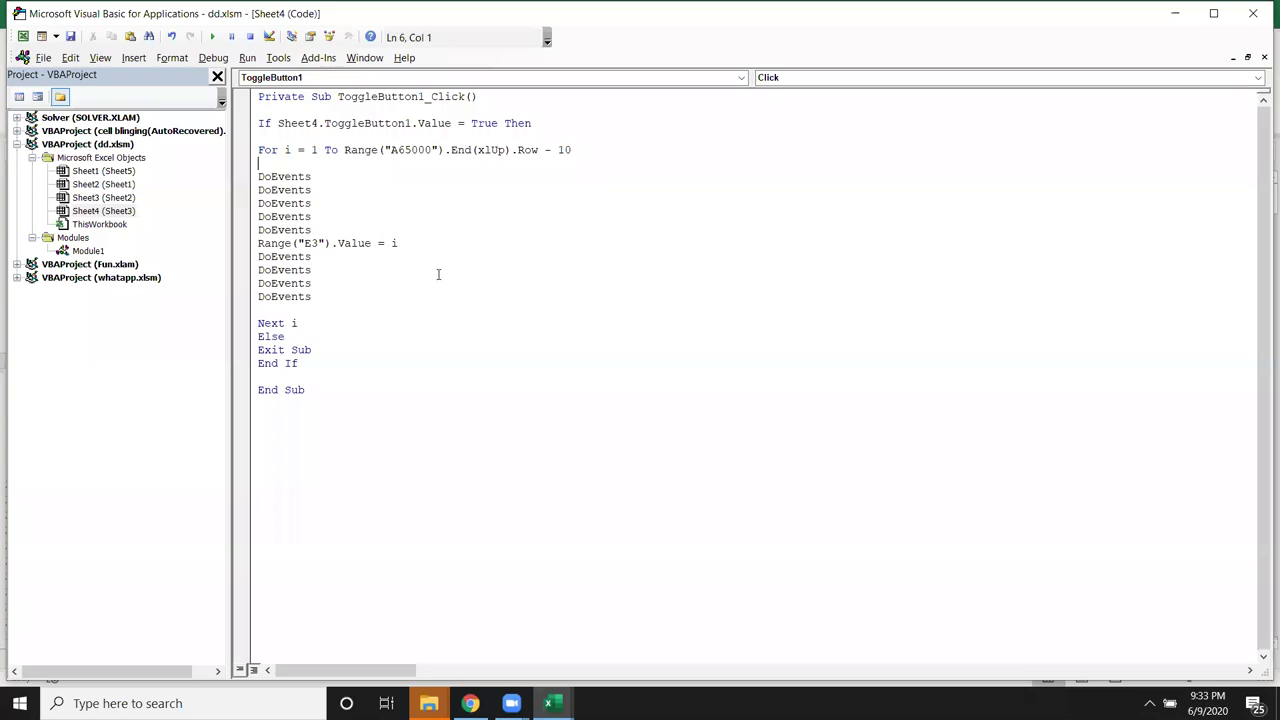
{"action": "key", "text": "alt+F11"}
{"action": "key", "text": "alt+F11"}
{"action": "left_click_drag", "start_coordinate": [321, 349], "coordinate": [271, 350]}
{"action": "key", "text": "alt+F11"}
Restart the animation with Play/Stop a few times, leaving E3 at 14, then reopen the code
{"action": "left_click", "coordinate": [325, 455]}
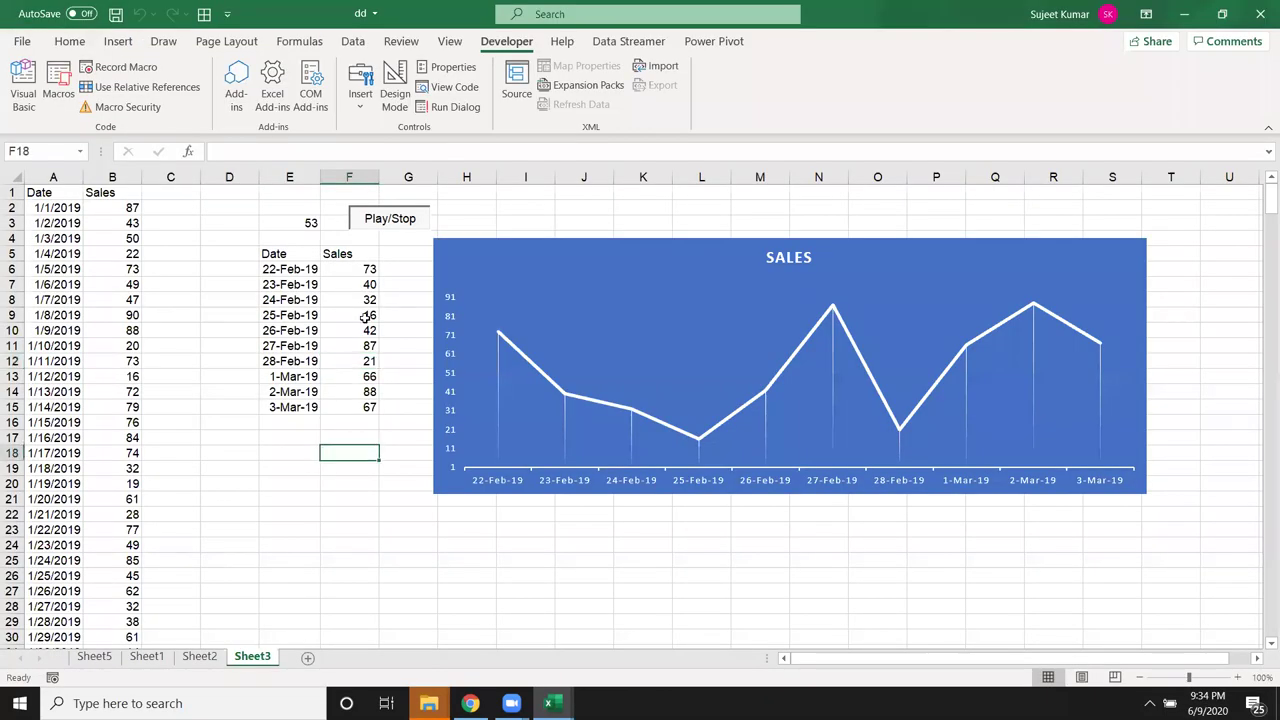
{"action": "left_click", "coordinate": [381, 226]}
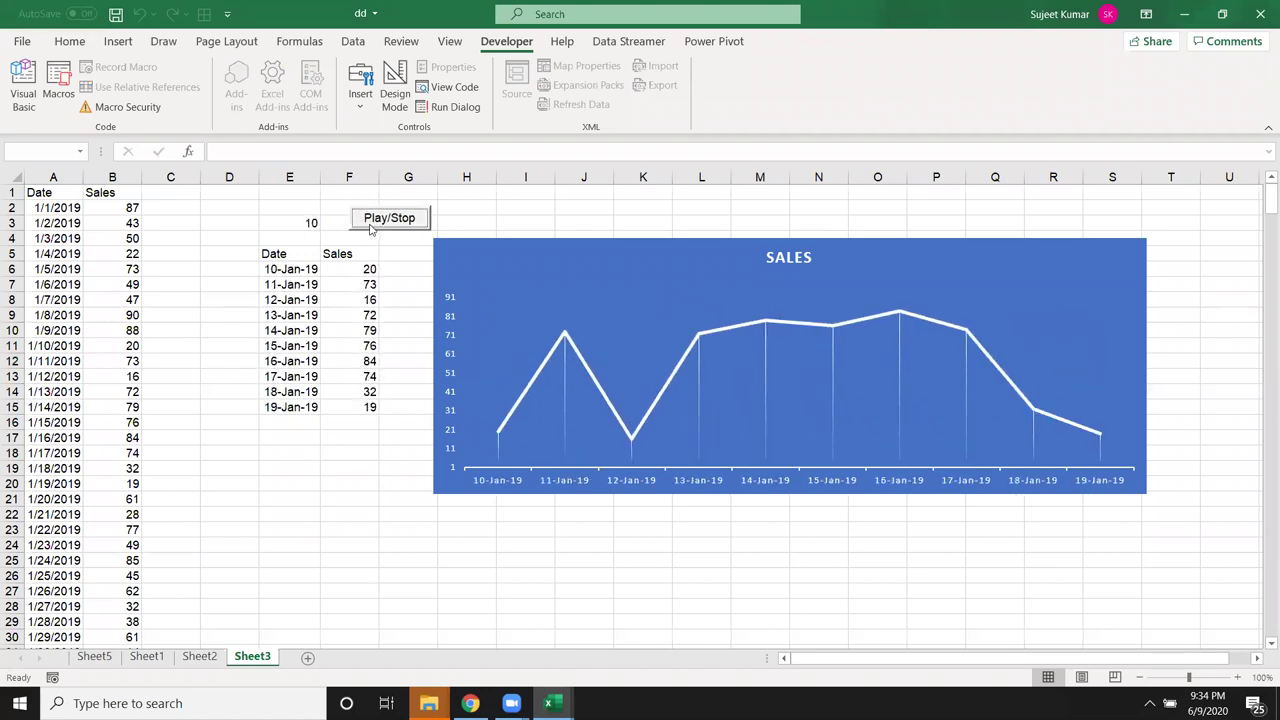
{"action": "left_click", "coordinate": [381, 224]}
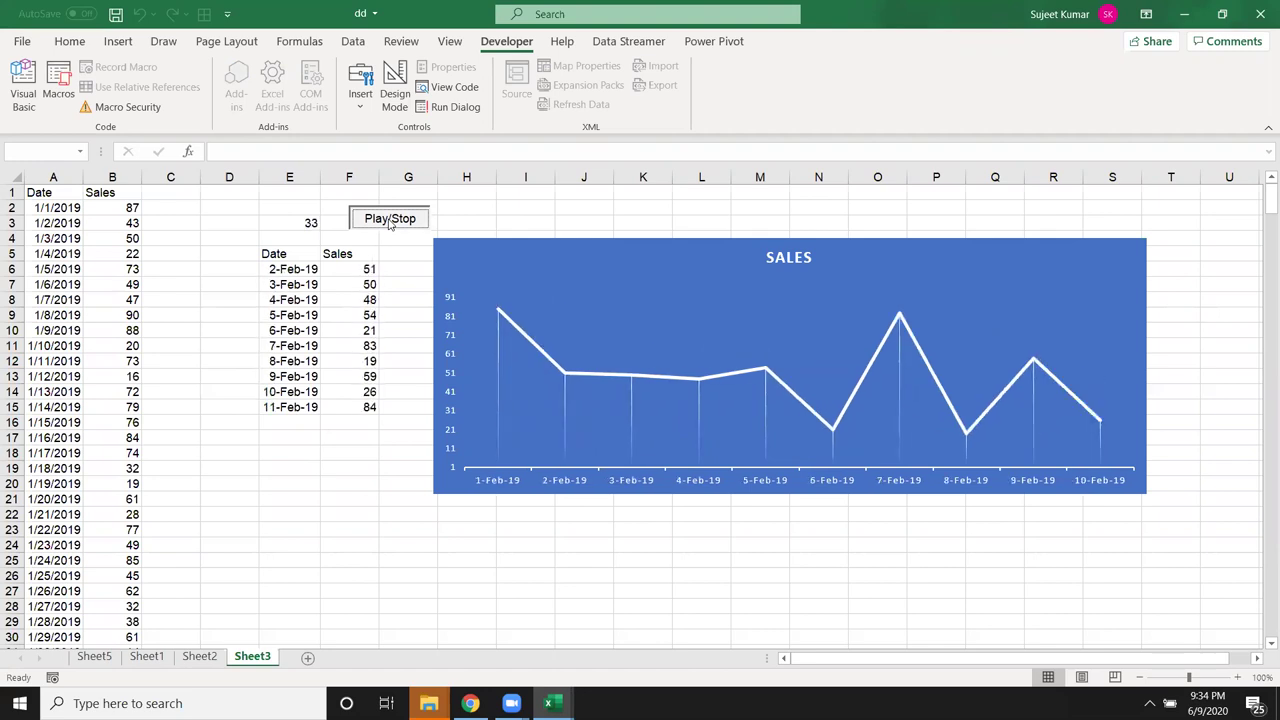
{"action": "left_click", "coordinate": [379, 226]}
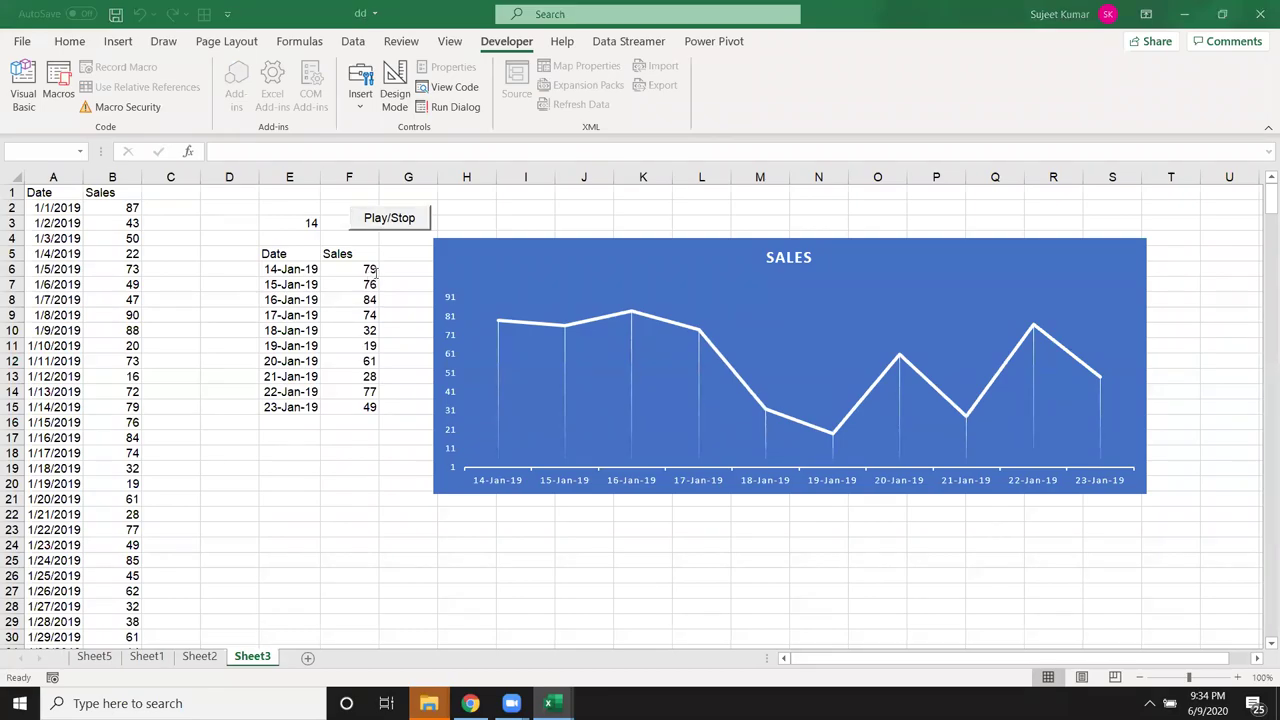
{"action": "key", "text": "alt+F11"}
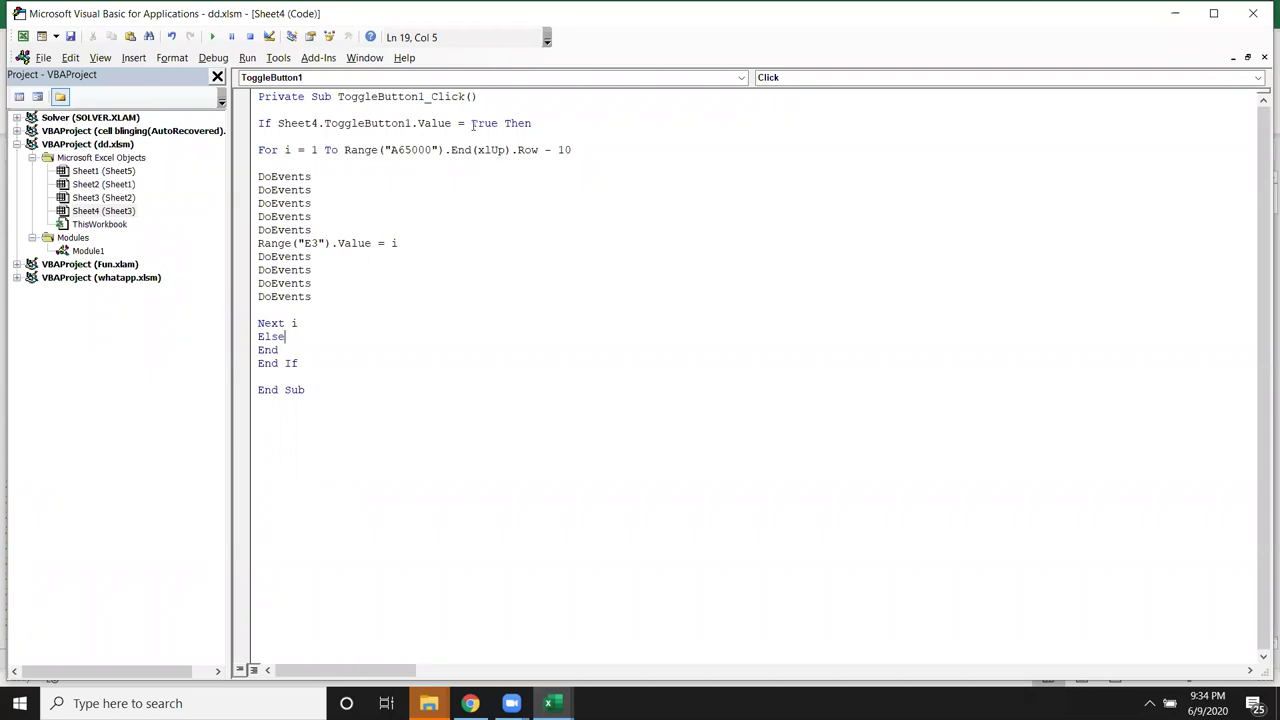
Insert a blank line above the For loop in ToggleButton1_Click
{"action": "left_click", "coordinate": [269, 163]}
{"action": "left_click", "coordinate": [285, 112]}
{"action": "left_click", "coordinate": [287, 137]}
{"action": "key", "text": "Return"}
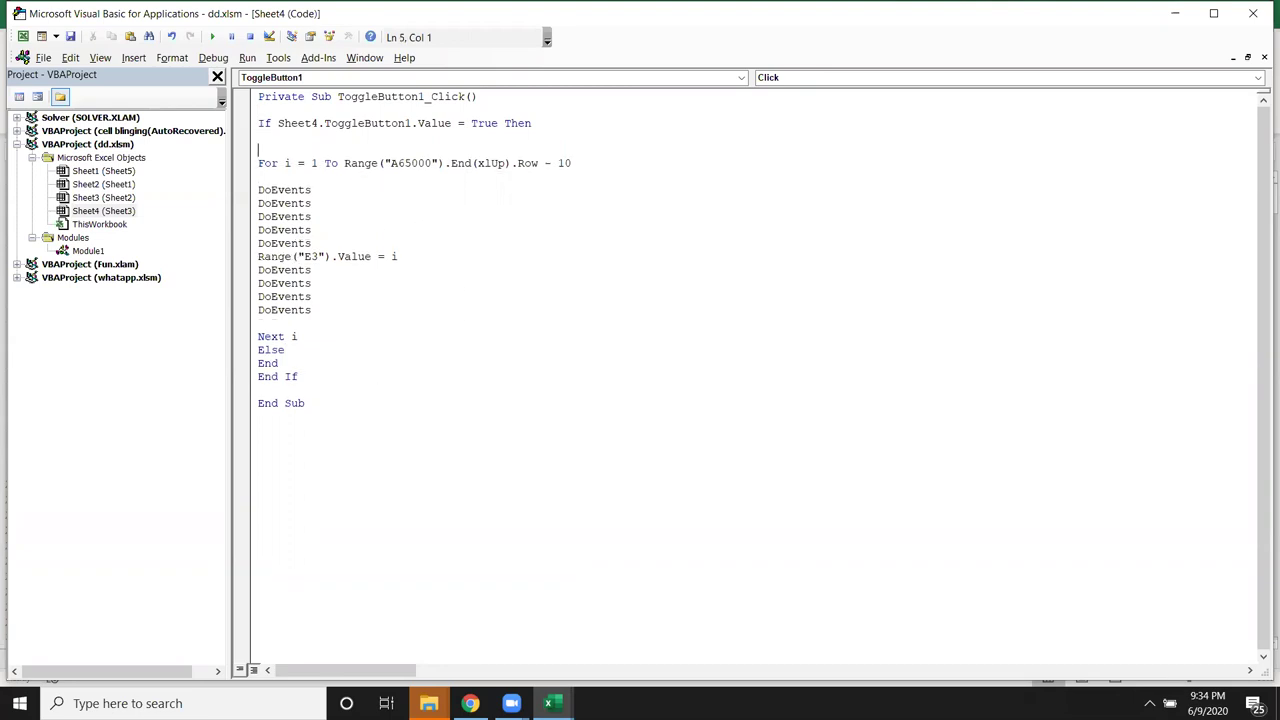
{"action": "left_click", "coordinate": [258, 136]}
{"action": "key", "text": "alt+F11"}
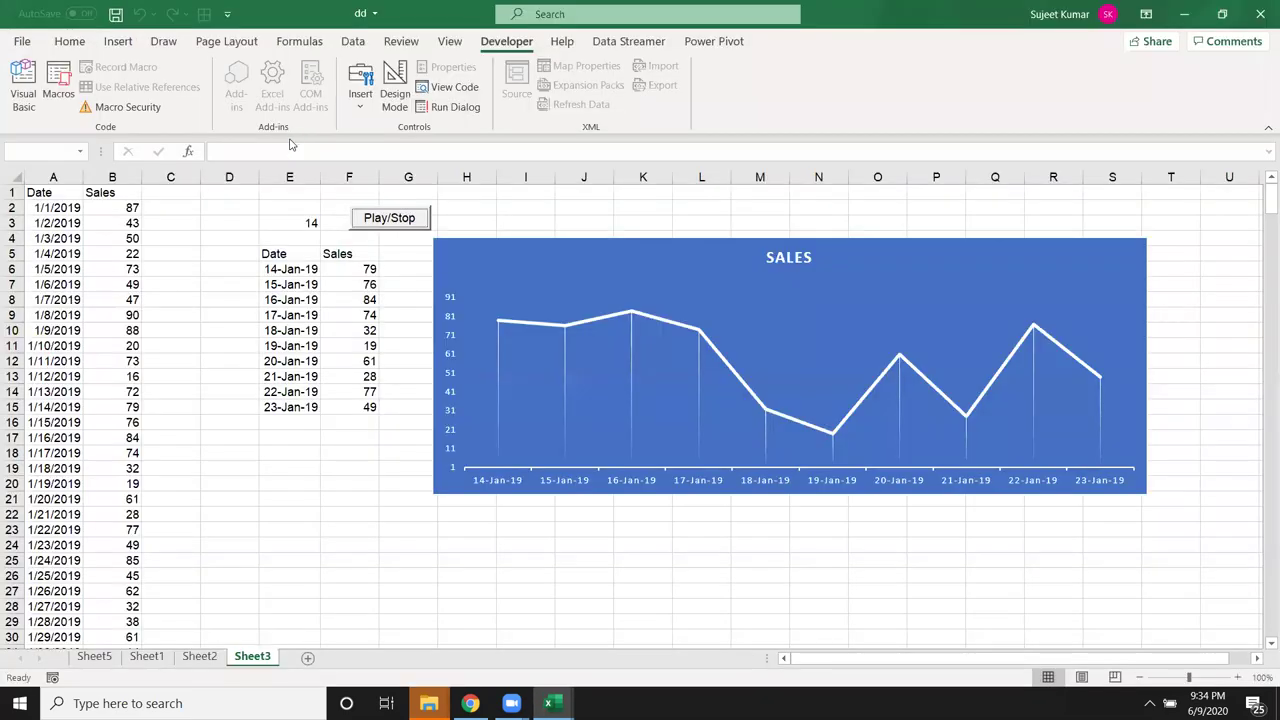
{"action": "key", "text": "alt+F11"}
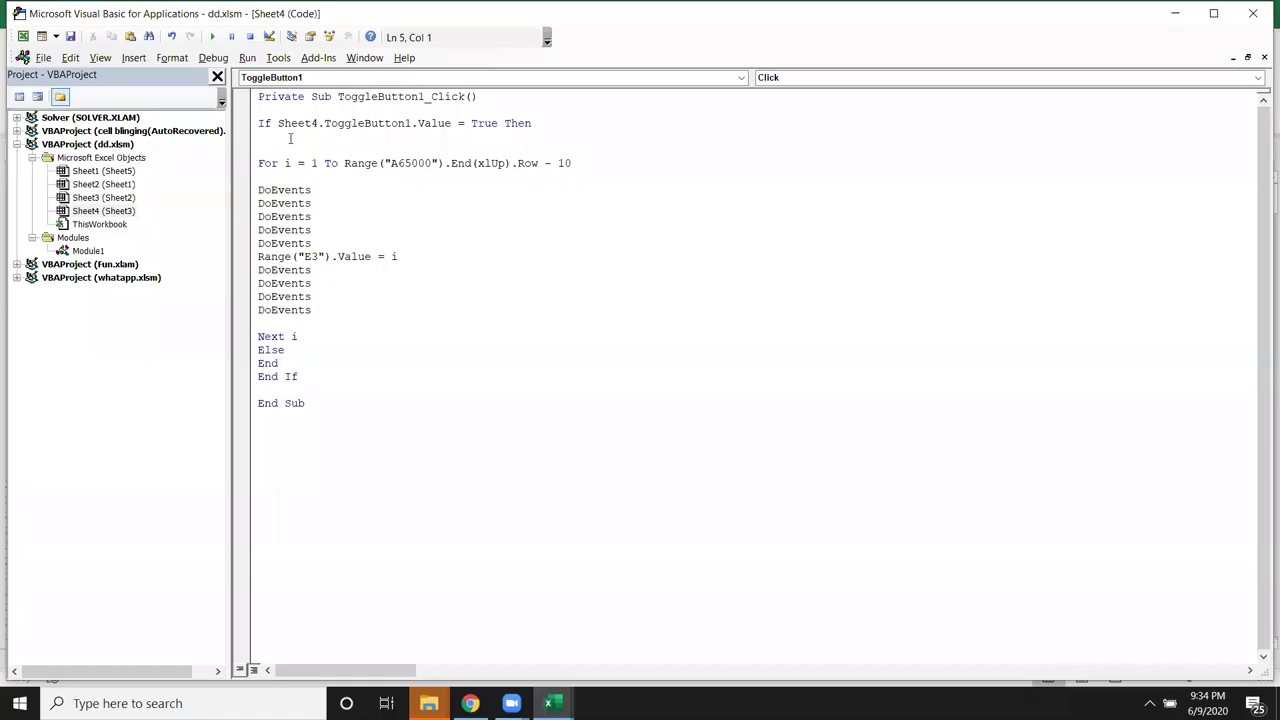
{"action": "key", "text": "Down"}
{"action": "key", "text": "Down"}
{"action": "key", "text": "Down"}
{"action": "key", "text": "Up"}
{"action": "key", "text": "Up"}
{"action": "key", "text": "Up"}
{"action": "key", "text": "Up"}
{"action": "key", "text": "Up"}
{"action": "key", "text": "Down"}
{"action": "key", "text": "Down"}
{"action": "key", "text": "Down"}
{"action": "key", "text": "alt+F11"}
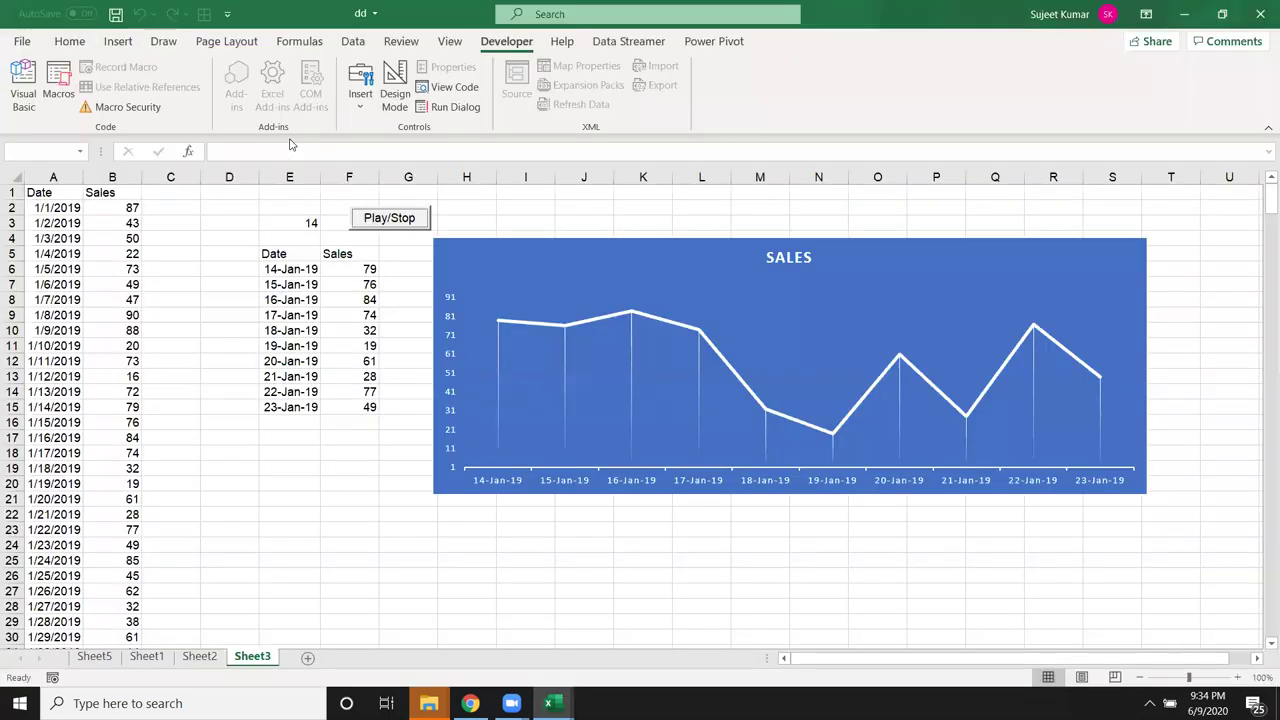
{"action": "key", "text": "alt+F11"}
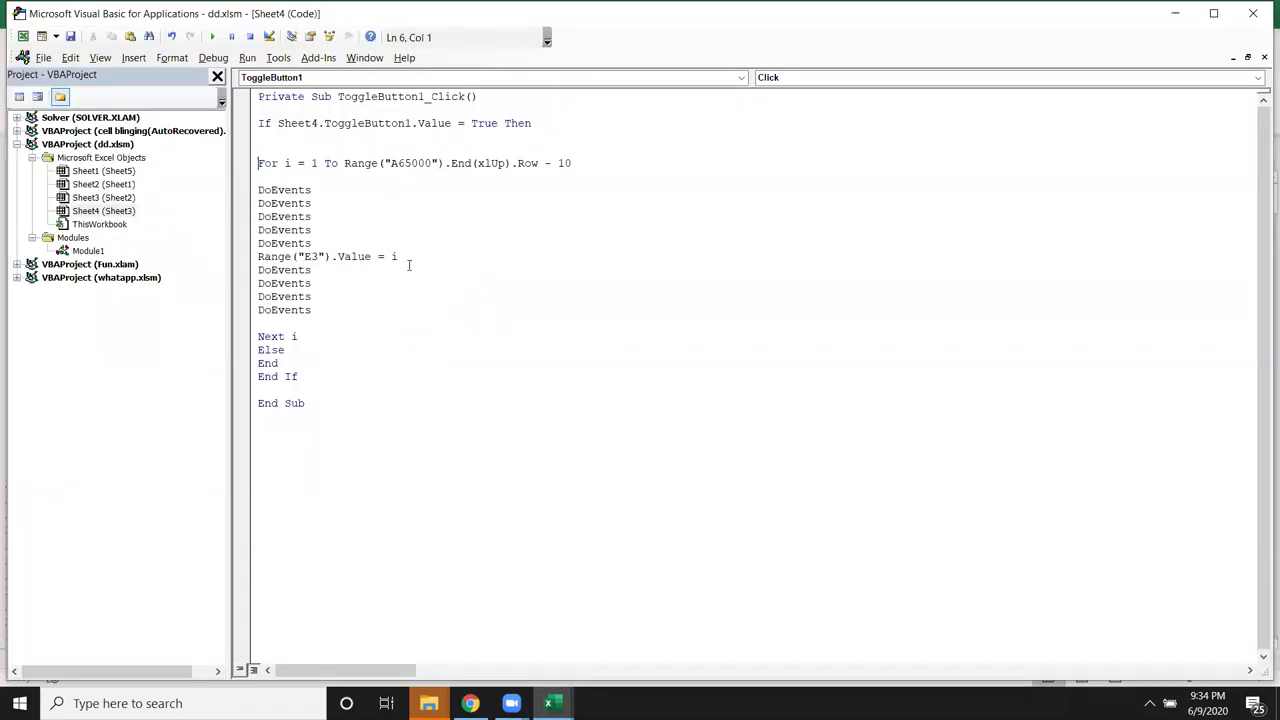
Replace the loop's start value 1 with Range("E3").Value so playback resumes
{"action": "left_click_drag", "start_coordinate": [406, 258], "coordinate": [259, 258]}
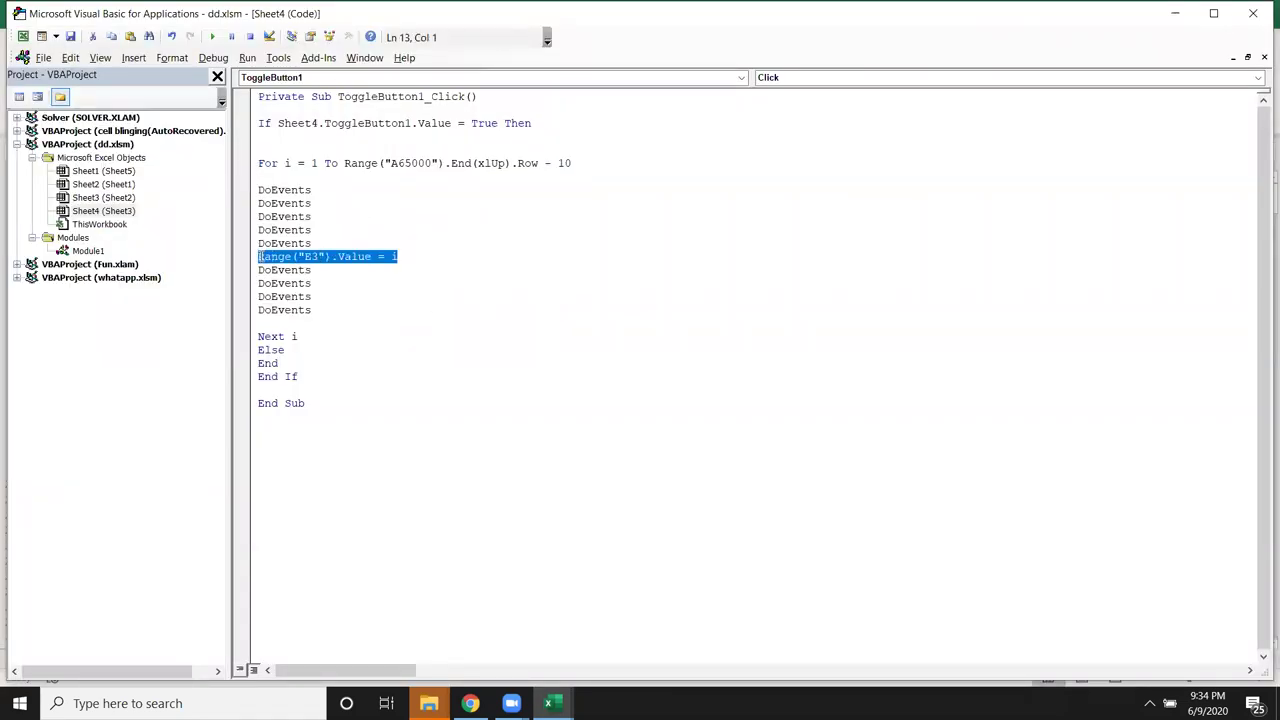
{"action": "left_click", "coordinate": [349, 309]}
{"action": "left_click_drag", "start_coordinate": [372, 257], "coordinate": [258, 257]}
{"action": "double_click", "coordinate": [312, 163]}
{"action": "type", "text": "Range(\"E3\").Value"}
{"action": "left_click", "coordinate": [445, 218]}
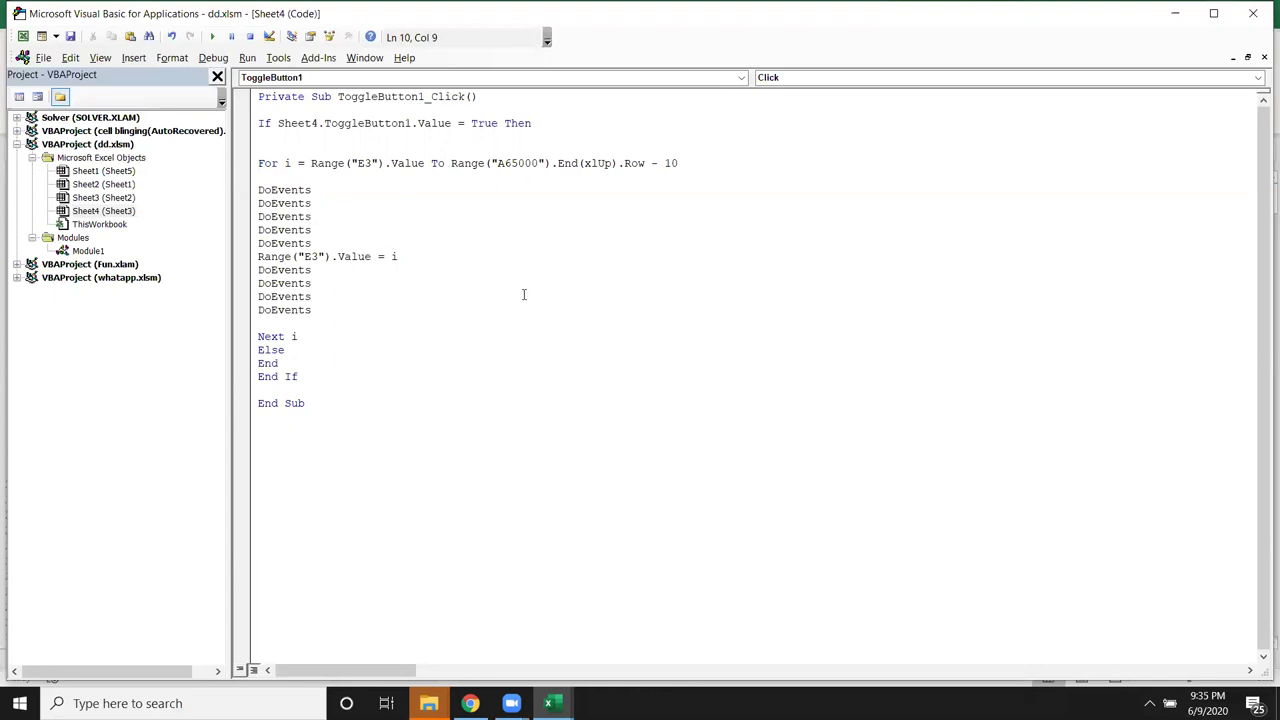
{"action": "key", "text": "alt+F11"}
Pause and resume the animation with Play/Stop until it stops at 133, then autofit column E
{"action": "left_click", "coordinate": [383, 226]}
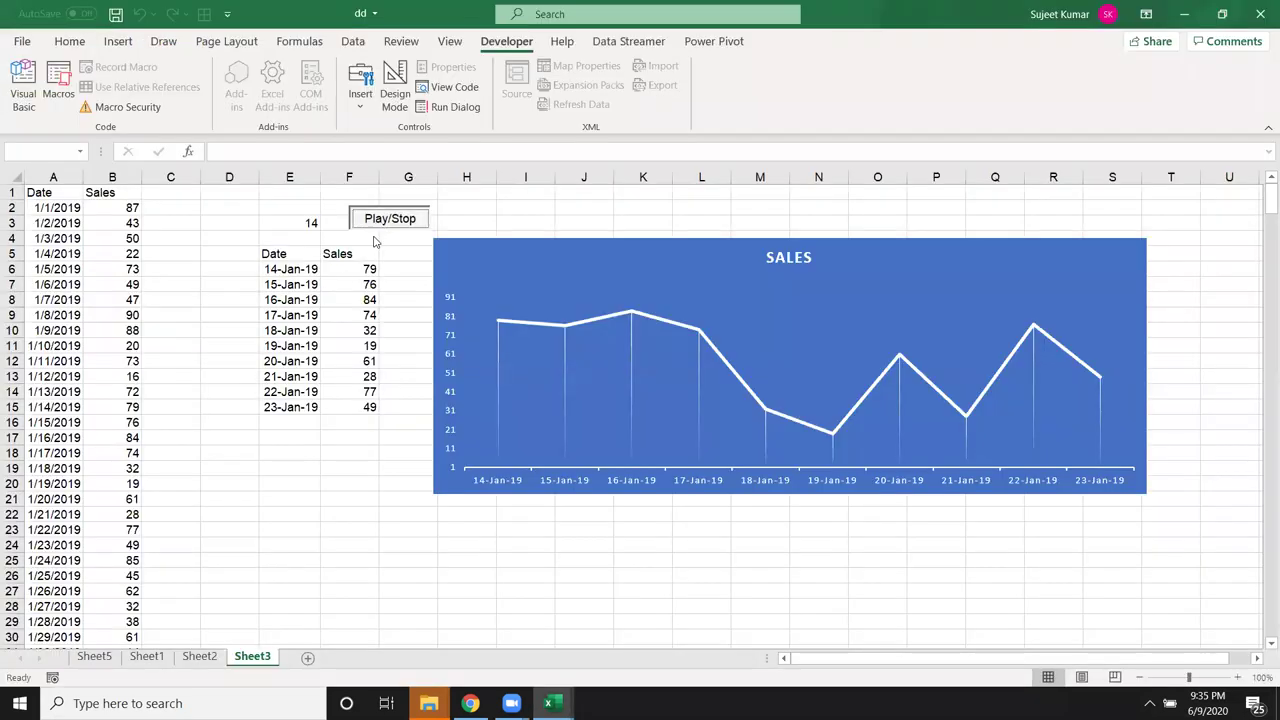
{"action": "left_click", "coordinate": [375, 226]}
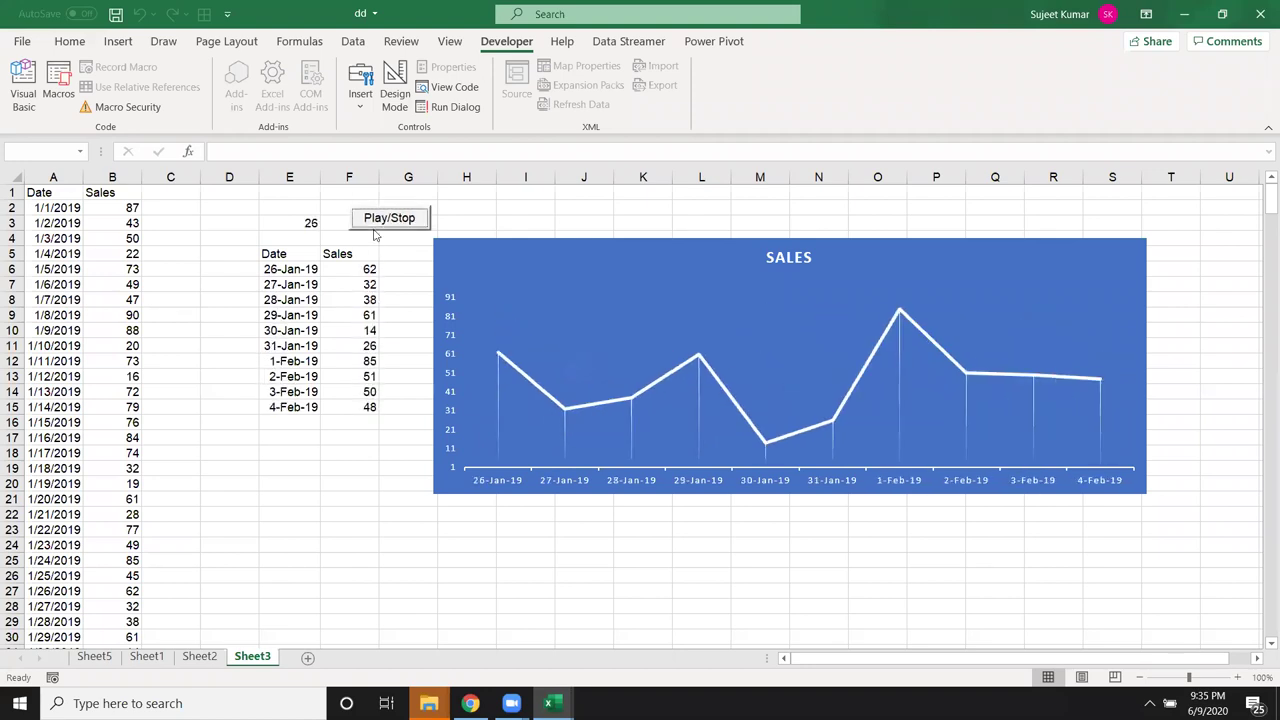
{"action": "left_click", "coordinate": [375, 227]}
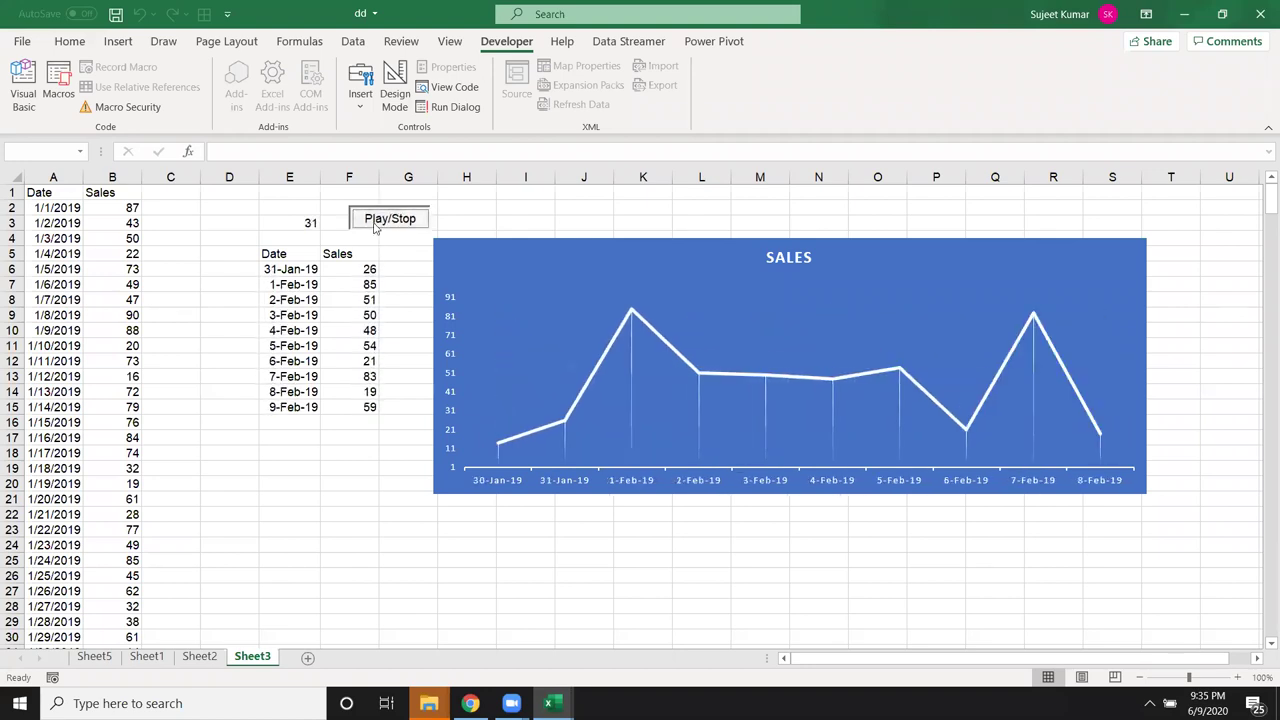
{"action": "left_click", "coordinate": [375, 227]}
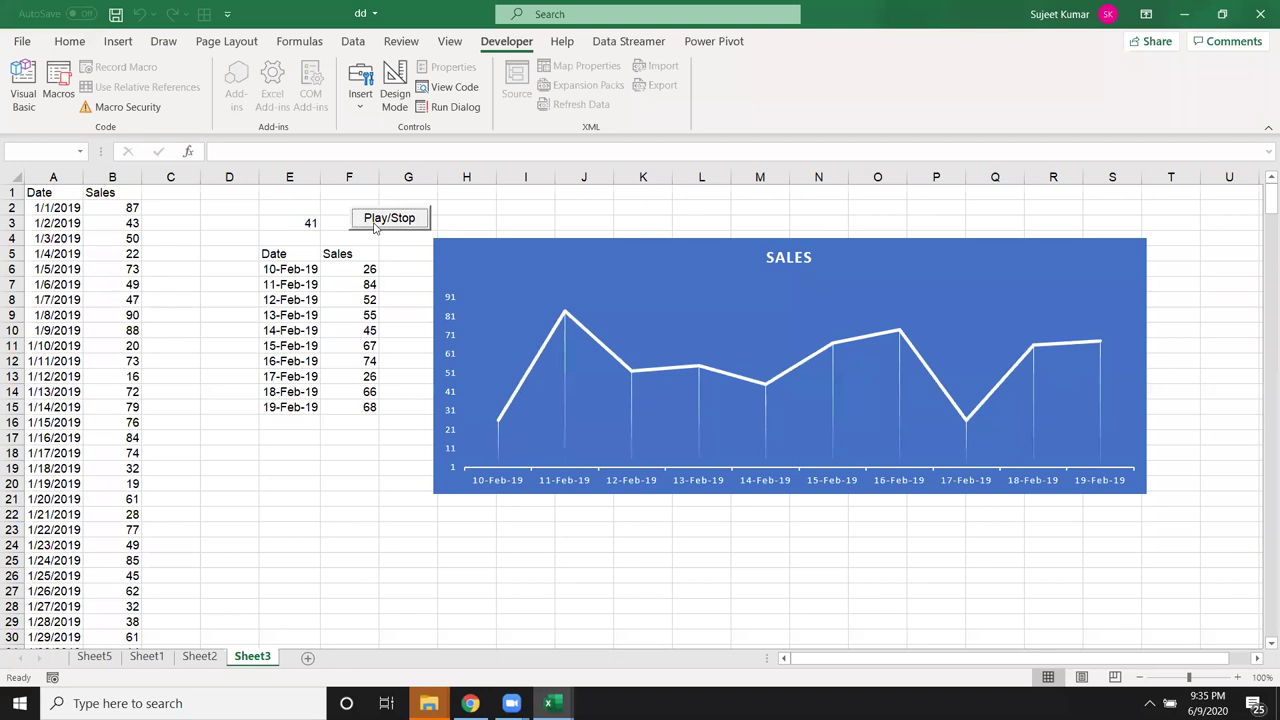
{"action": "left_click", "coordinate": [375, 227]}
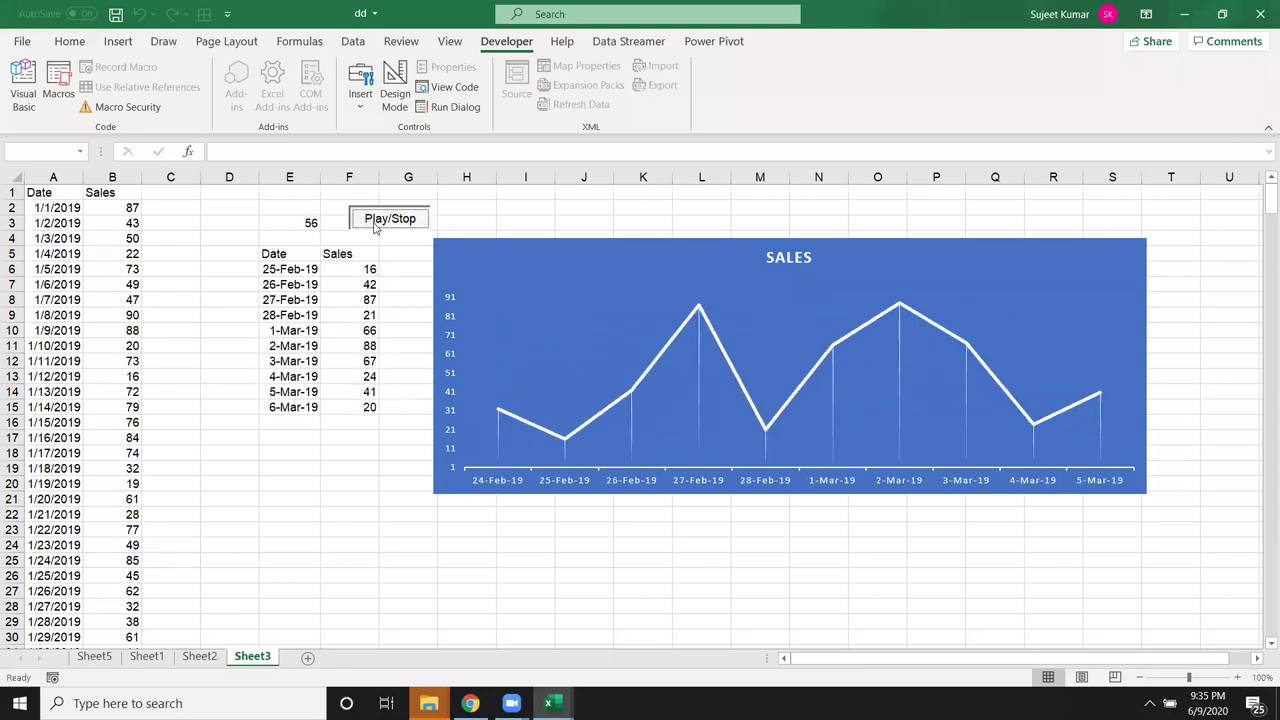
{"action": "left_click", "coordinate": [375, 227]}
{"action": "left_click", "coordinate": [375, 227]}
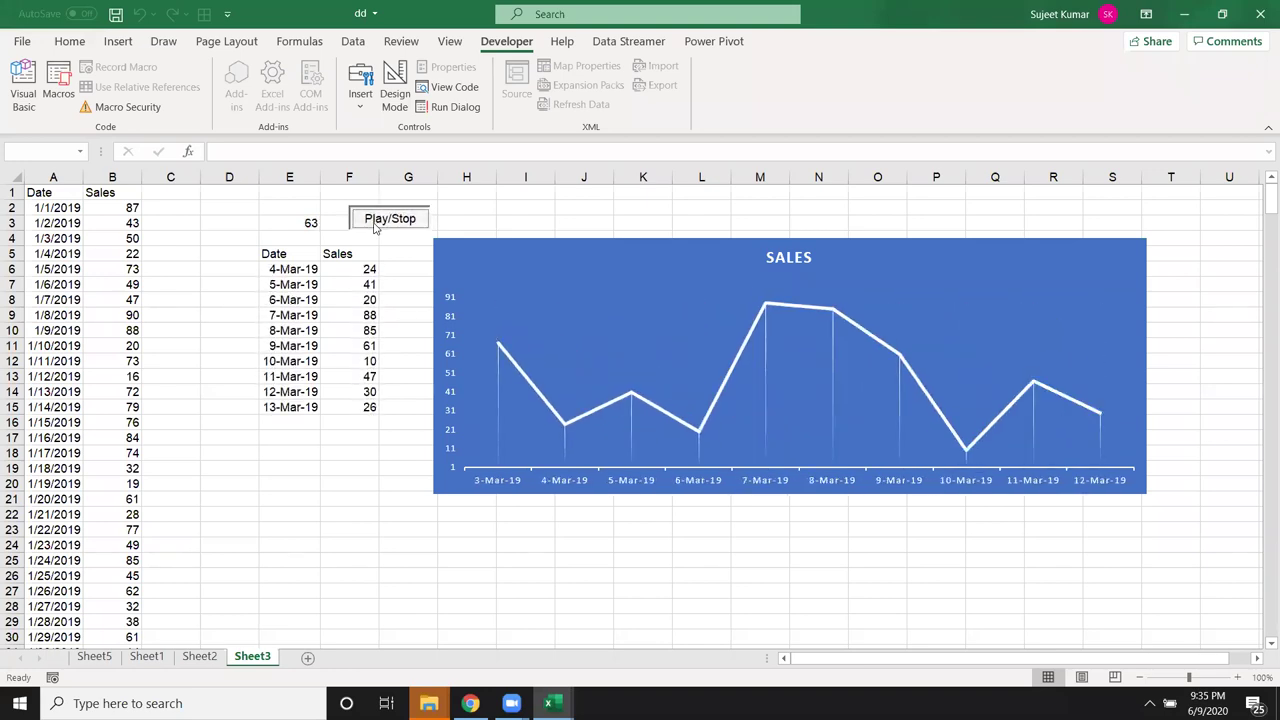
{"action": "left_click", "coordinate": [375, 227]}
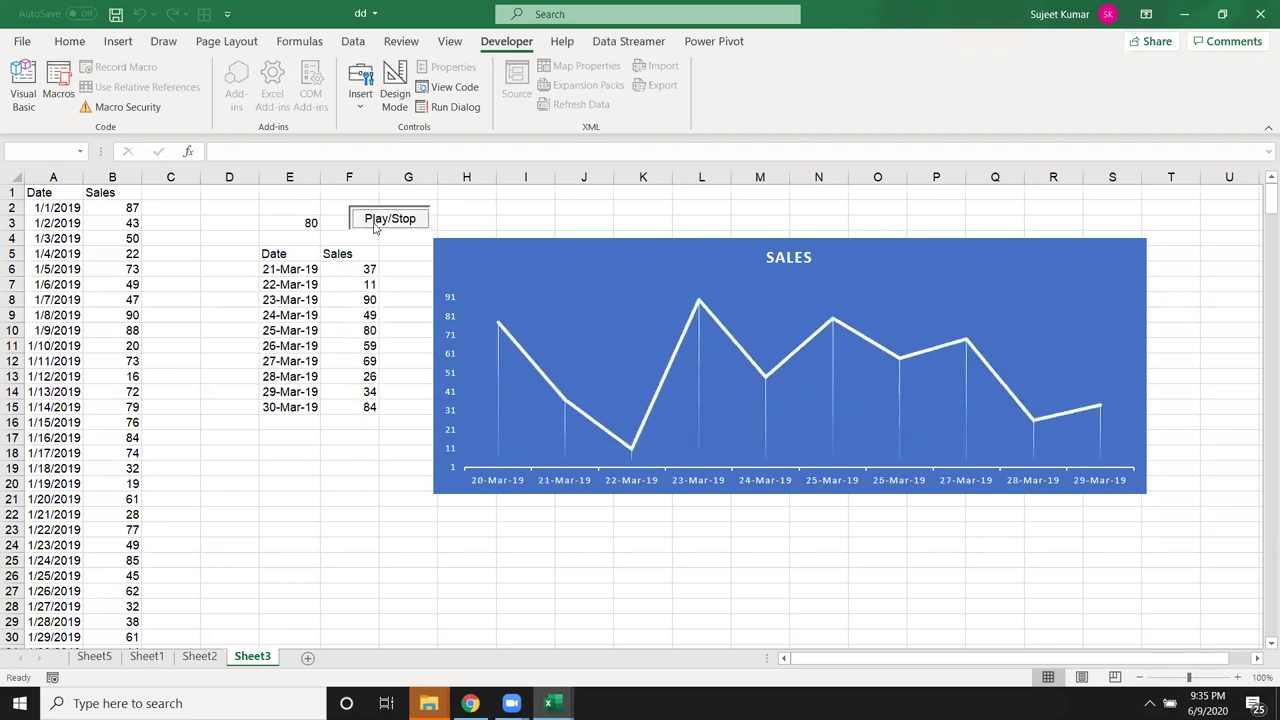
{"action": "left_click", "coordinate": [375, 227]}
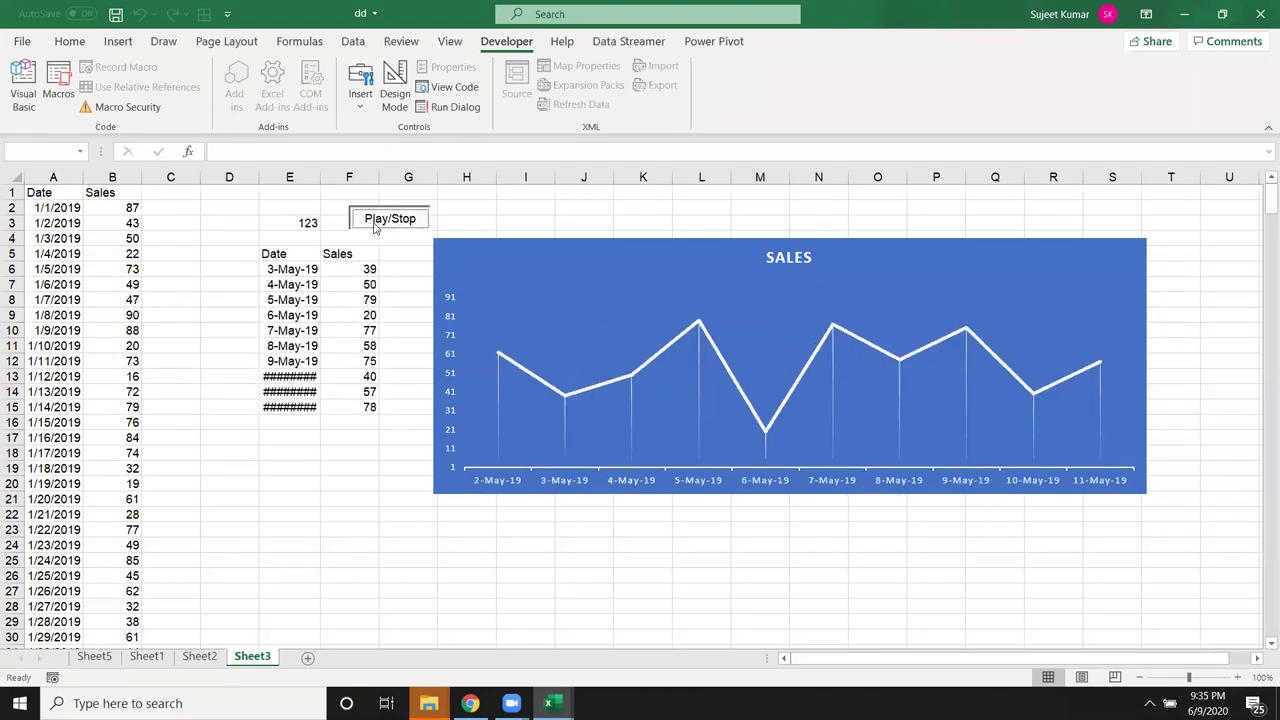
{"action": "left_click", "coordinate": [371, 228]}
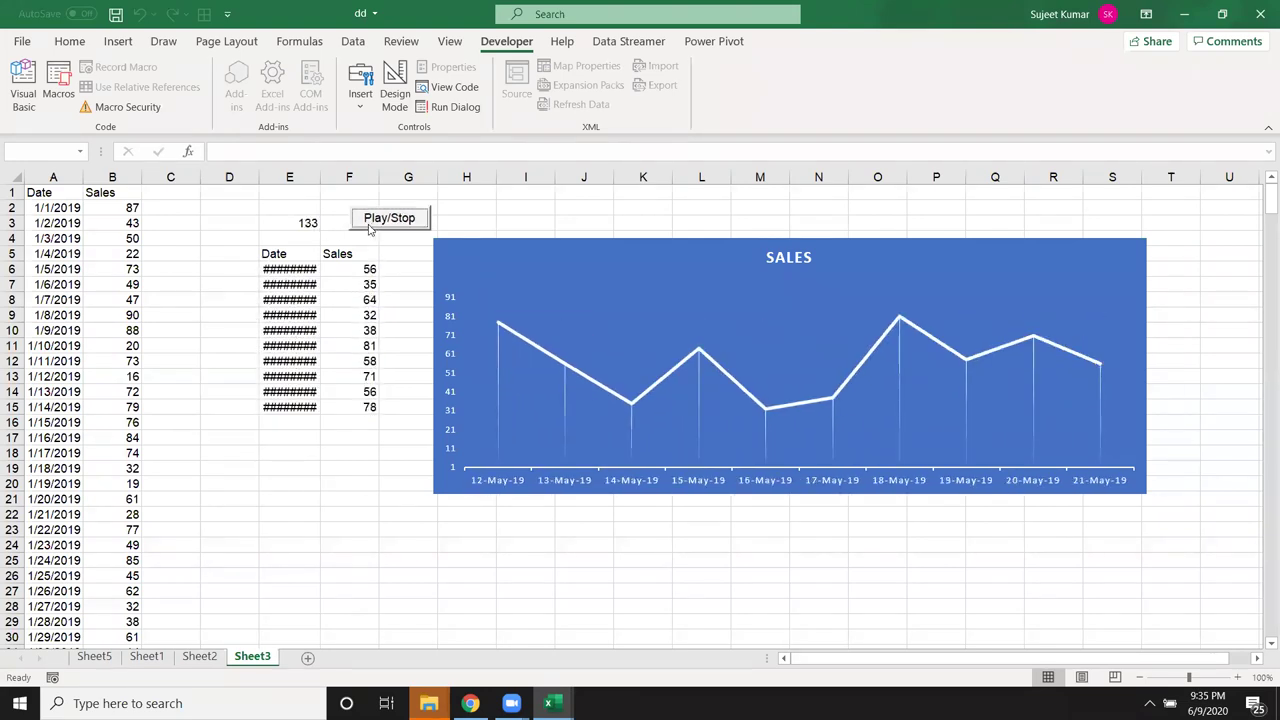
{"action": "double_click", "coordinate": [313, 177]}
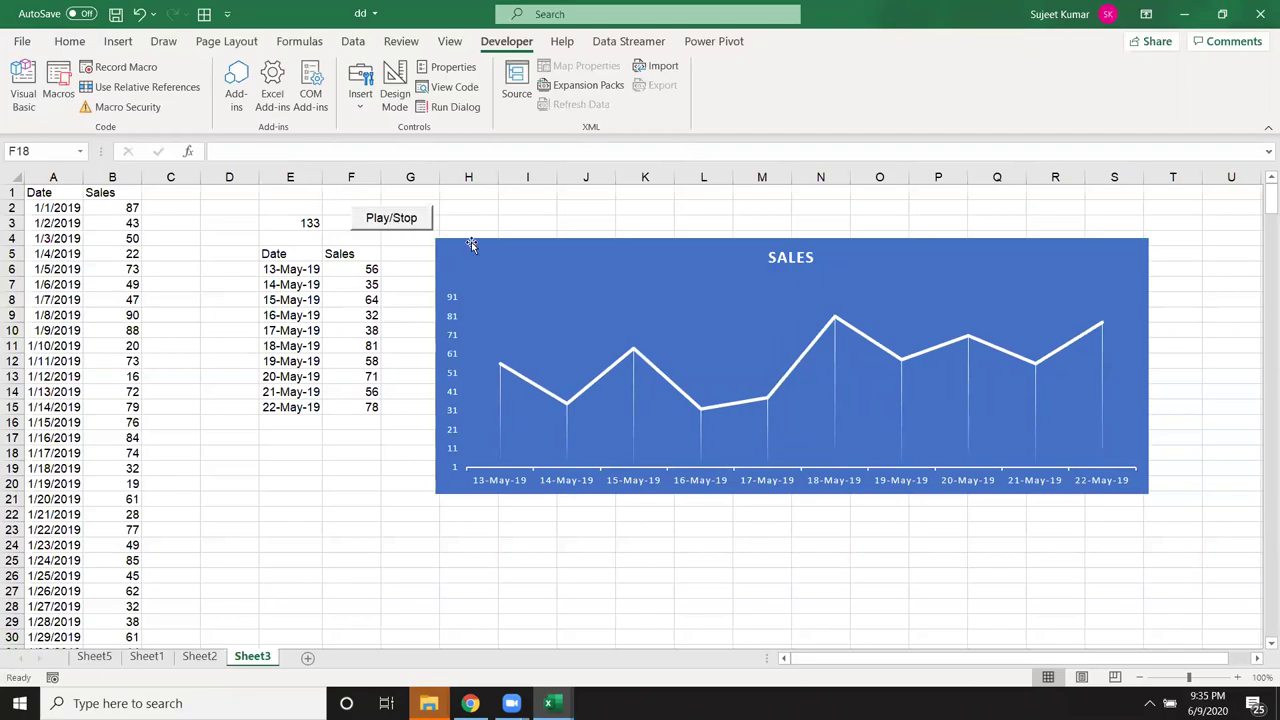
Point out a DoEvents call in the code, then open and close Developer > Insert
{"action": "key", "text": "alt+F11"}
{"action": "double_click", "coordinate": [297, 227]}
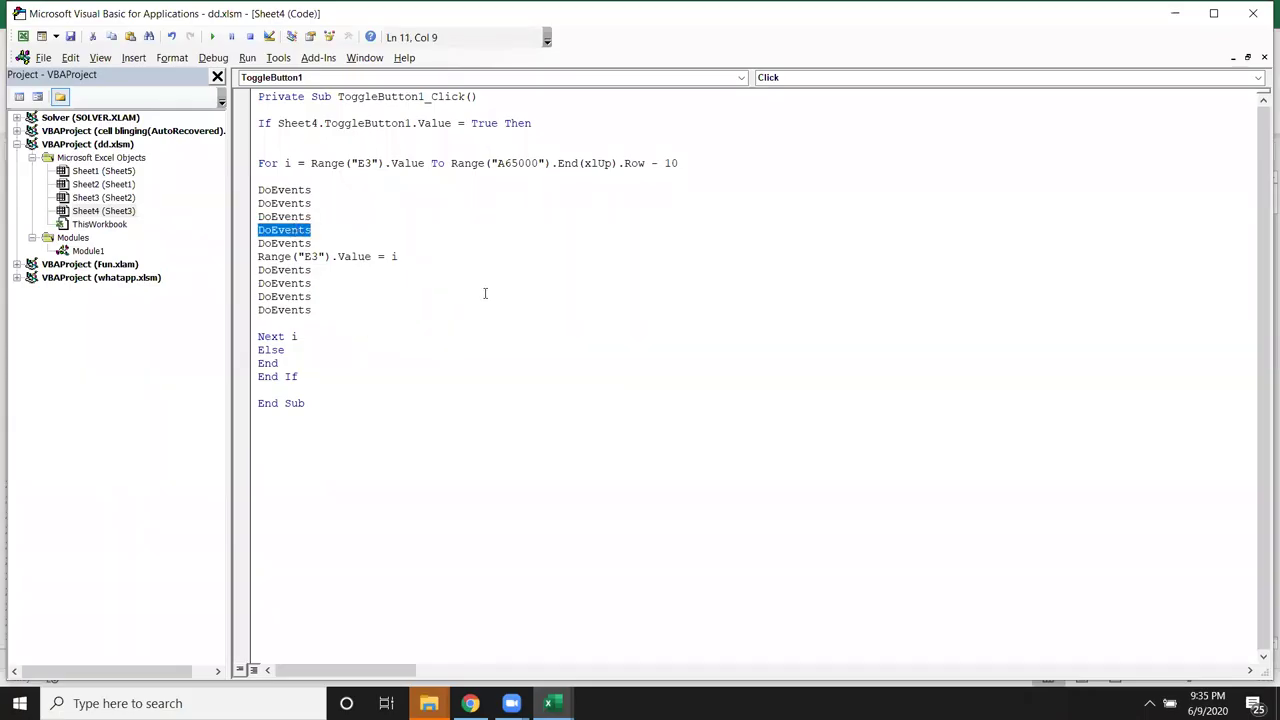
{"action": "key", "text": "alt+F11"}
{"action": "left_click", "coordinate": [360, 95]}
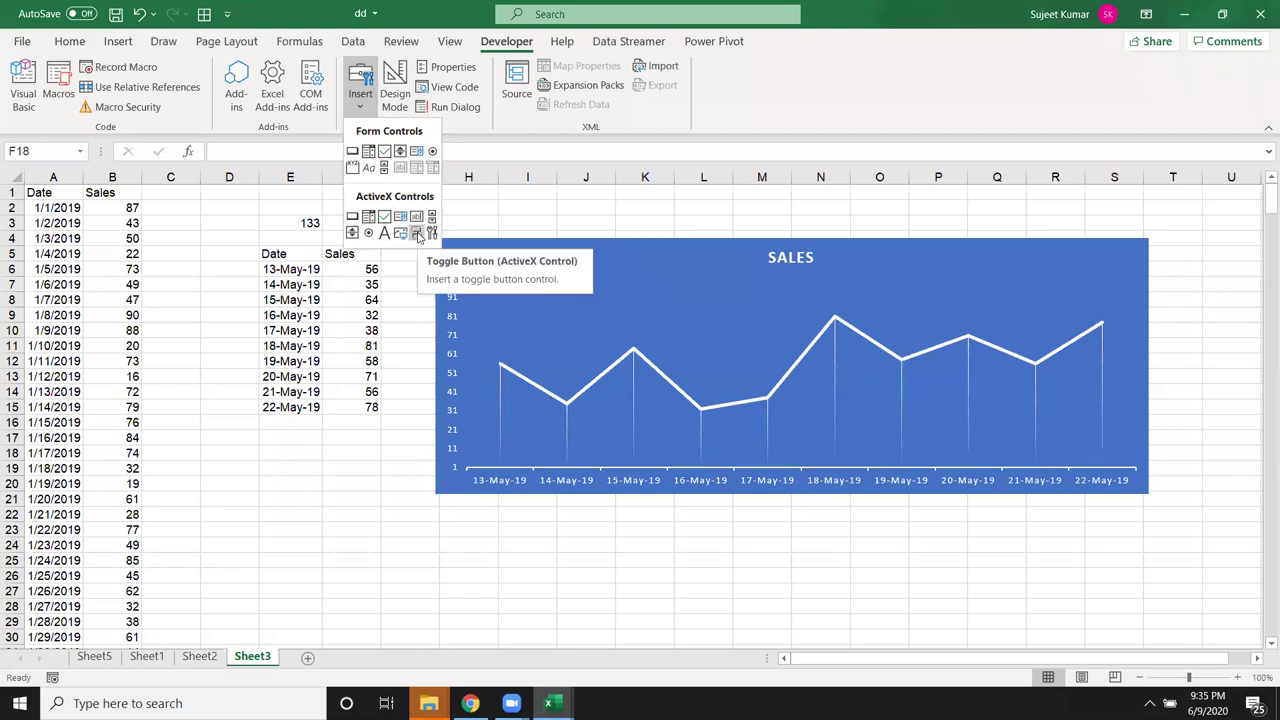
{"action": "key", "text": "Escape"}
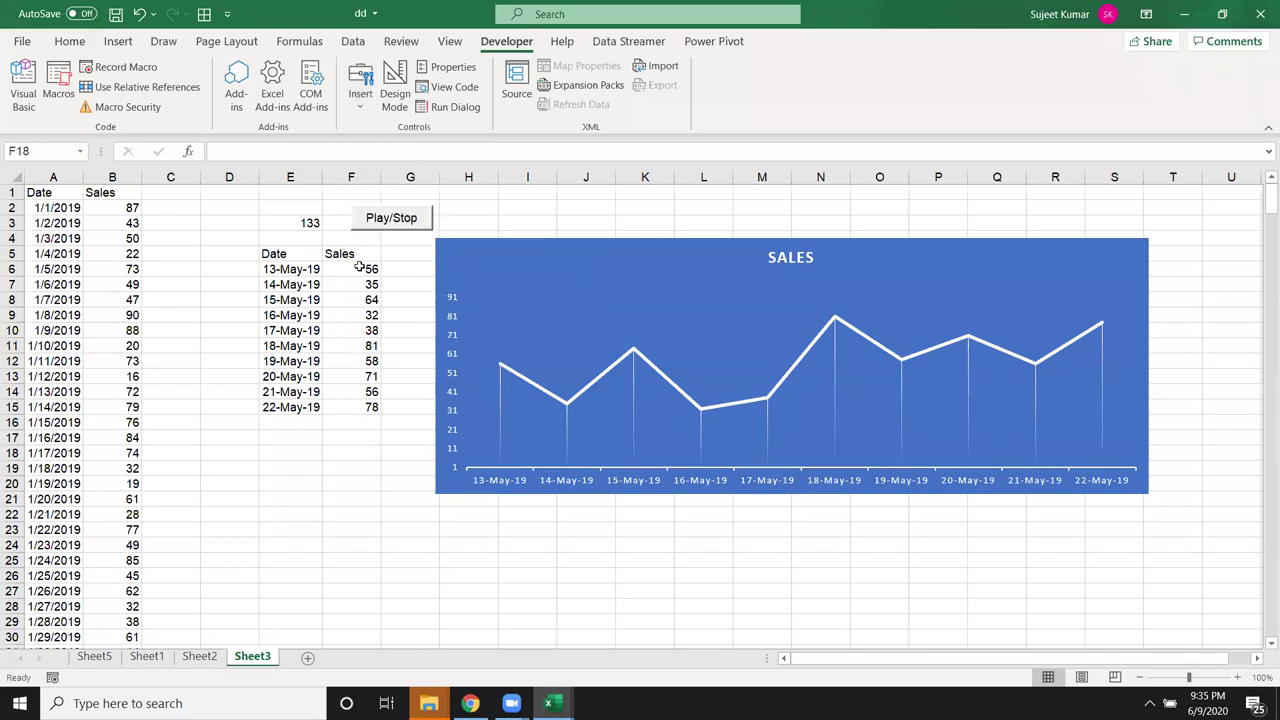
Resume the animation from 133 to 150, inspect E9's OFFSET formula, and return to the code
{"action": "left_click", "coordinate": [377, 221]}
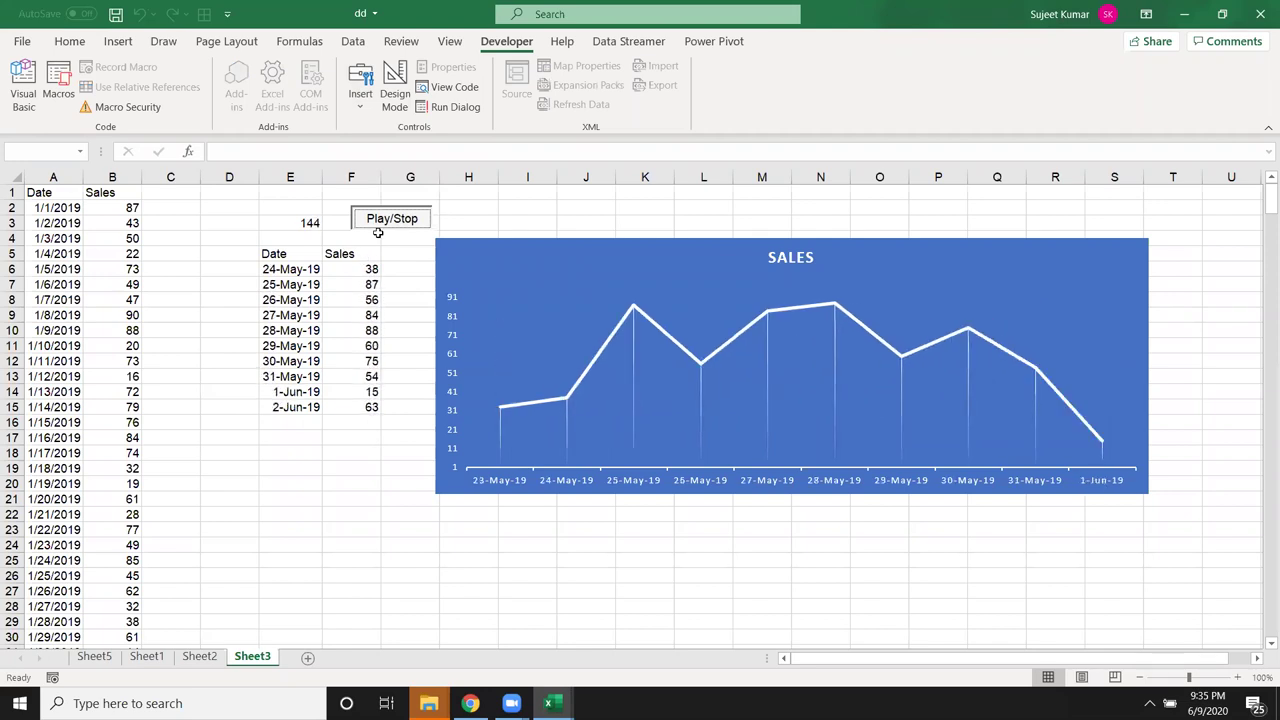
{"action": "left_click", "coordinate": [378, 221]}
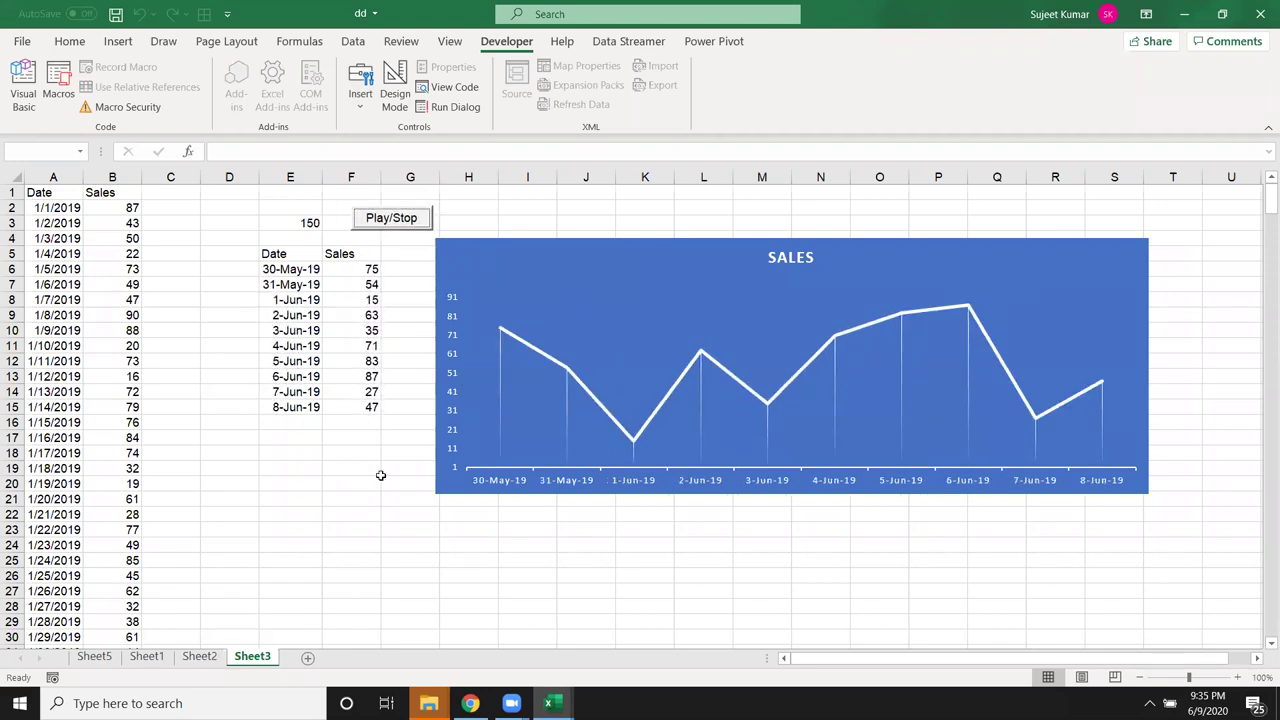
{"action": "left_click", "coordinate": [292, 313]}
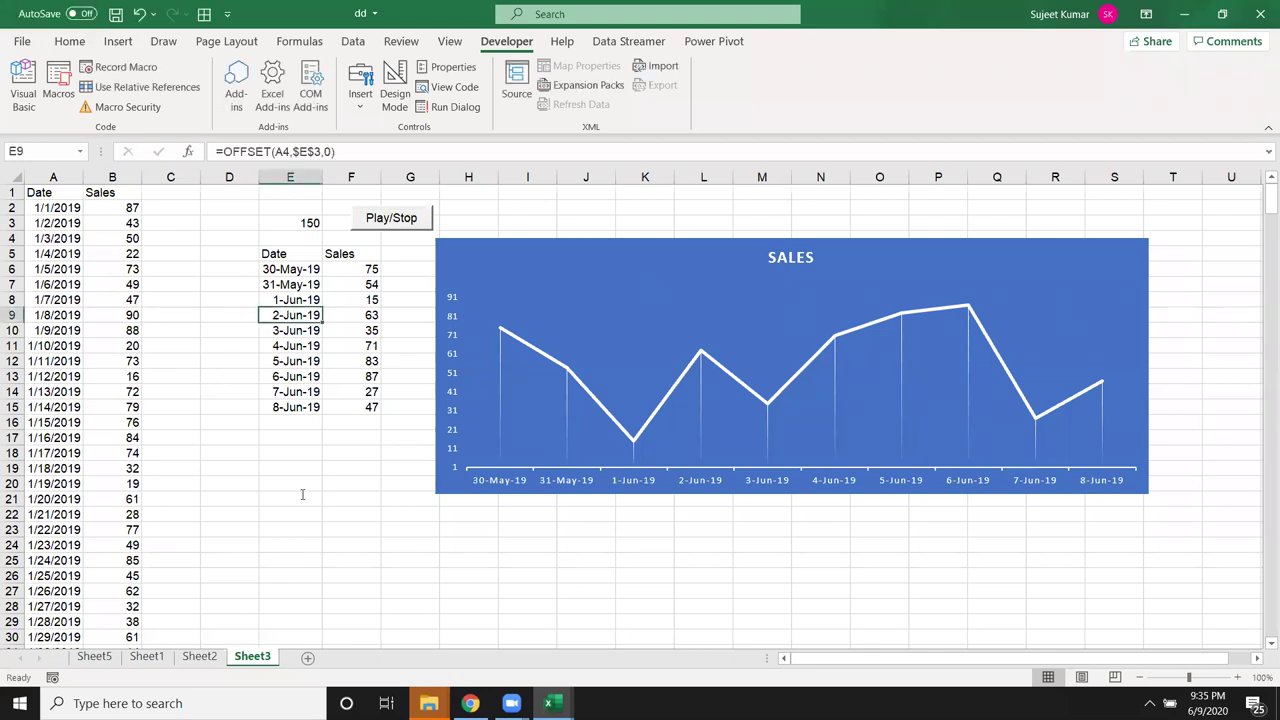
{"action": "key", "text": "alt+F11"}
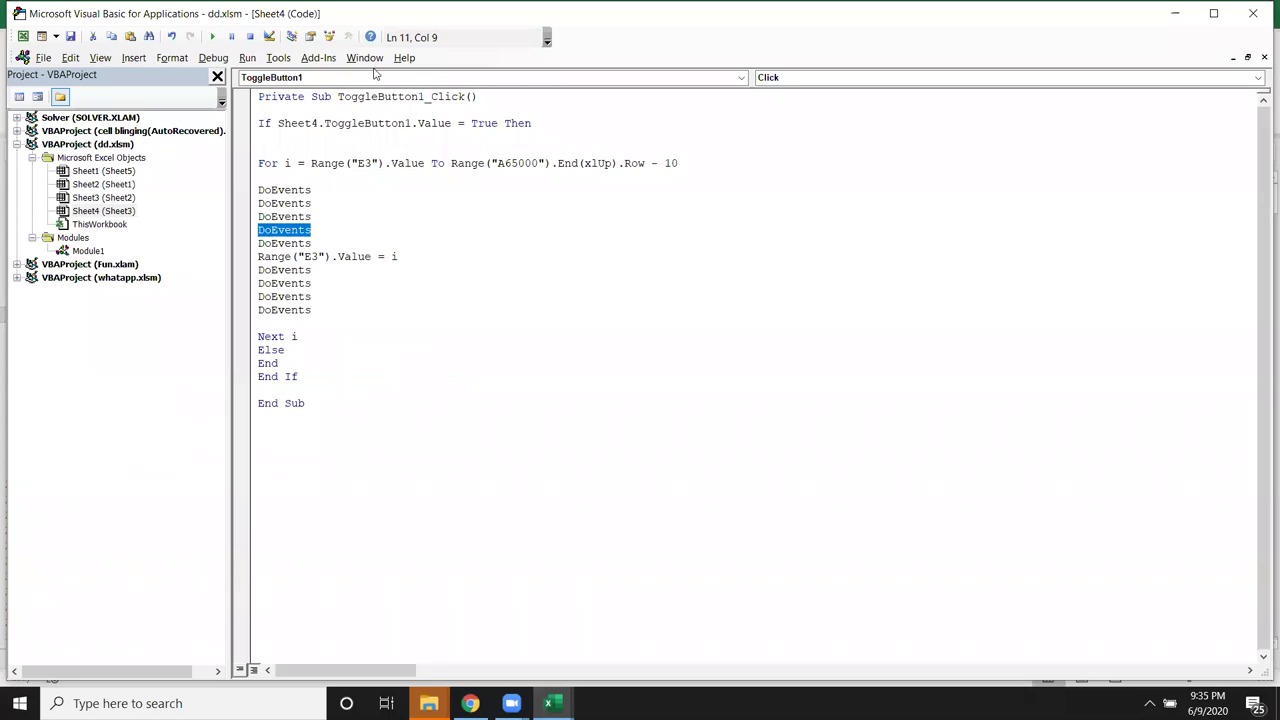
{"action": "key", "text": "alt+F11"}
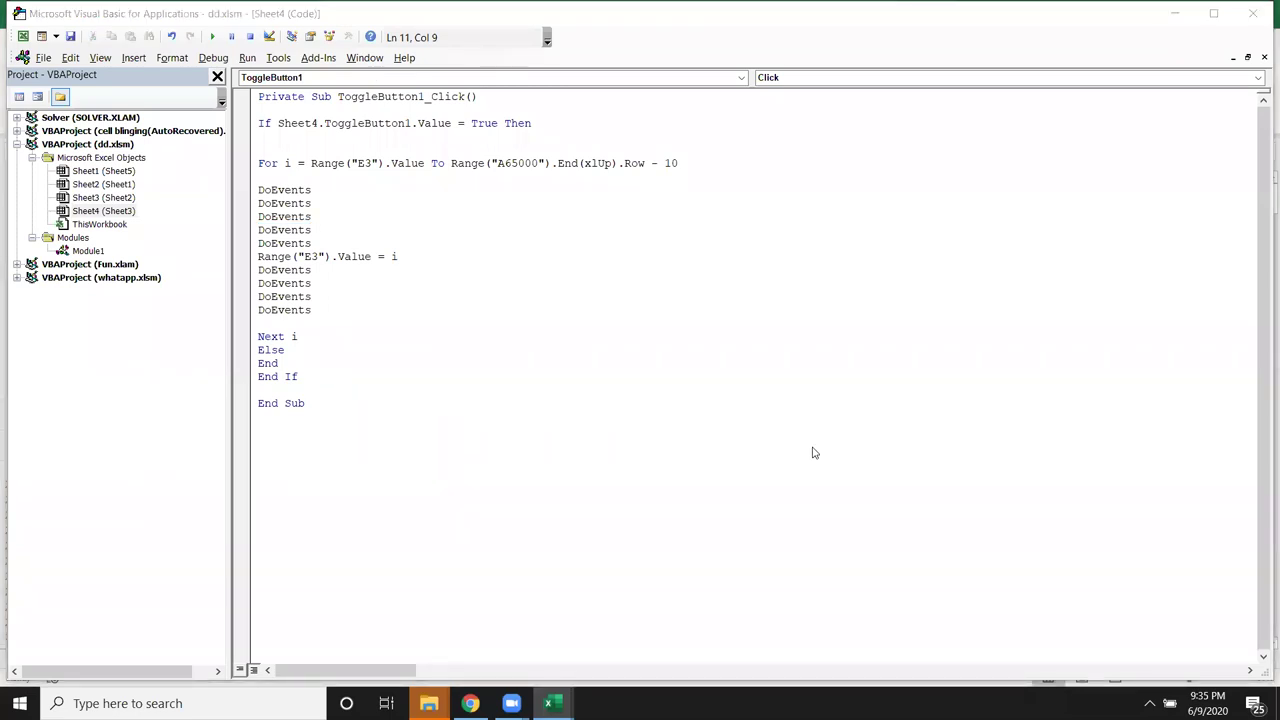